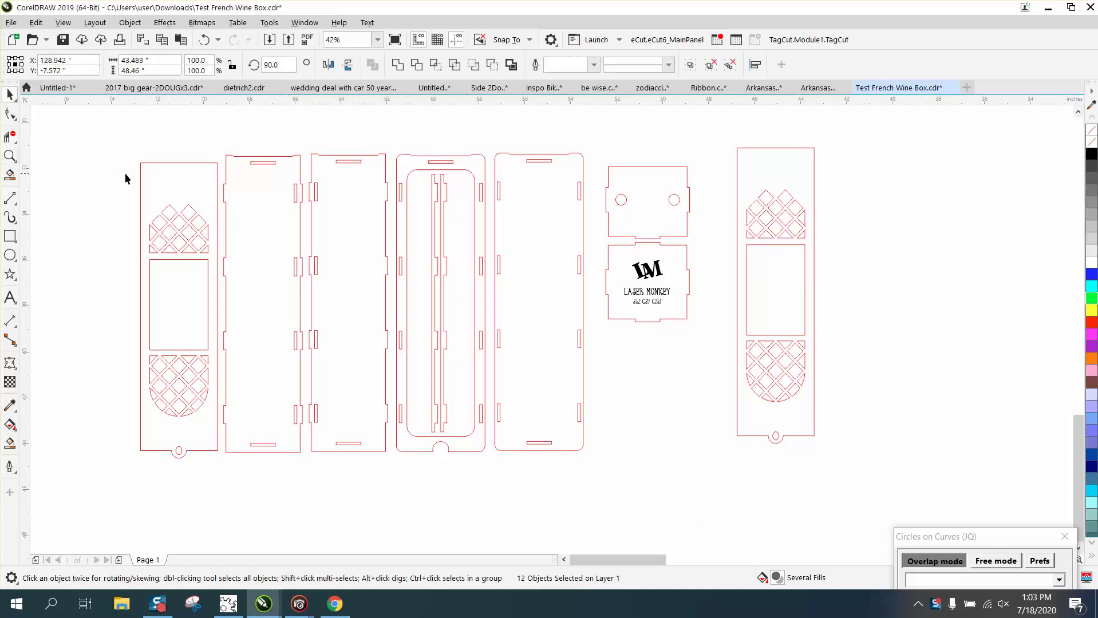
Step: Delete the extra latticed end panel at the far right of the layout
left_click(785, 231)
key("Delete")
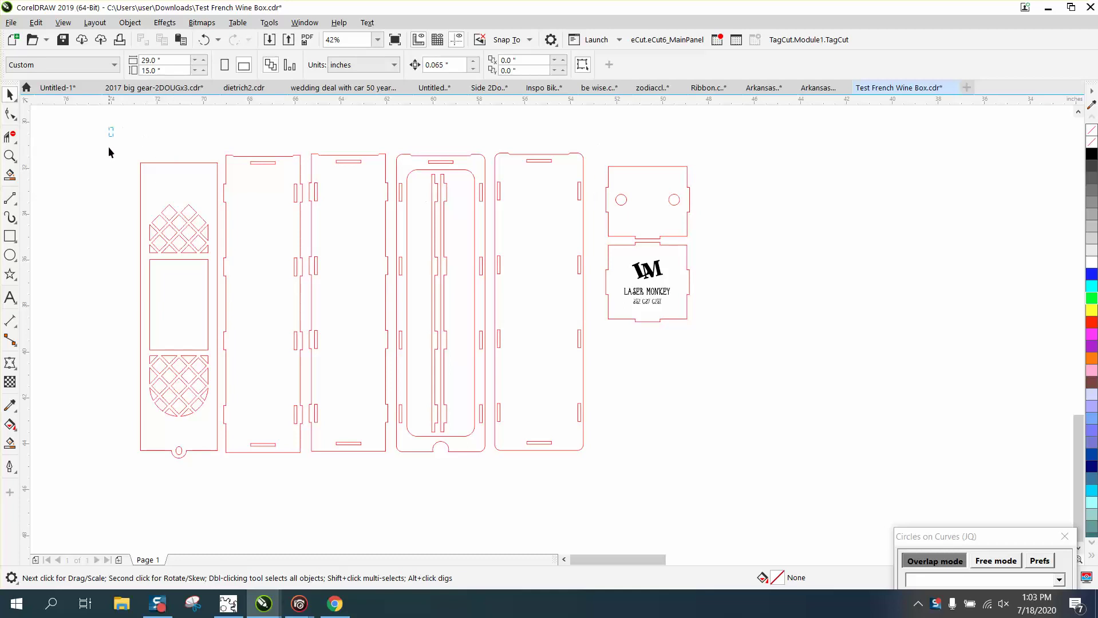
Step: Select the seven grouped box panels and drag them up and to the right
left_click_drag(777, 490, 777, 491)
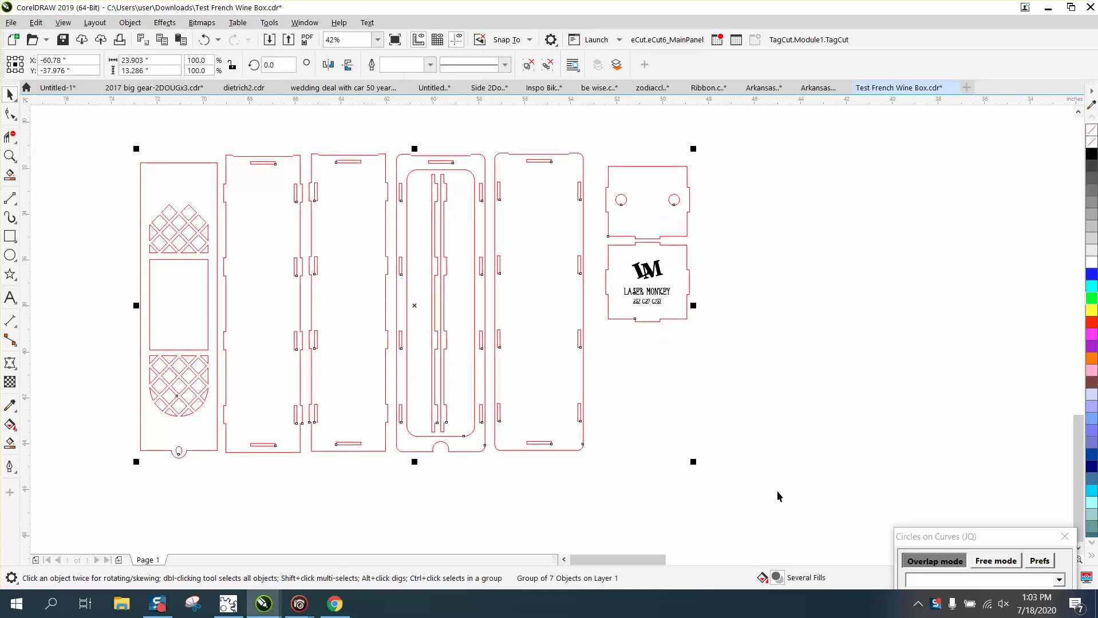
scroll(752, 449, "down", 2)
left_click_drag(617, 378, 955, 186)
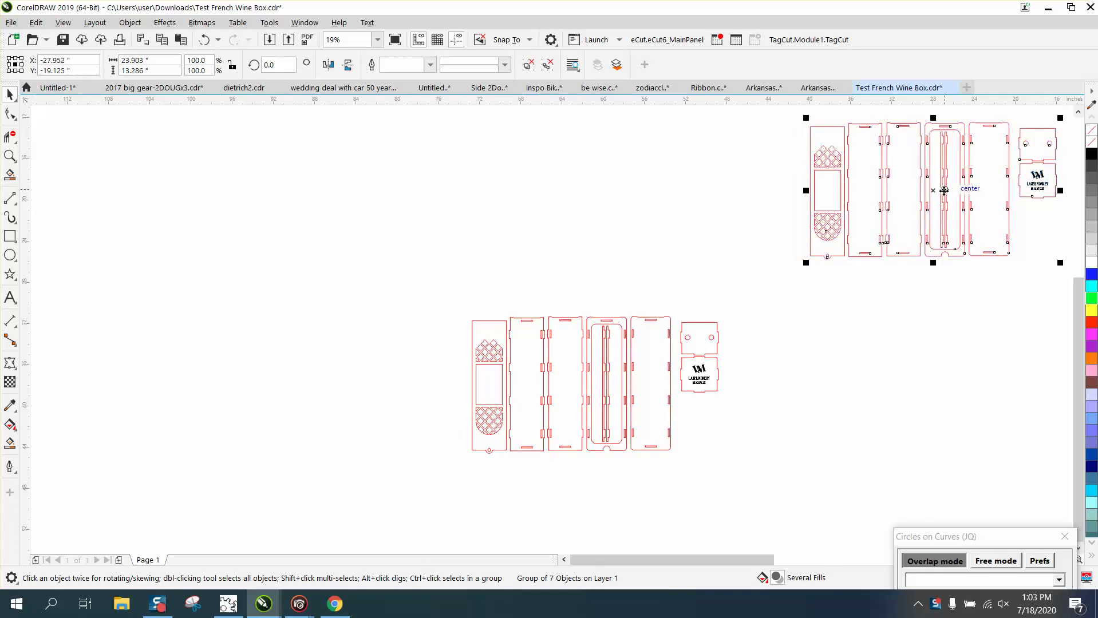
Step: Zoom in on the panel group, drag it to a new spot, and reselect it
left_click(9, 159)
left_click_drag(417, 299, 794, 473)
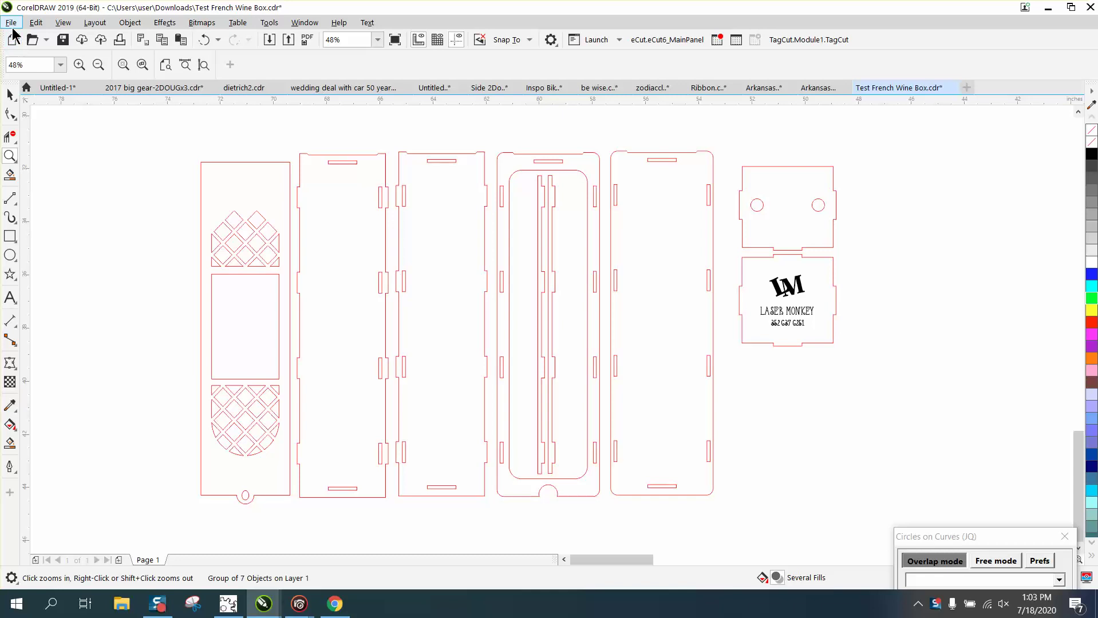
right_click(133, 167)
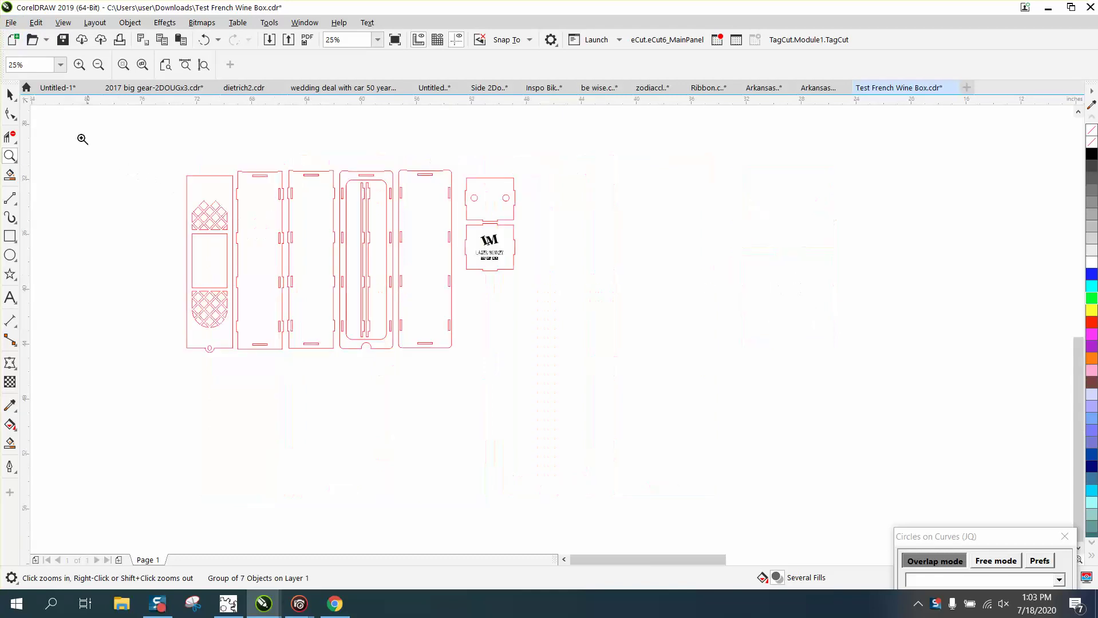
key("space")
left_click_drag(196, 217, 257, 262)
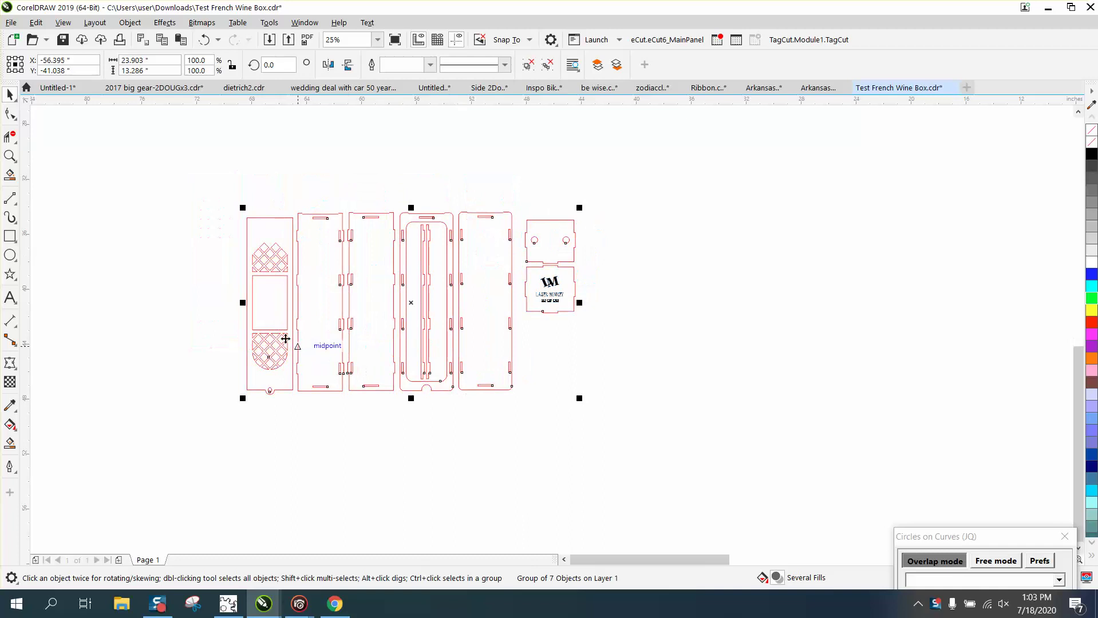
left_click(172, 284)
left_click(260, 275)
Step: Ungroup the box panels with Object > Group > Ungroup
left_click(129, 23)
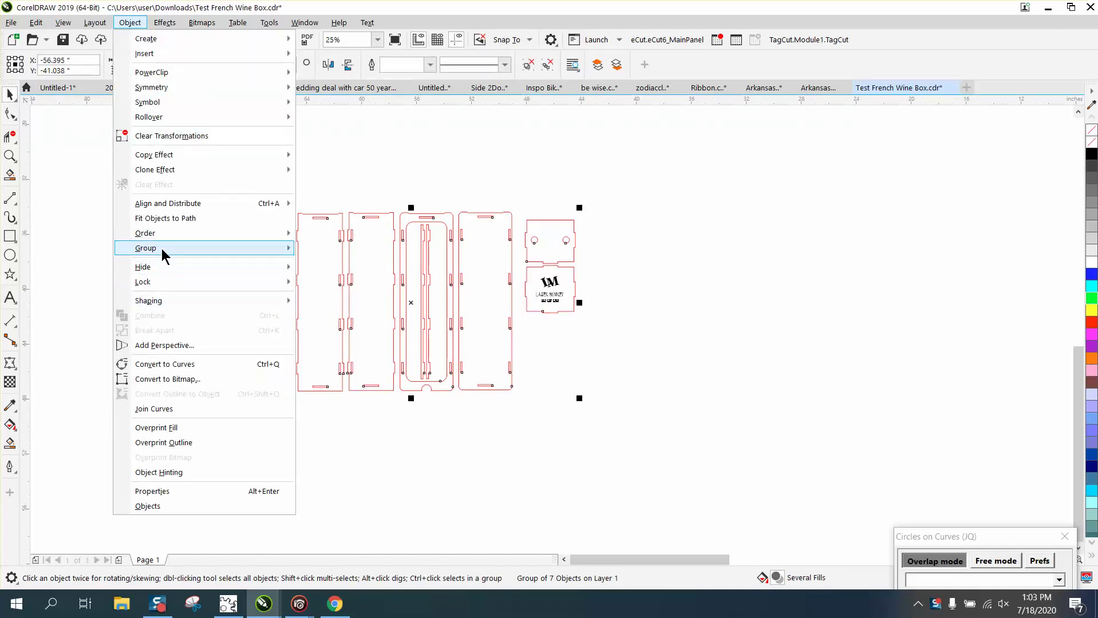
mouse_move(228, 248)
left_click(321, 264)
left_click(267, 249)
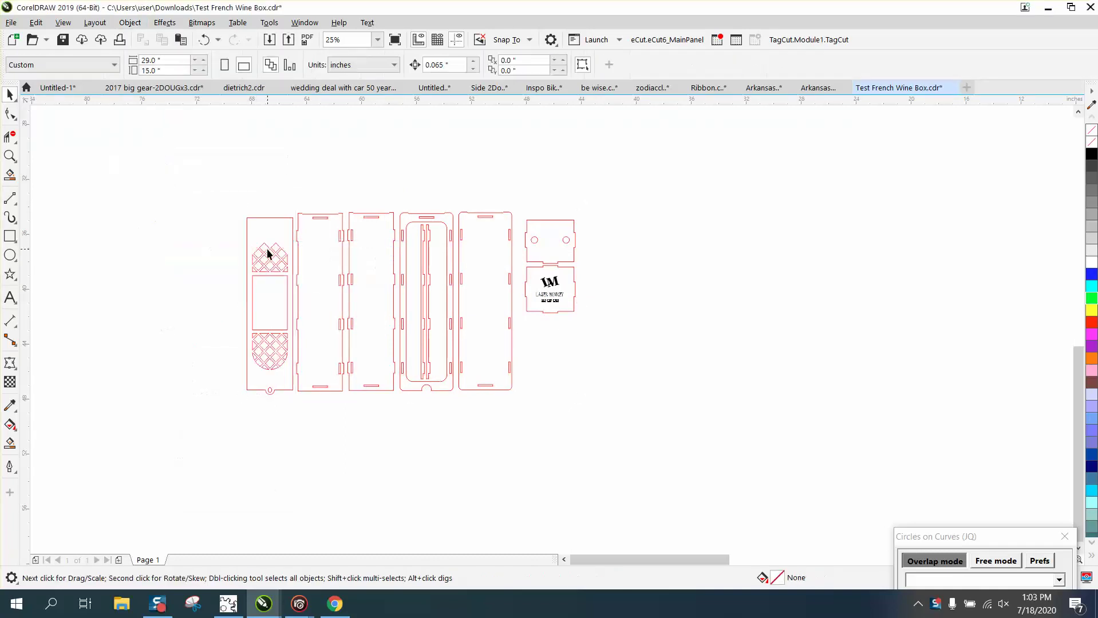
Step: Move the lattice panel and the two small end panels off to the upper right
left_click(267, 249)
left_click_drag(289, 252, 1006, 181)
left_click_drag(519, 209, 630, 325)
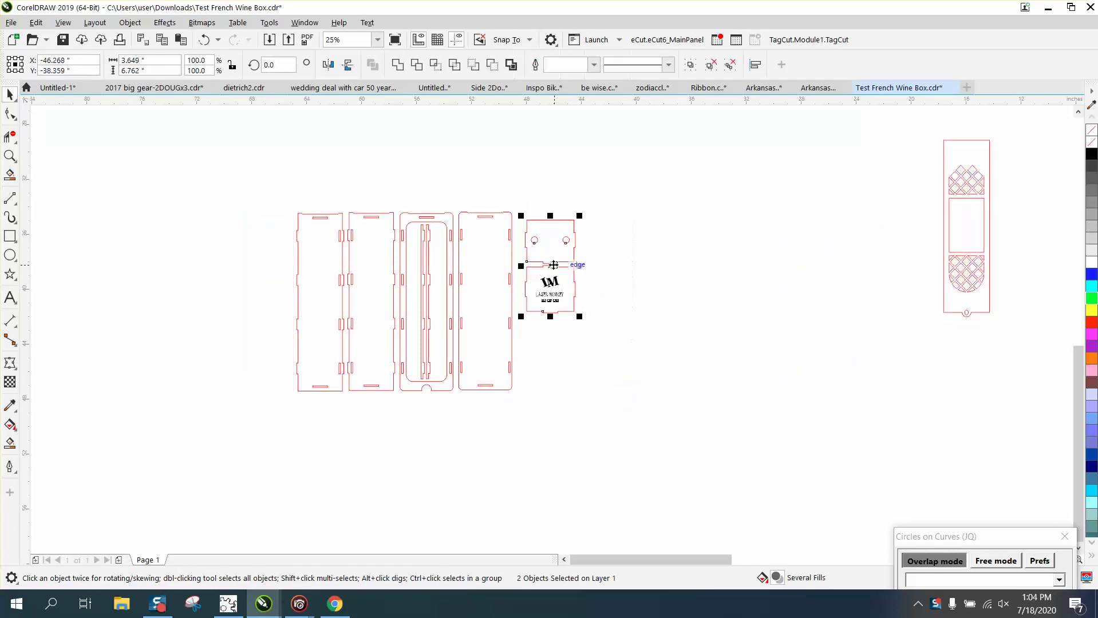
left_click_drag(551, 261, 899, 185)
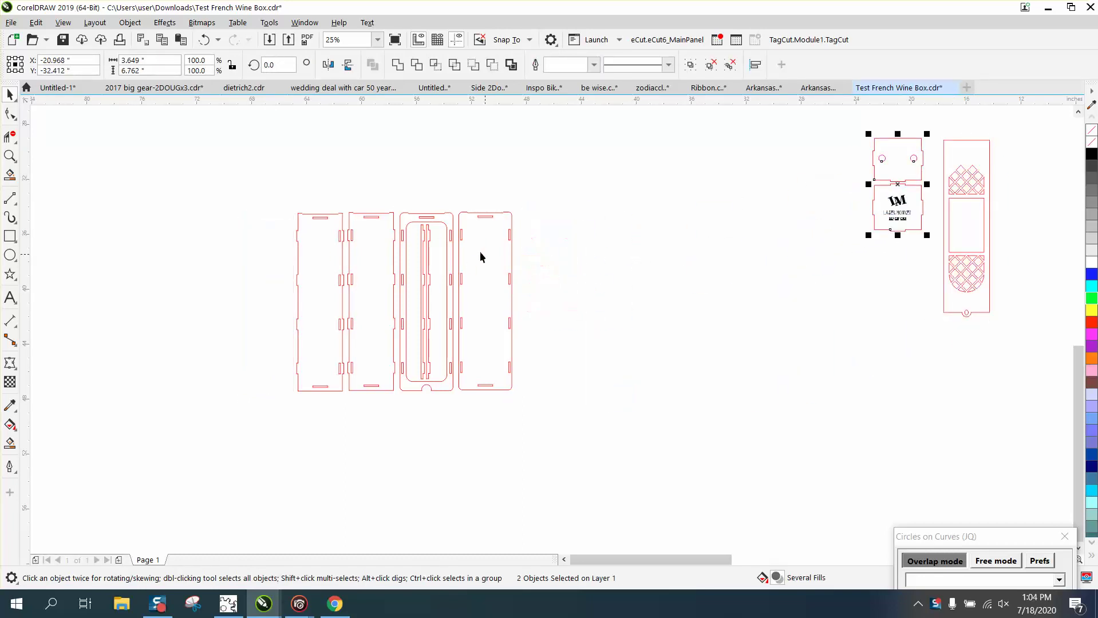
Step: Zoom in on the long panels and select the fourth long panel
left_click(10, 156)
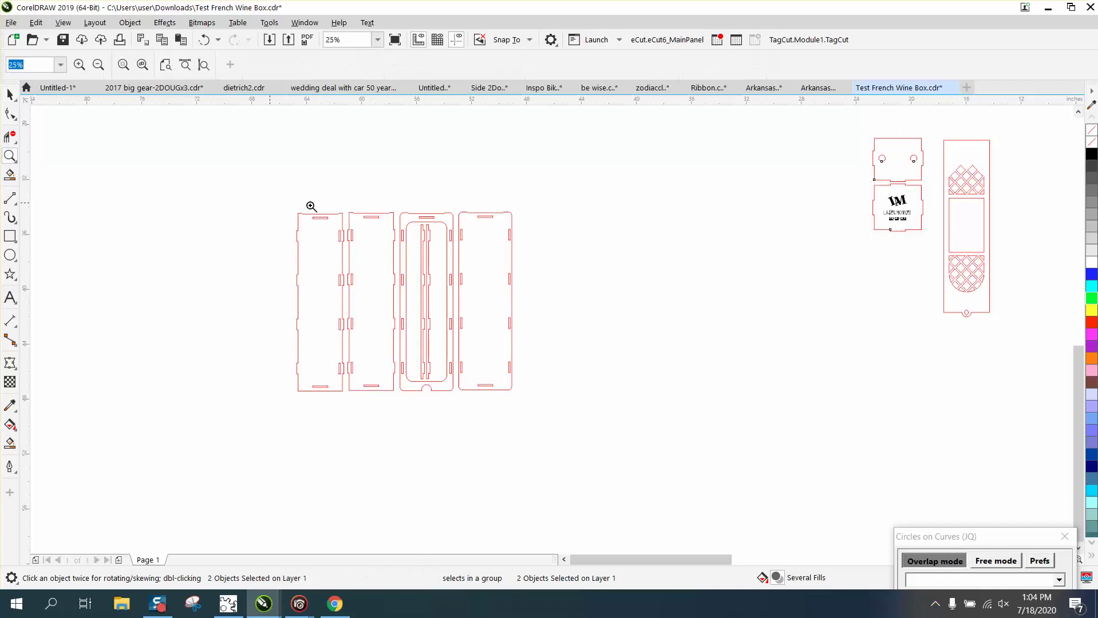
left_click(301, 325)
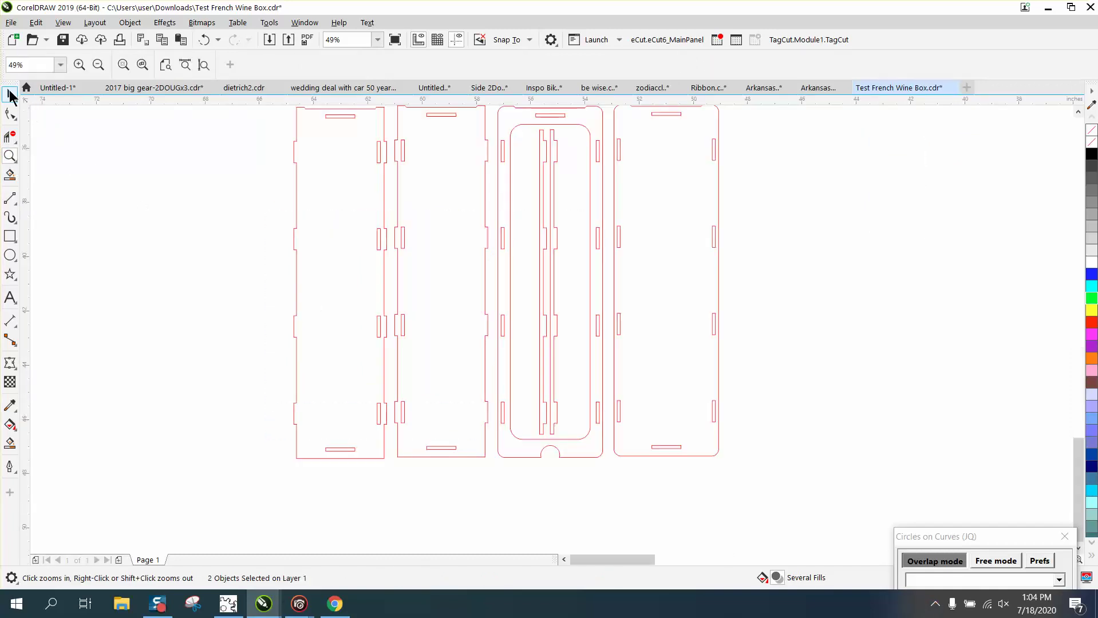
left_click(10, 93)
scroll(261, 265, "down", 1)
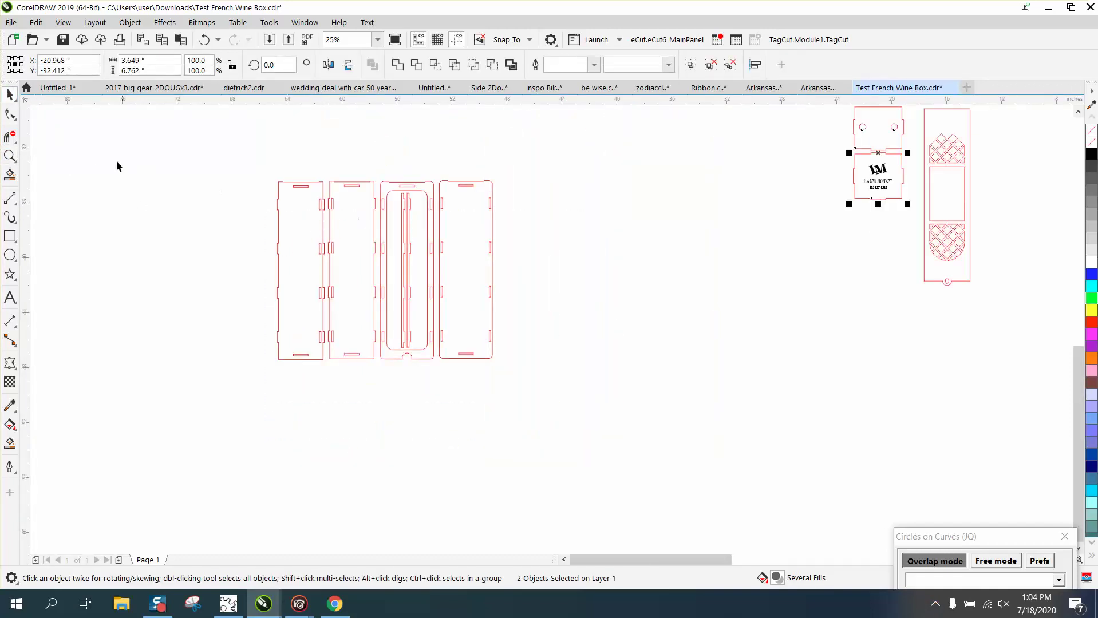
left_click(492, 191)
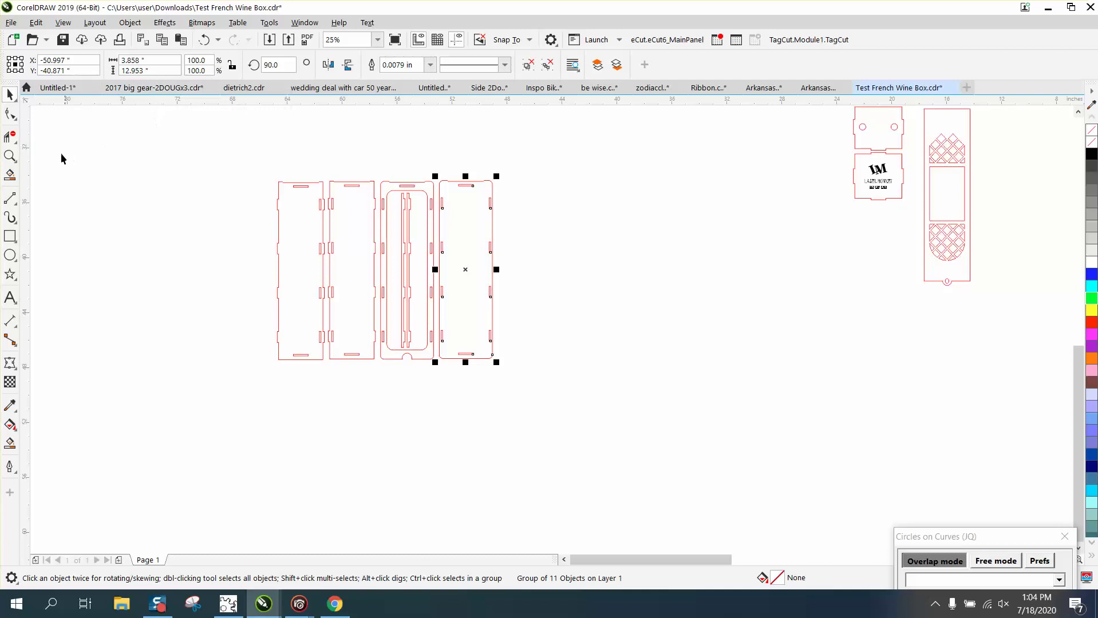
Step: Zoom in and nudge the four long panels apart so each has a clear gap
left_click(10, 156)
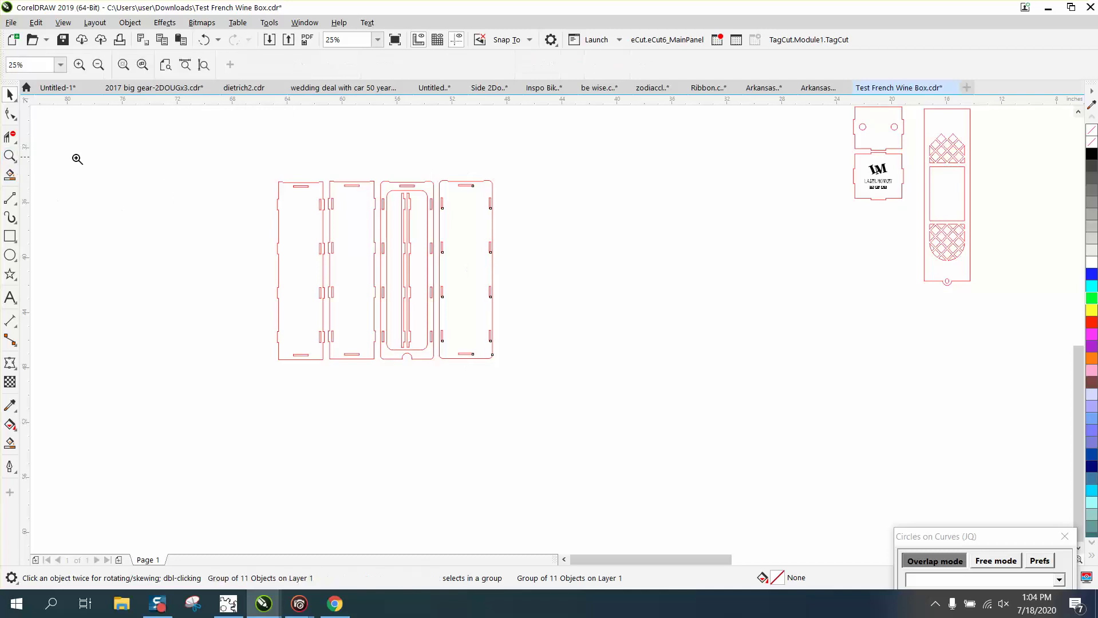
left_click_drag(261, 165, 585, 348)
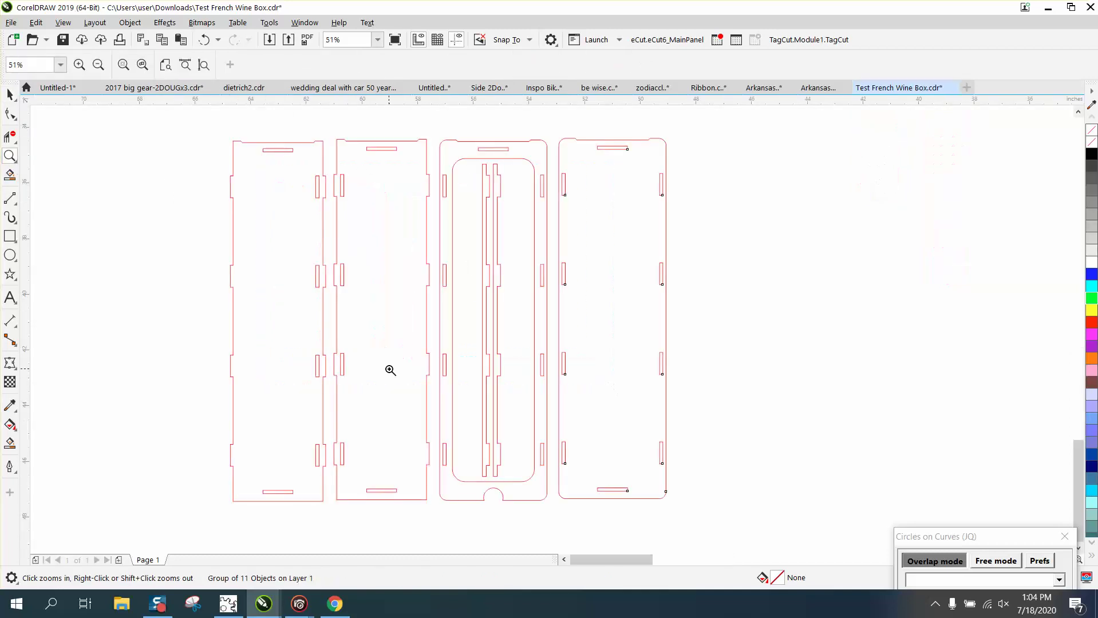
left_click(9, 94)
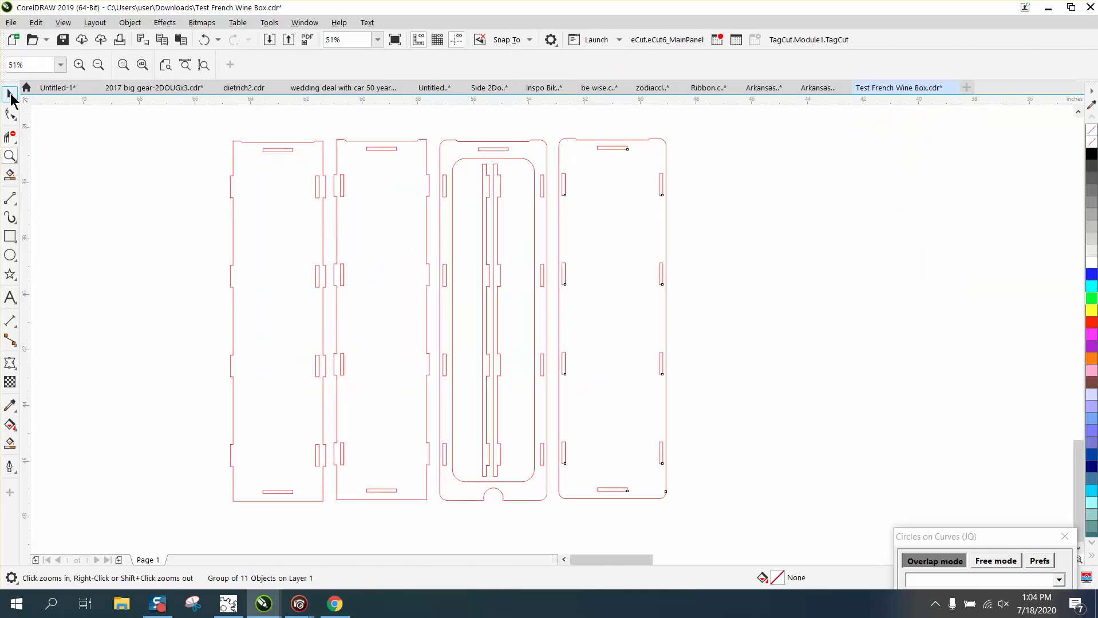
left_click(262, 191)
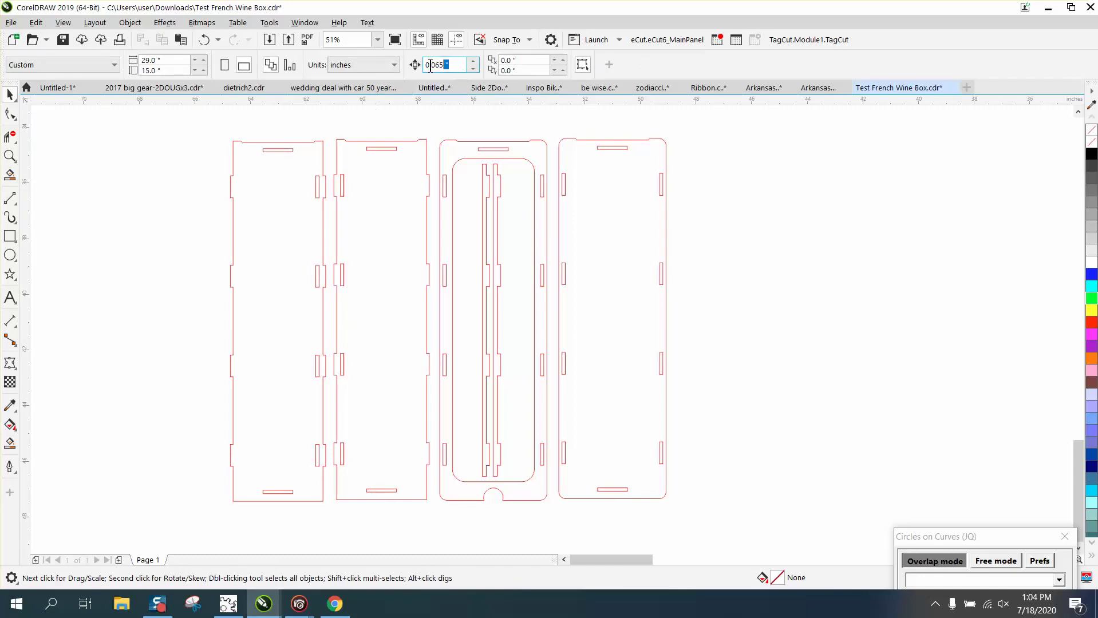
left_click(323, 239)
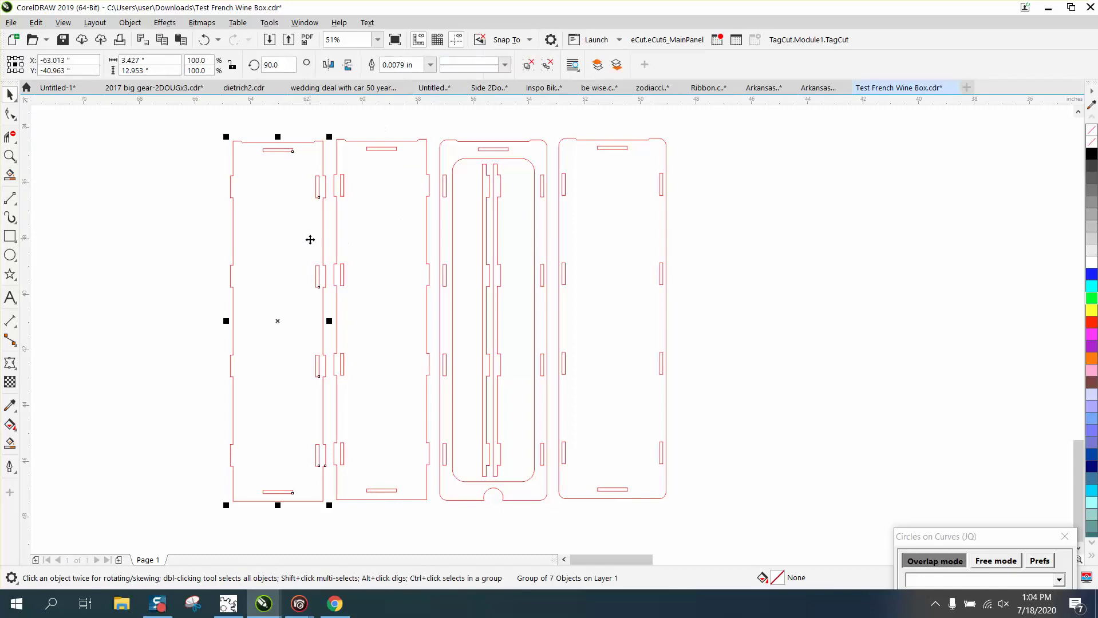
key("Left")
key("Left")
left_click(372, 244)
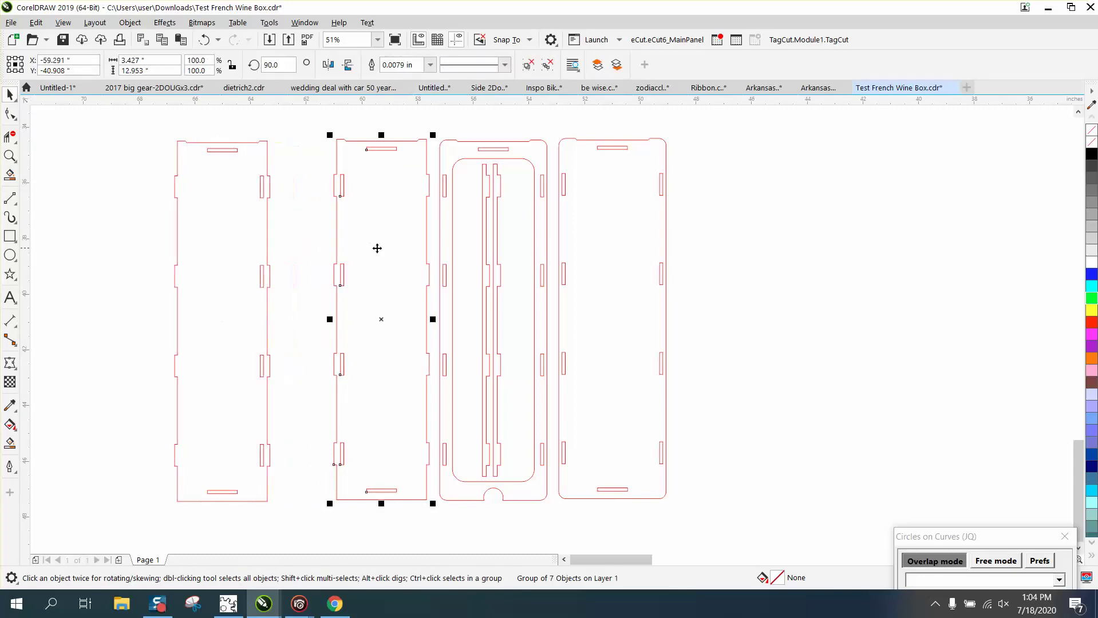
key("Left")
left_click(586, 253)
key("Left")
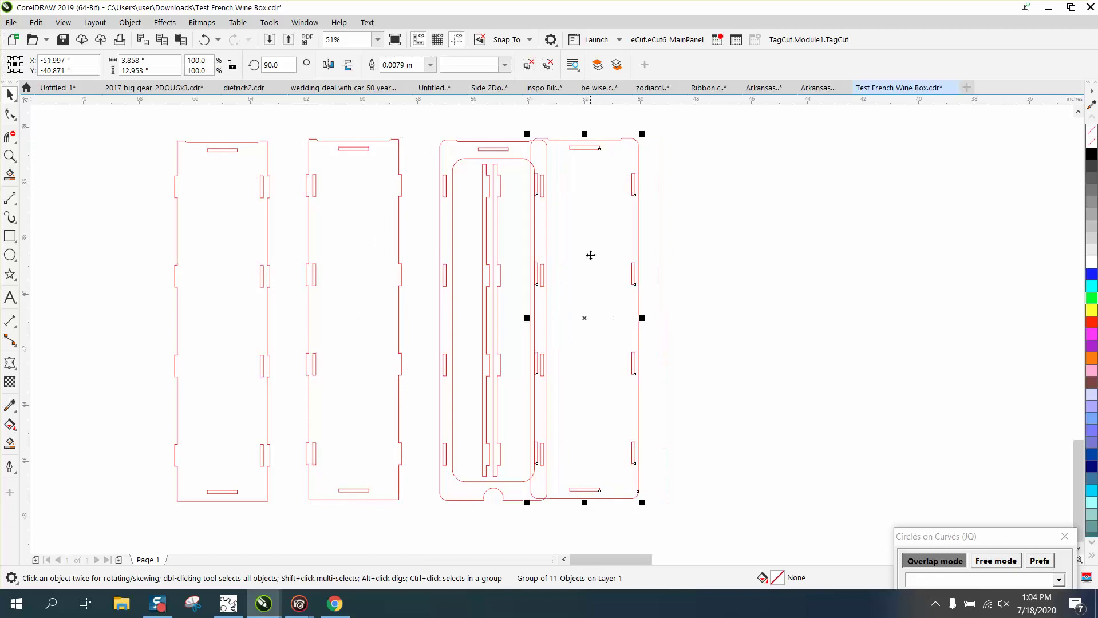
key("Right")
key("Right")
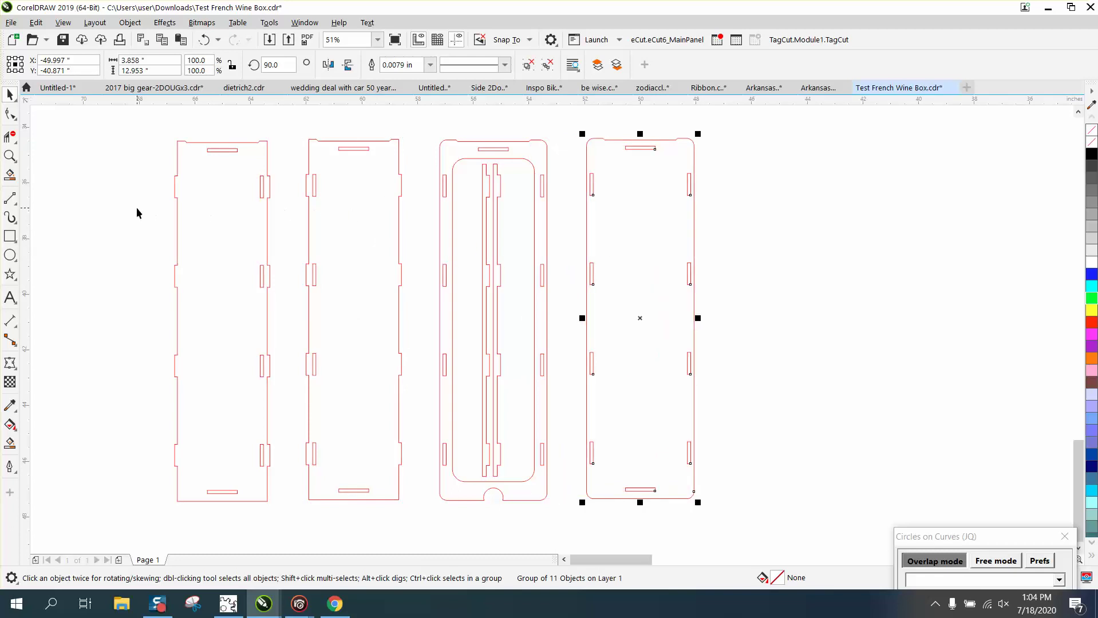
Step: Ungroup all four long panels into separate pieces
left_click_drag(142, 140, 762, 529)
left_click(130, 22)
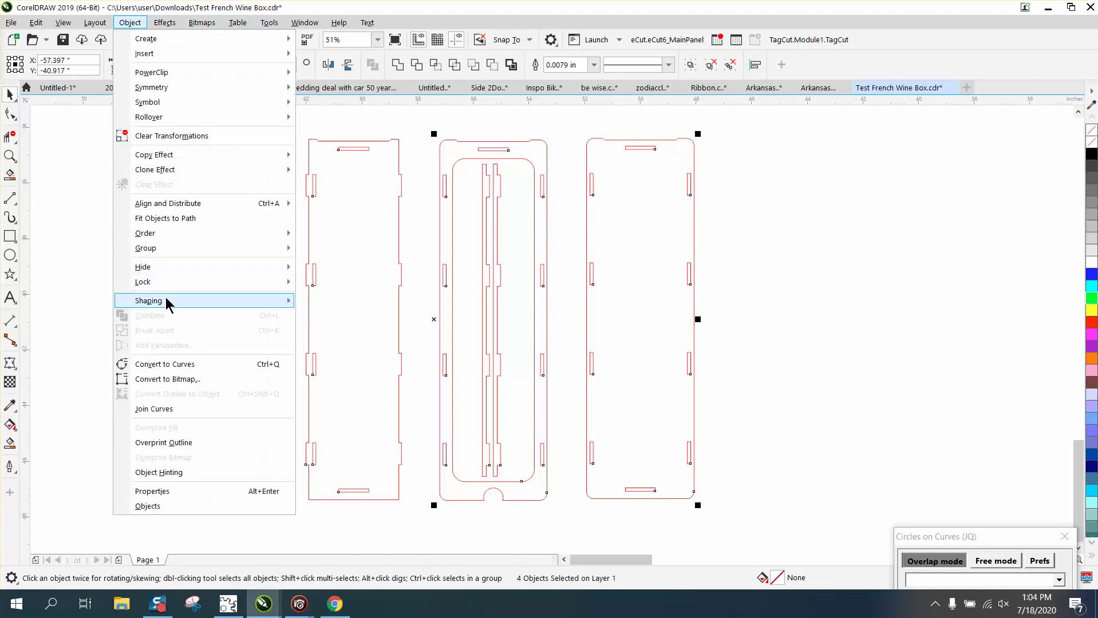
mouse_move(162, 248)
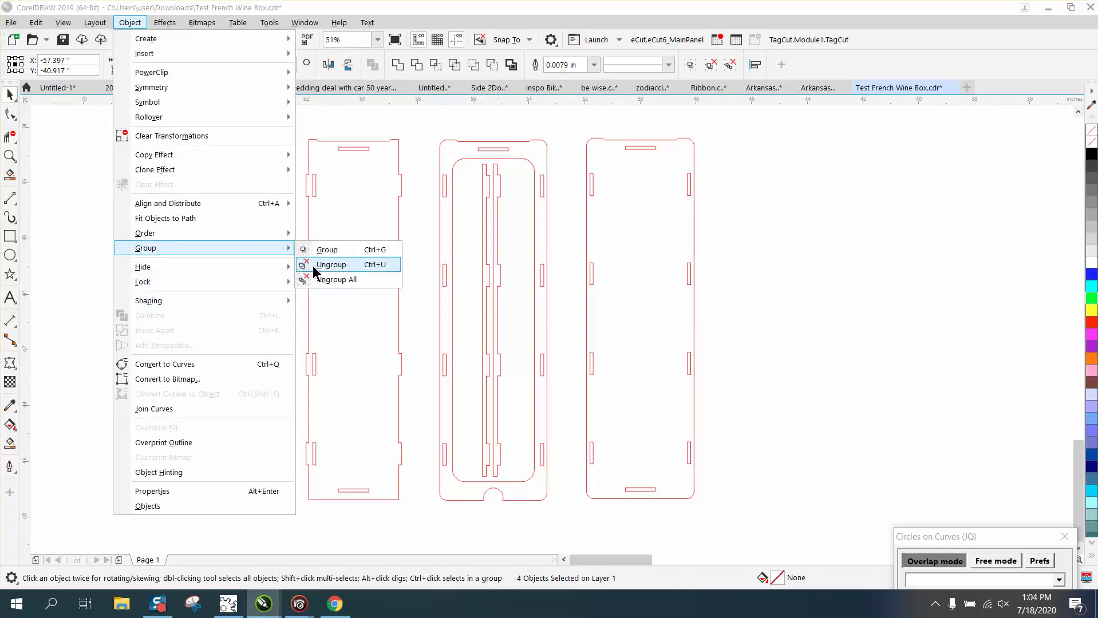
left_click(318, 264)
left_click(91, 233)
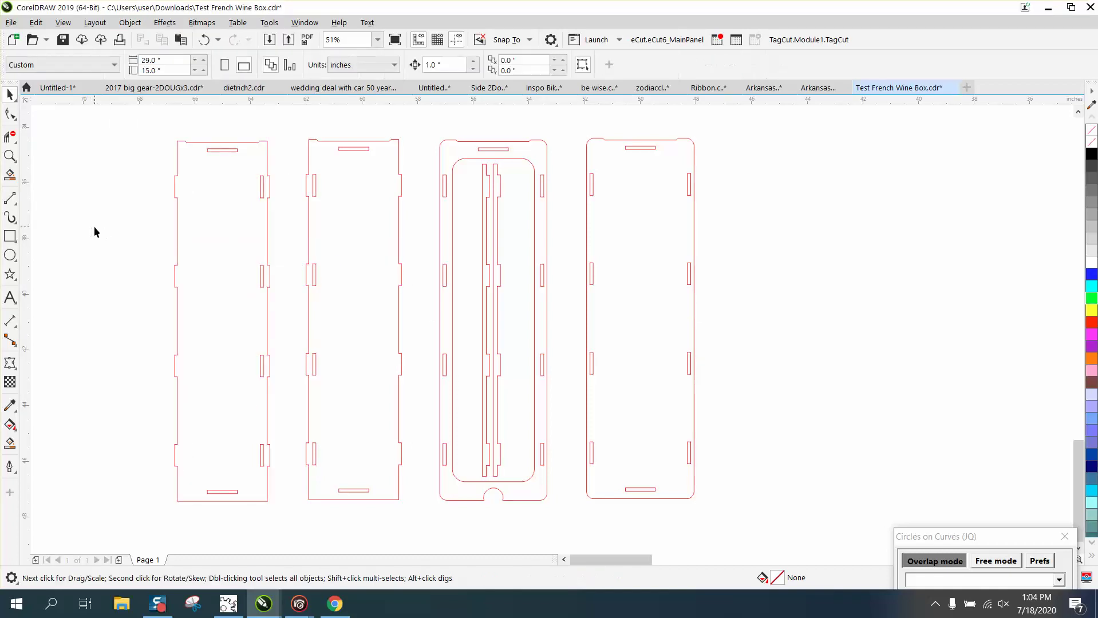
Step: Draw two horizontal 2-point lines across the four panels, one near the top, one lower
left_click(10, 198)
left_click_drag(100, 223, 749, 245)
key("ctrl+z")
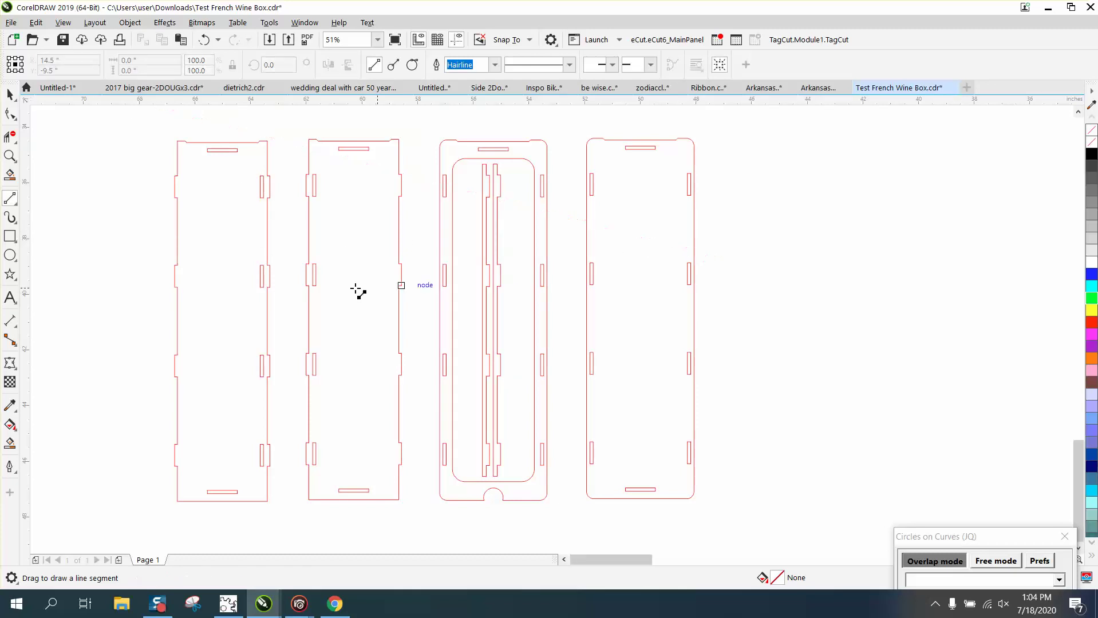
left_click_drag(138, 227, 741, 226)
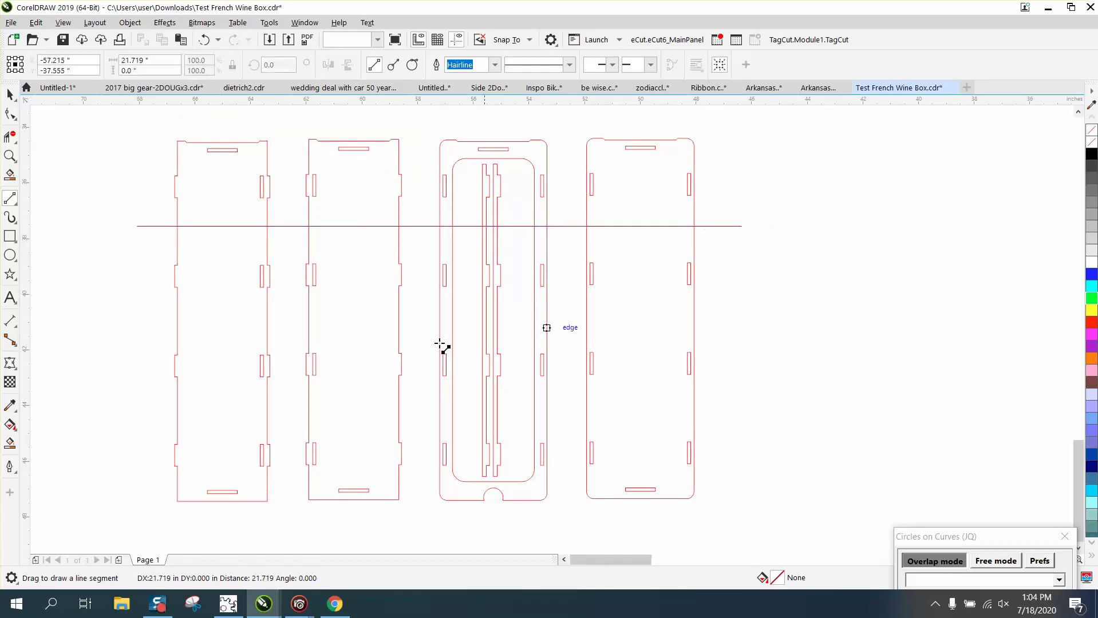
left_click_drag(138, 401, 726, 429)
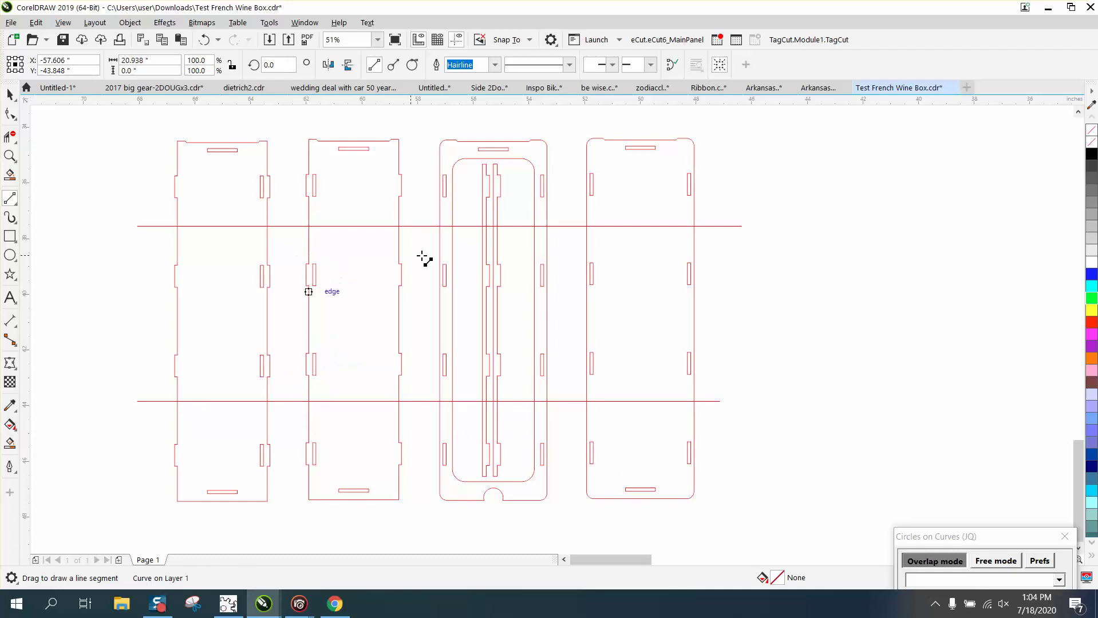
left_click(10, 95)
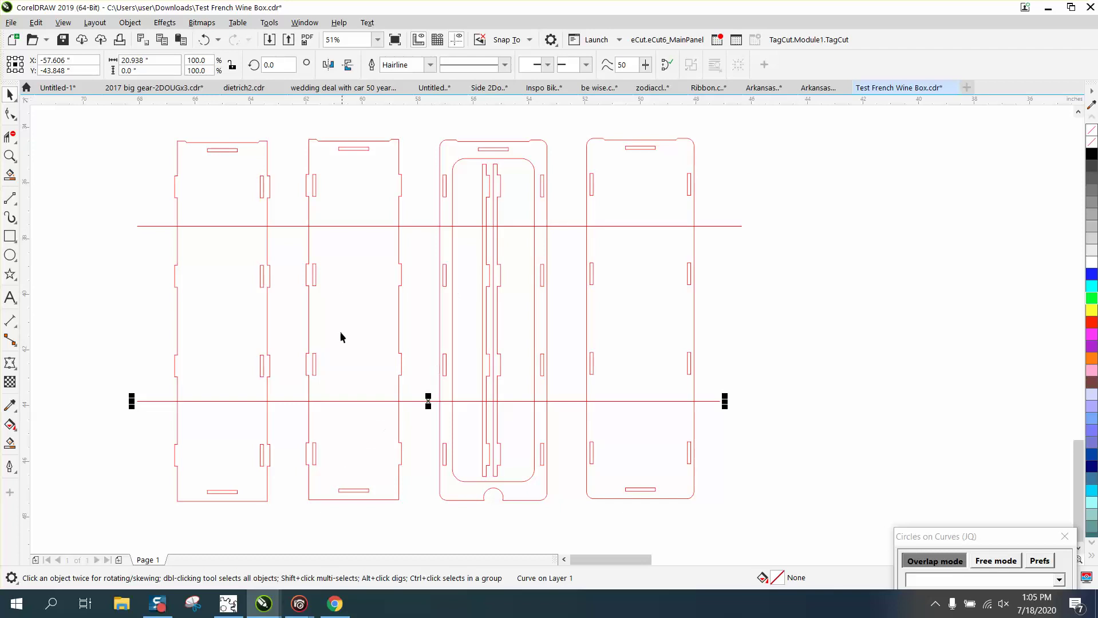
scroll(320, 259, "down", 2)
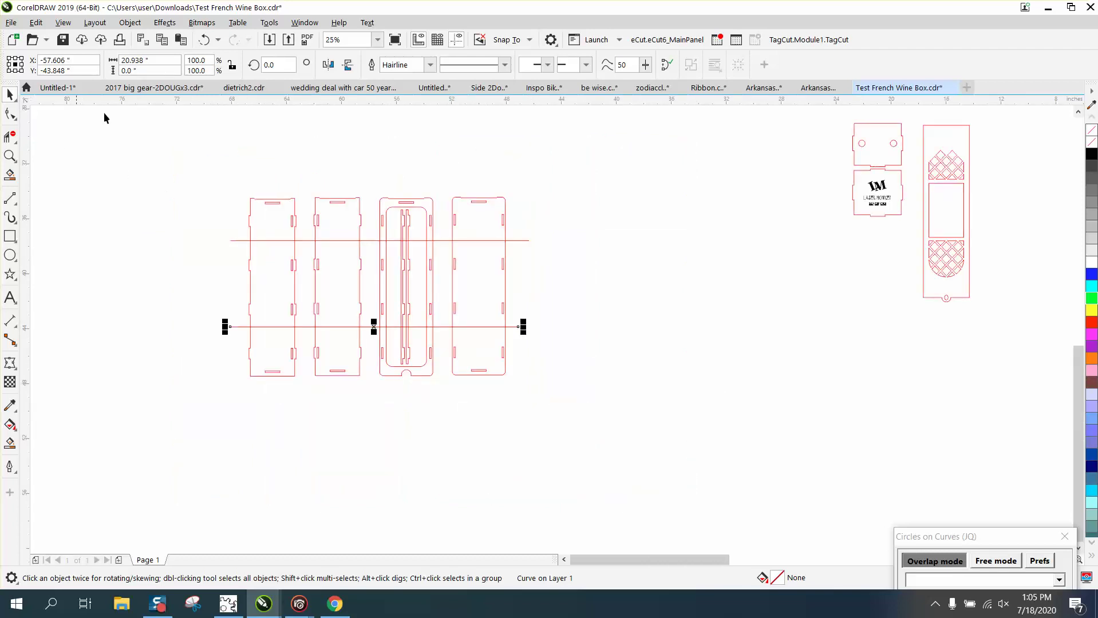
Step: Set the nudge distance to 24 inches
left_click(236, 160)
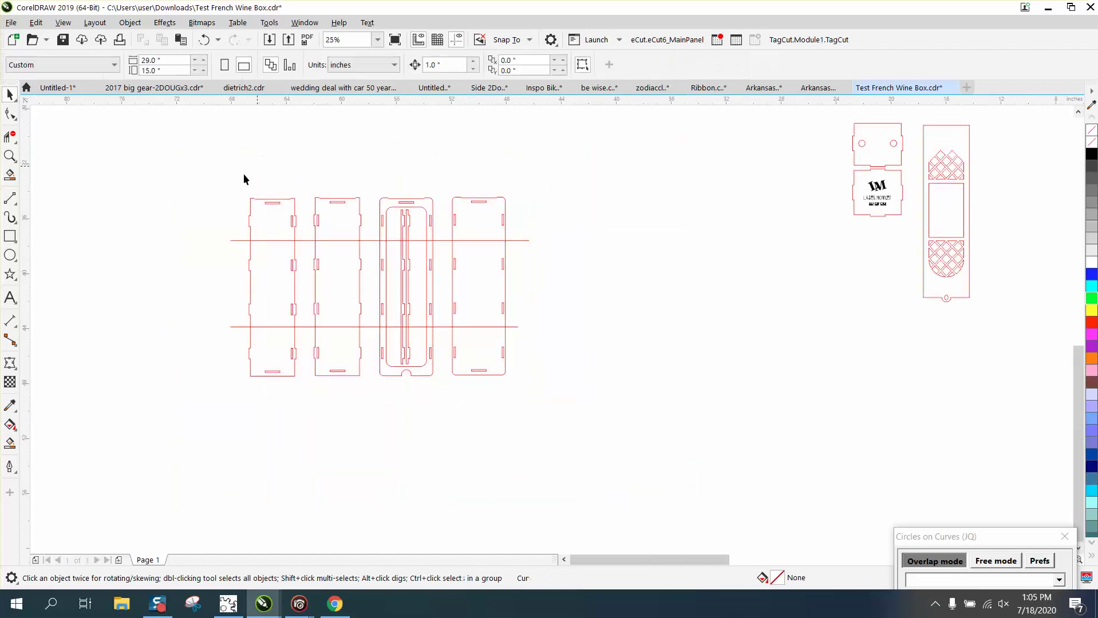
left_click_drag(201, 168, 592, 411)
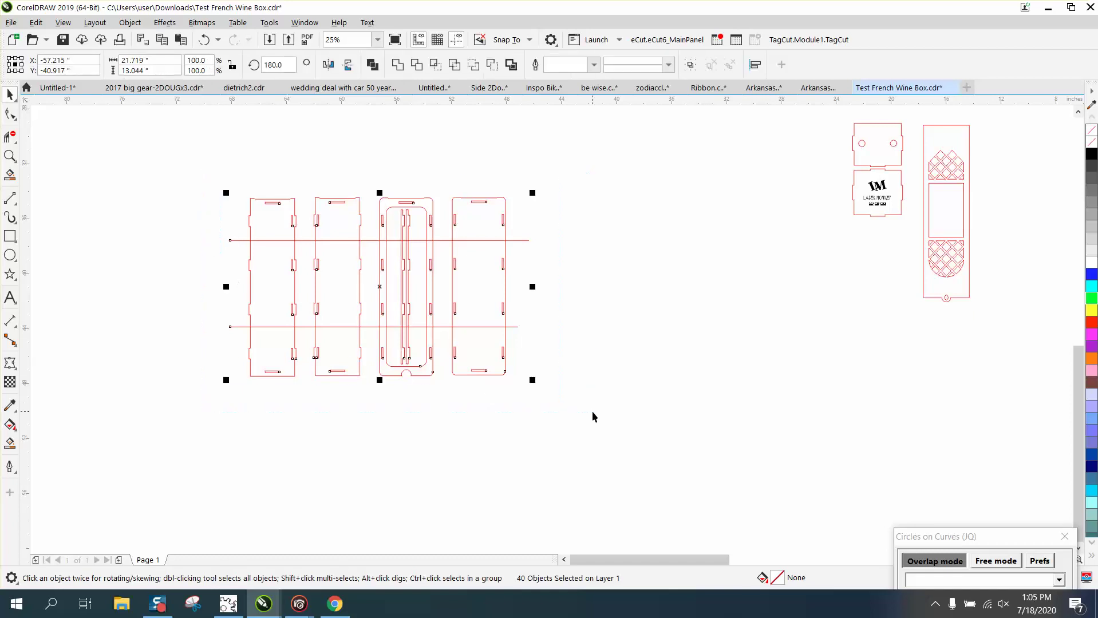
left_click(163, 132)
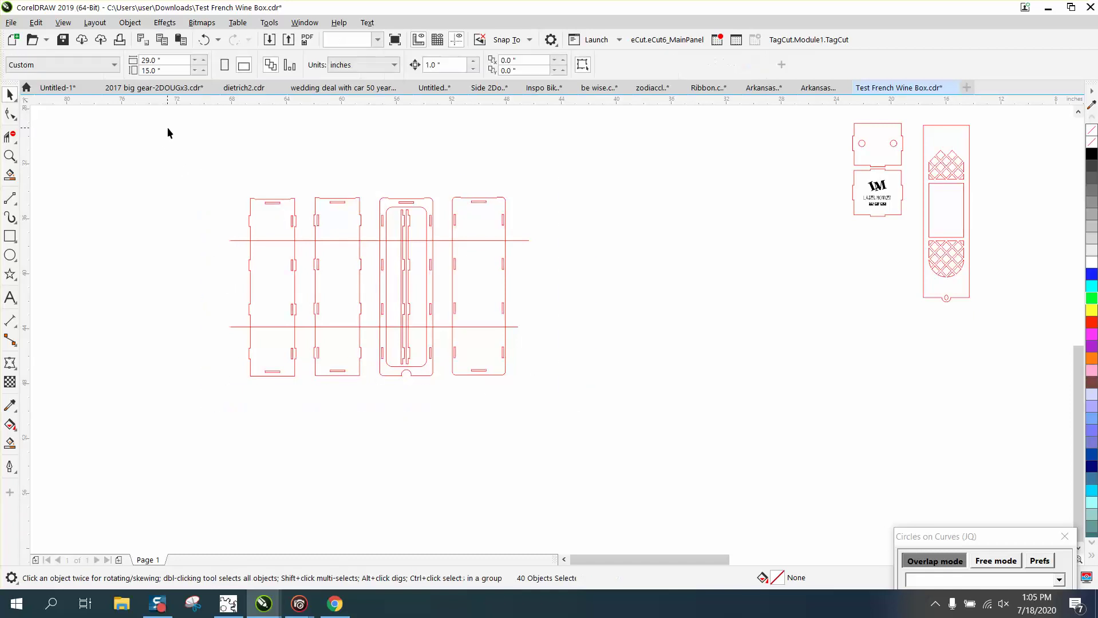
left_click(442, 64)
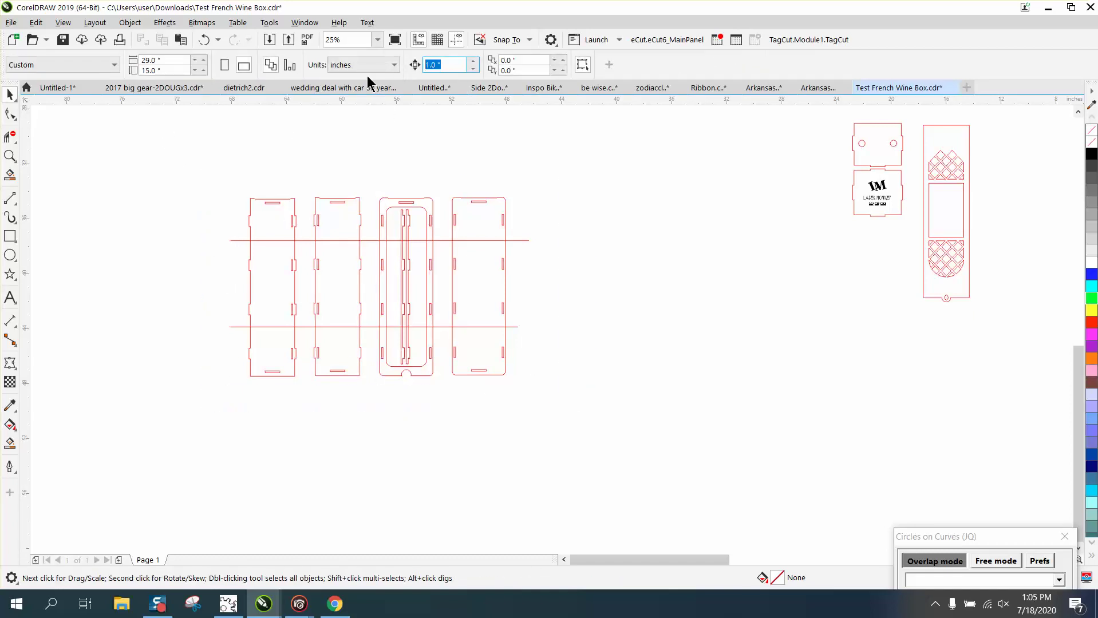
type("24")
Step: Duplicate the lined panels and nudge copies left to form three sets 24 inches apart
left_click_drag(192, 189, 647, 445)
key("ctrl+d")
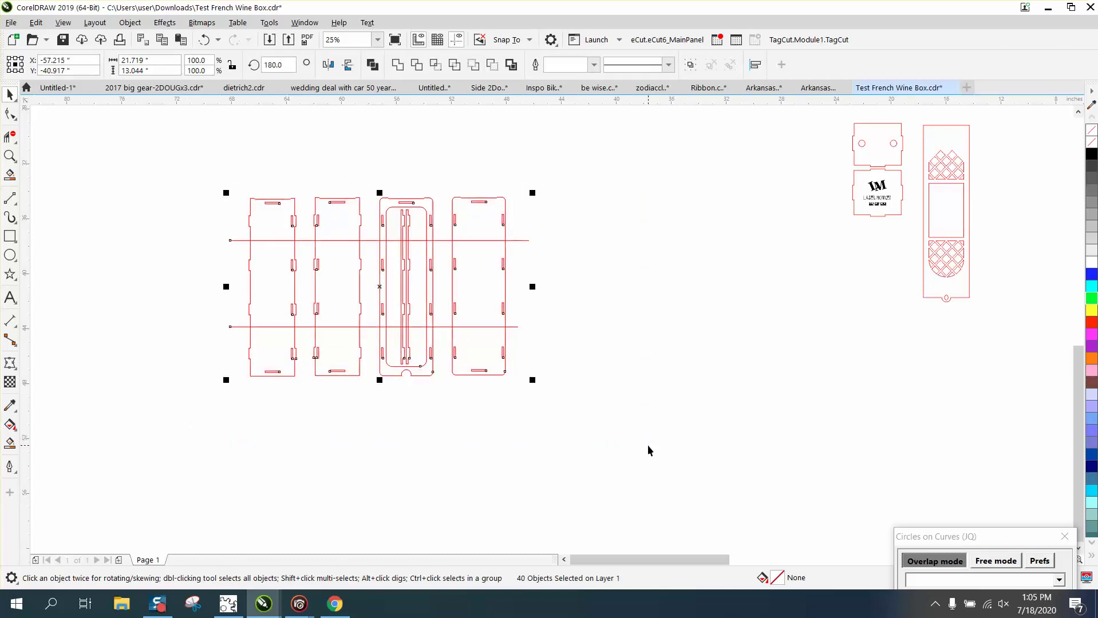
key("Left")
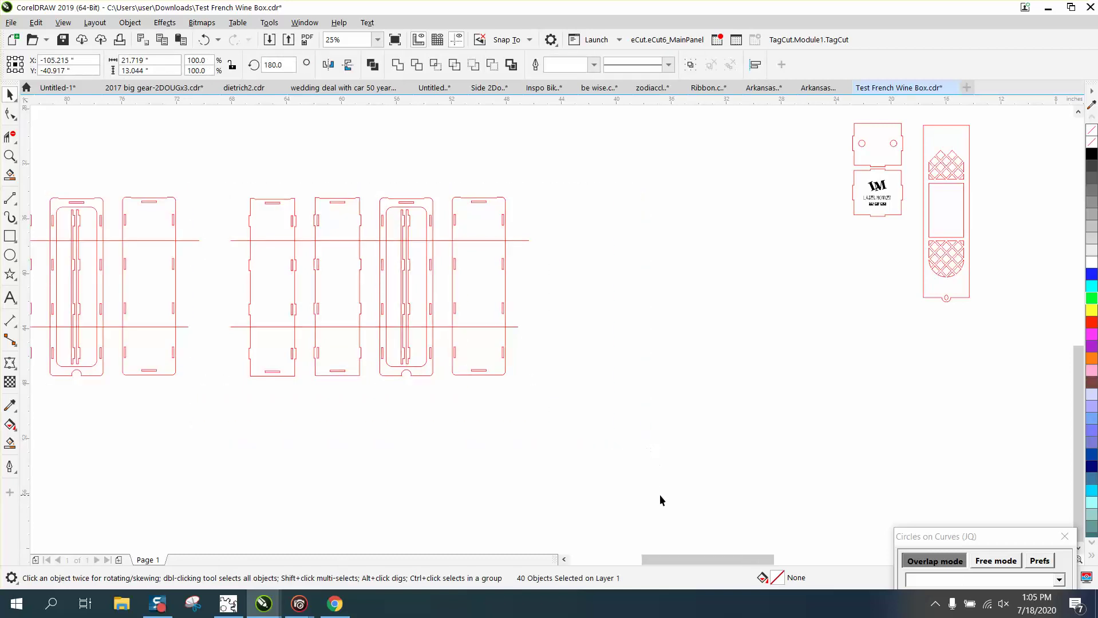
key("Left")
scroll(653, 469, "down", 1)
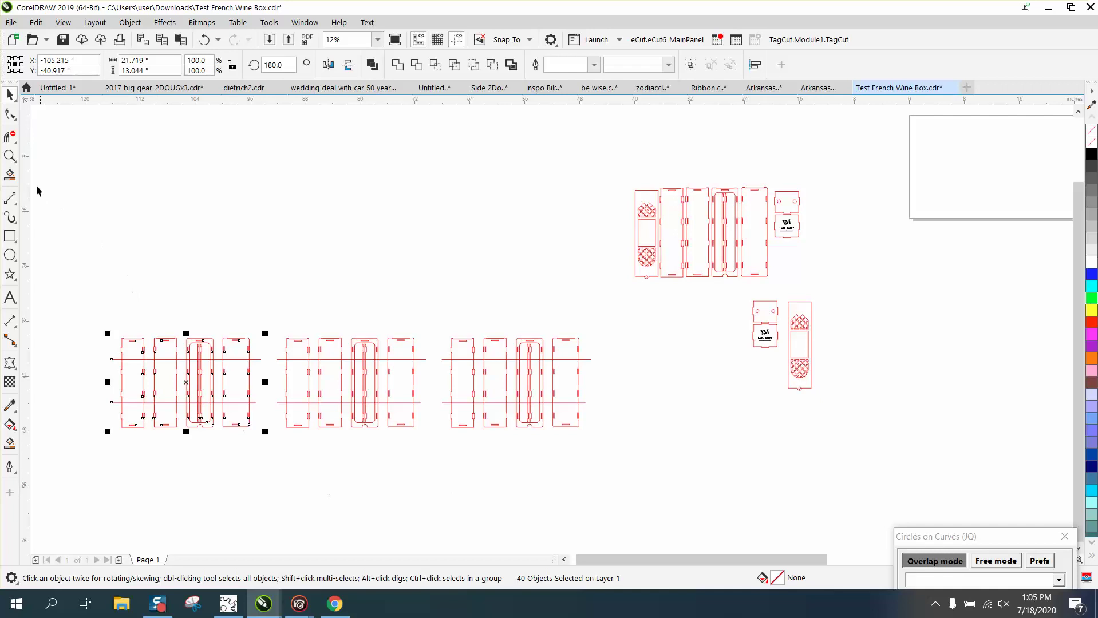
Step: Trim away the left set's top ends with Virtual Segment Delete, undoing two misfires
left_click(10, 137)
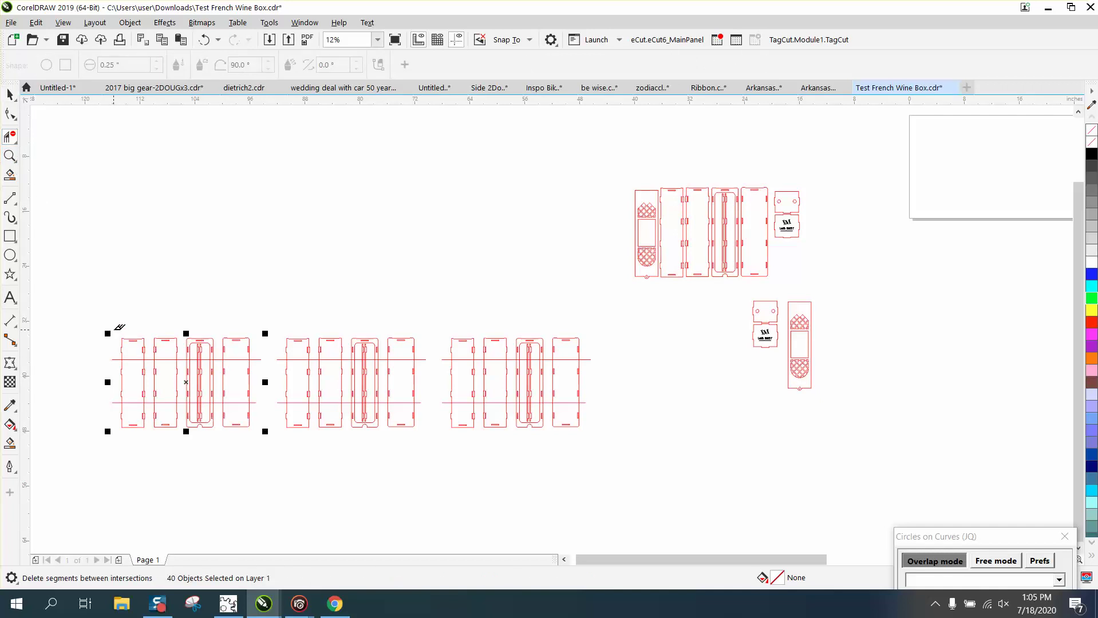
left_click_drag(114, 331, 266, 352)
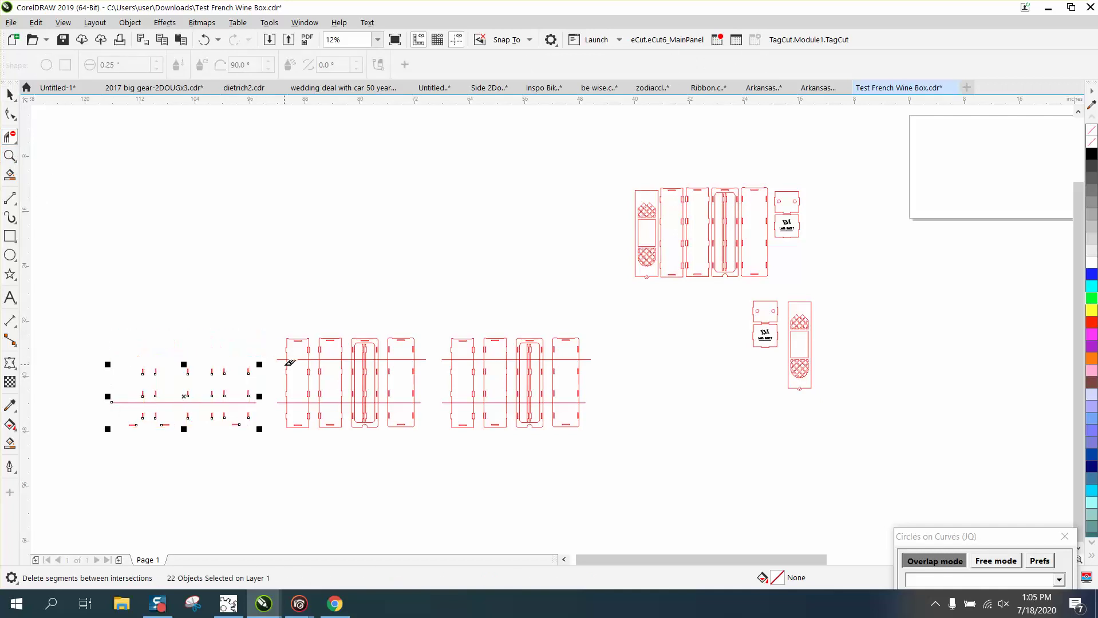
left_click(209, 42)
left_click_drag(110, 320, 261, 358)
left_click(204, 40)
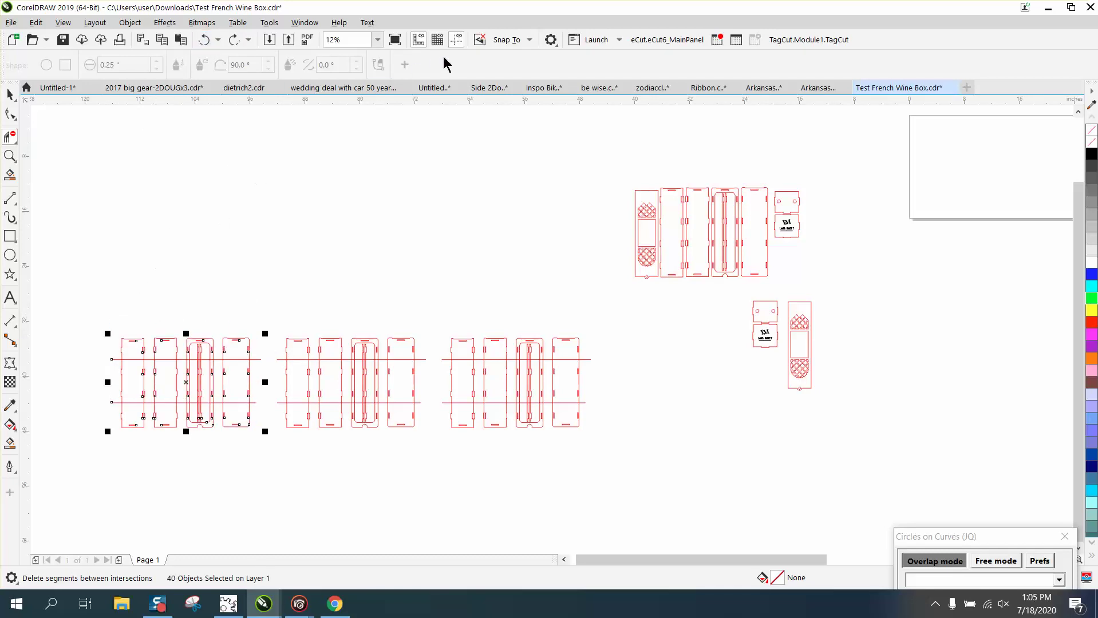
left_click(527, 41)
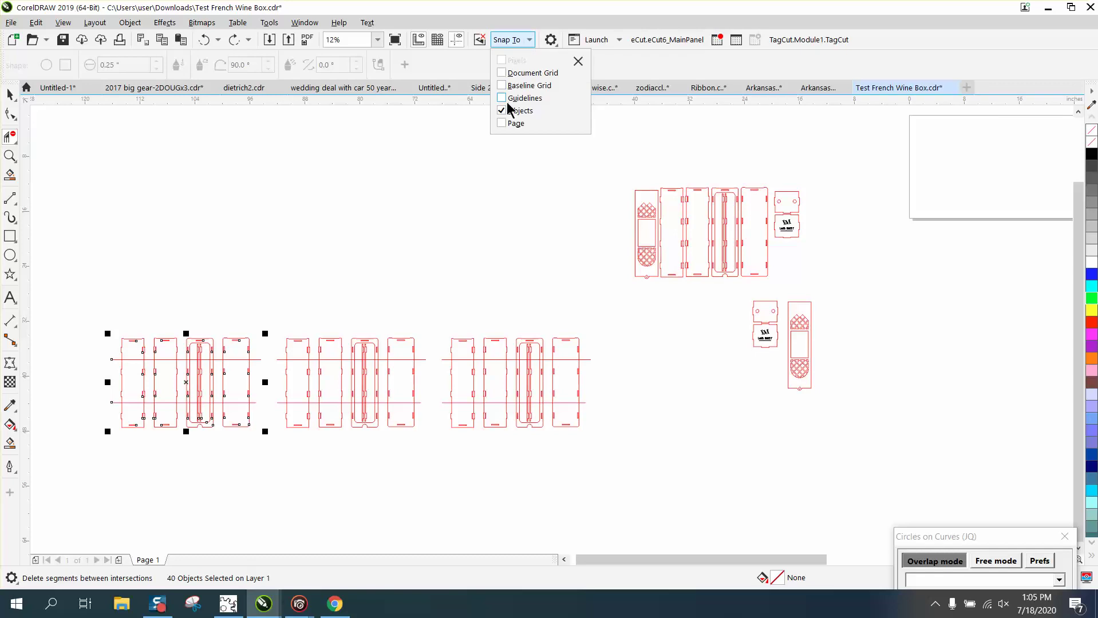
left_click(9, 137)
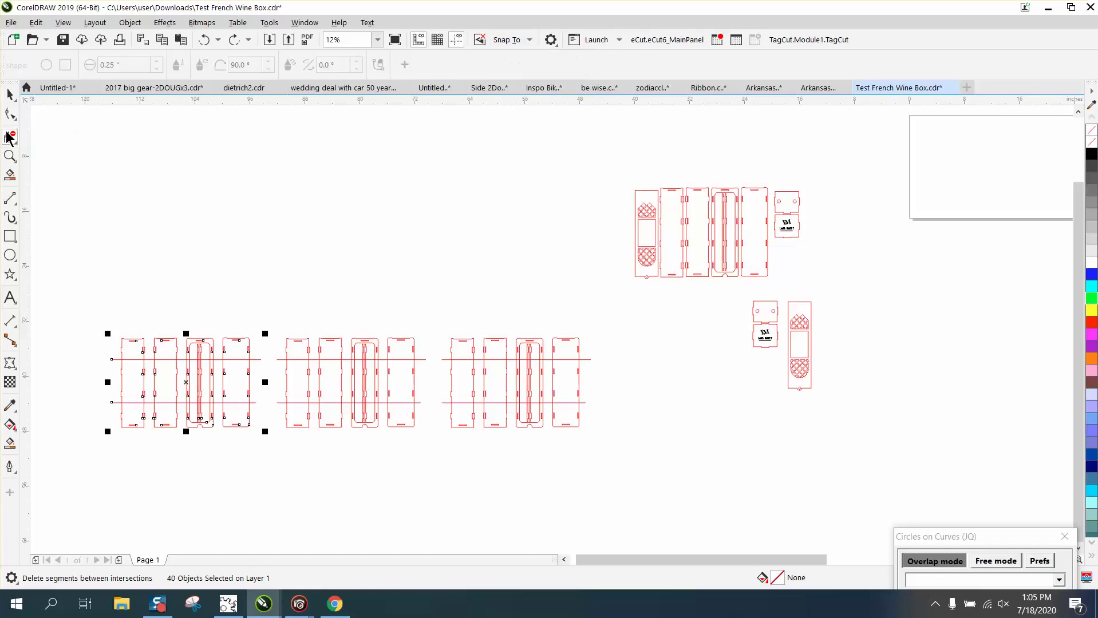
left_click_drag(83, 309, 266, 351)
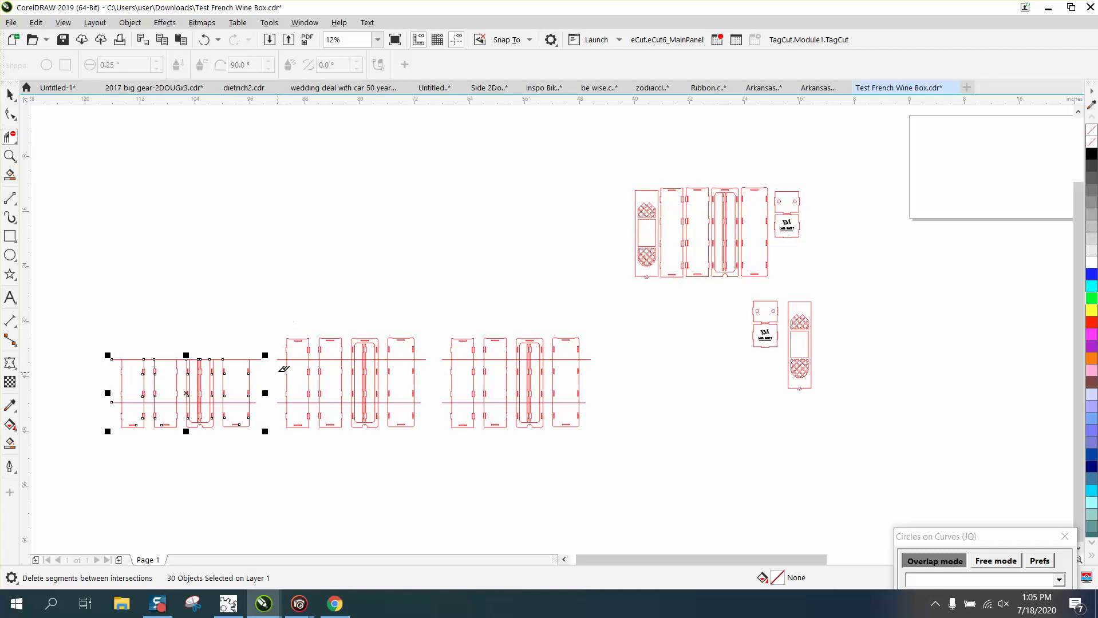
Step: Trim the middle set to bottom ends, the right set to top ends, and the left set's bottom ends
left_click_drag(277, 364, 426, 396)
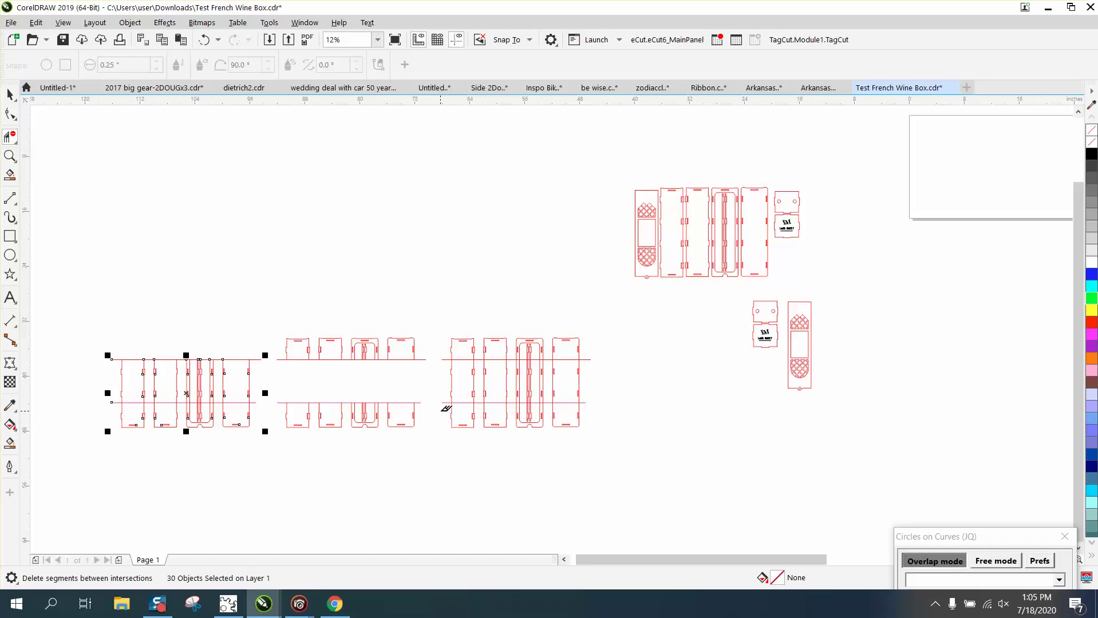
left_click_drag(446, 407, 610, 441)
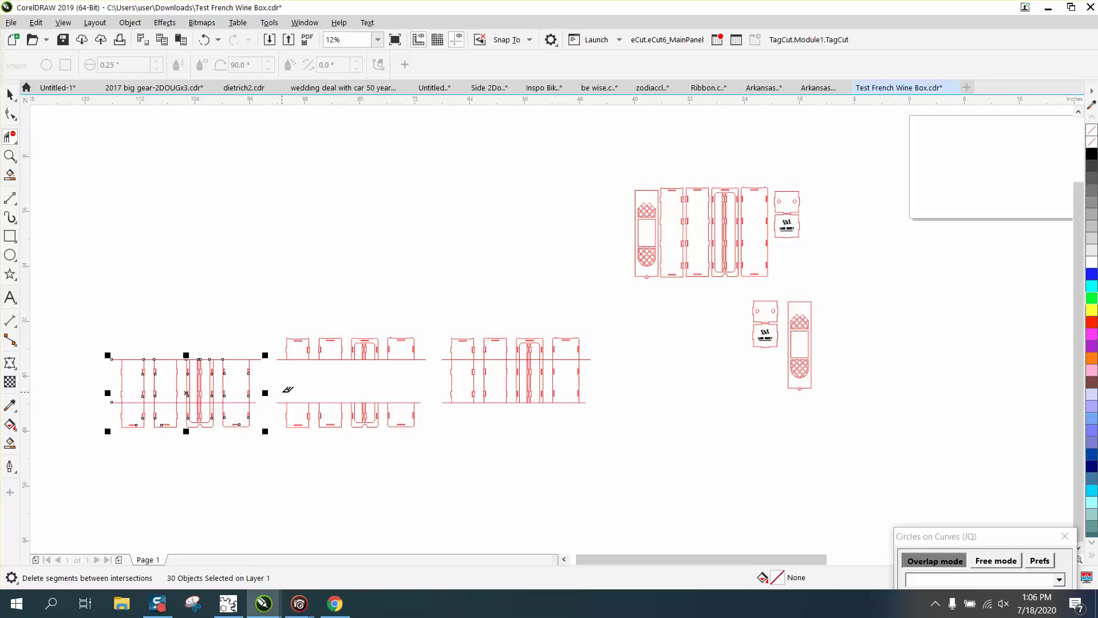
left_click_drag(276, 396, 435, 437)
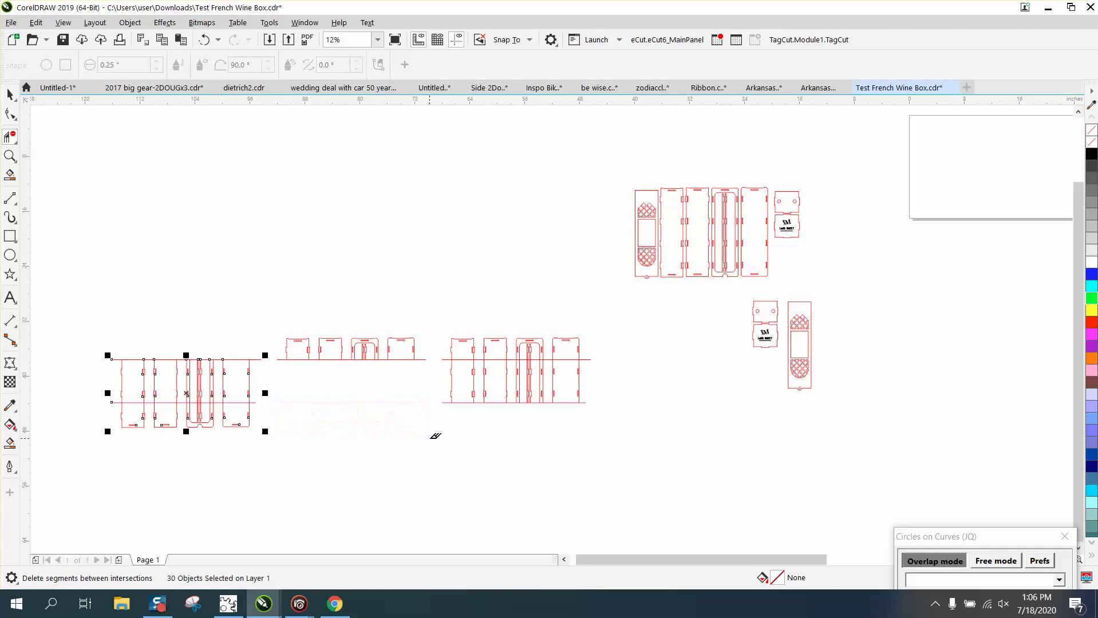
left_click(204, 39)
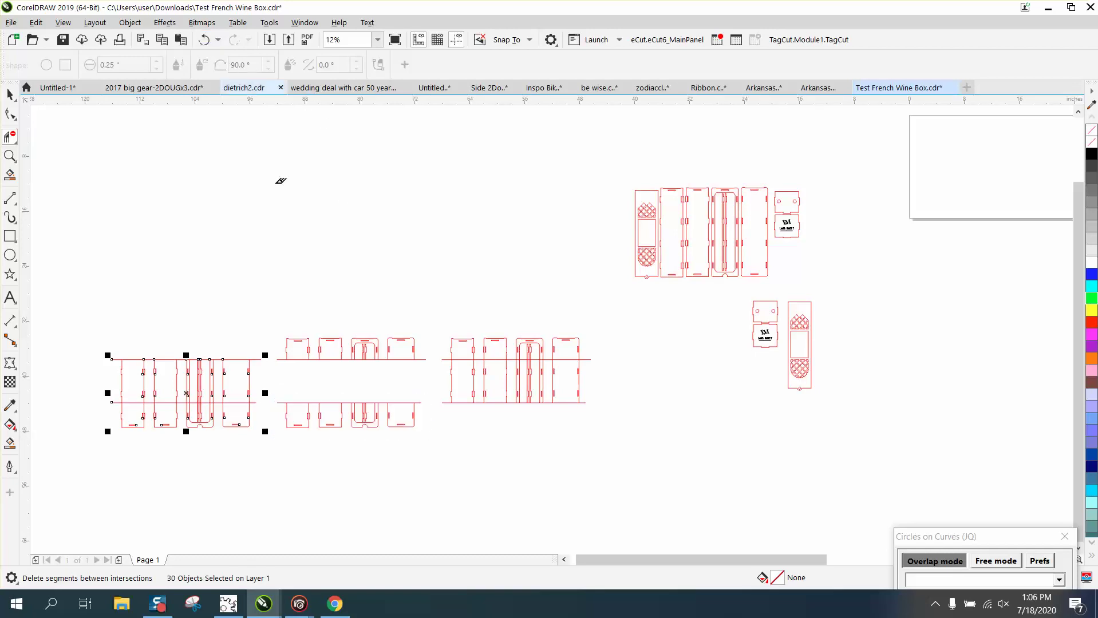
left_click_drag(279, 302, 610, 419)
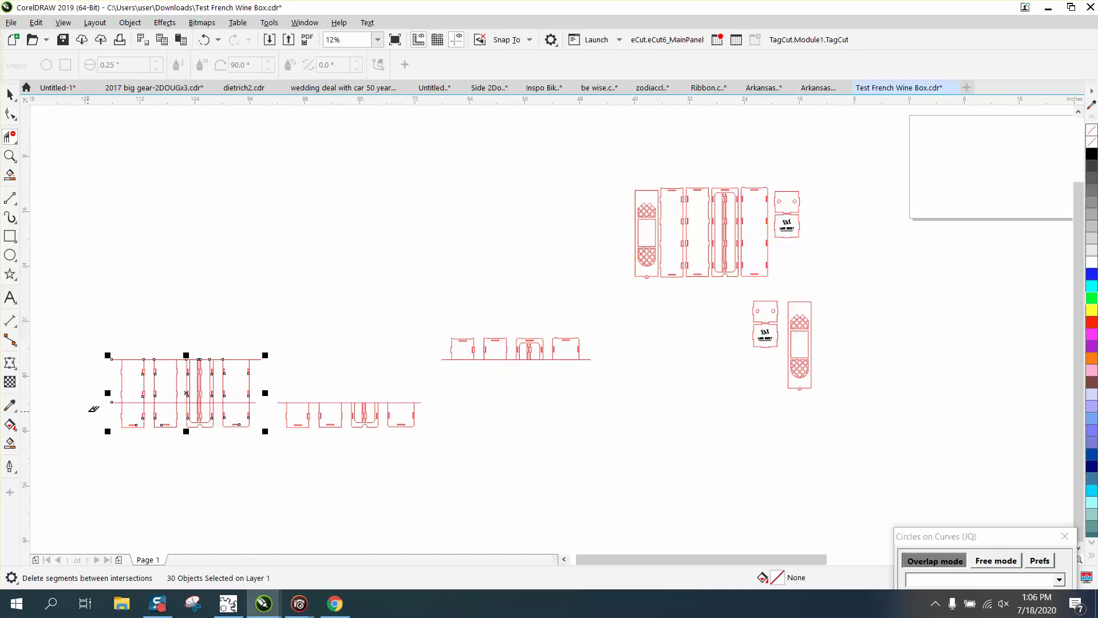
left_click_drag(96, 409, 262, 441)
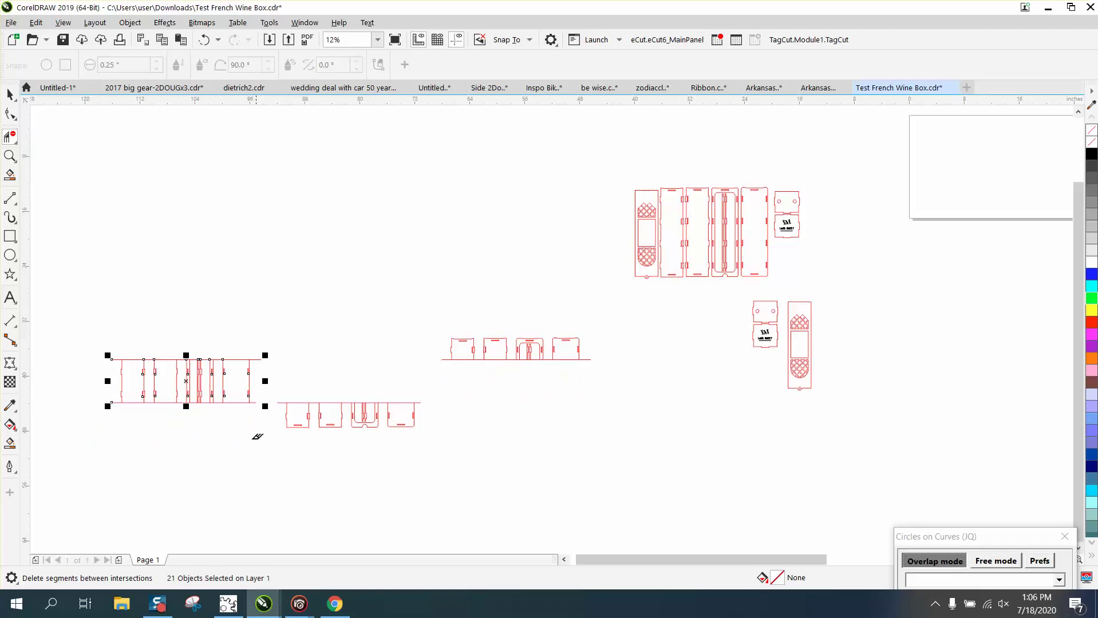
Step: Delete the four horizontal cut lines from the trimmed sets
left_click(10, 95)
left_click(259, 360)
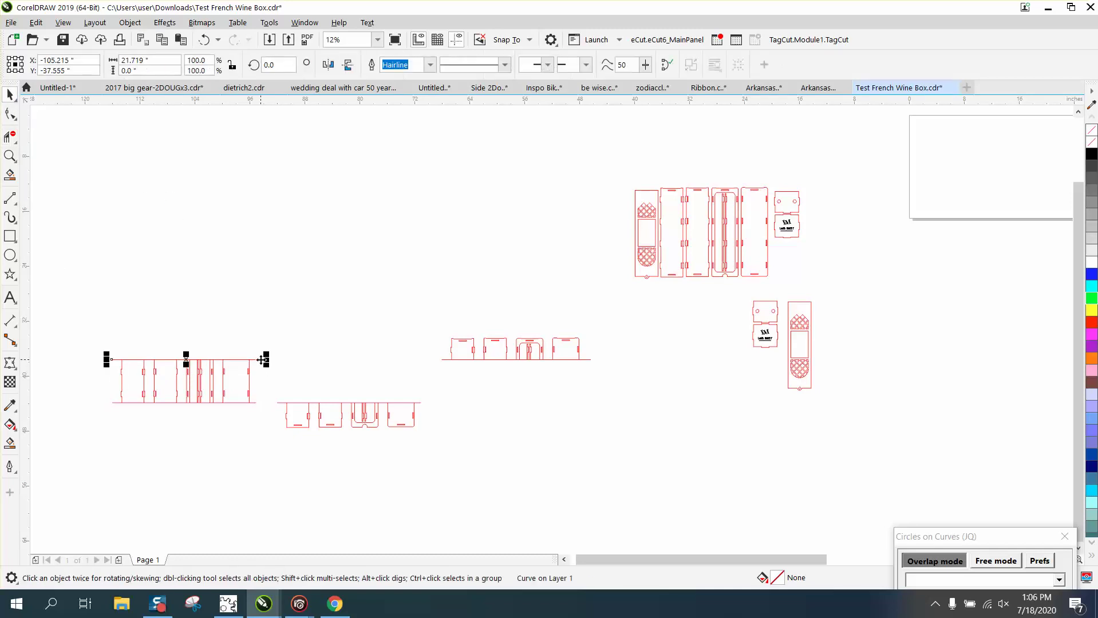
key("Delete")
left_click(254, 403)
key("Delete")
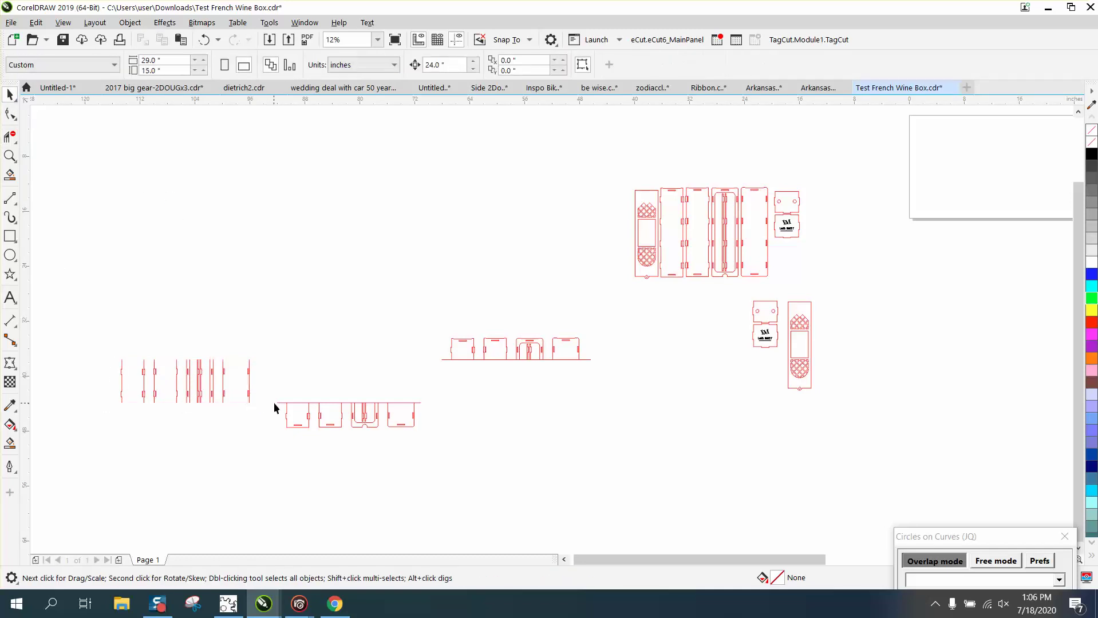
left_click(280, 402)
key("Delete")
left_click(446, 360)
key("Delete")
Step: Zoom in on the separated pieces and set the nudge distance to 0.065 inches
left_click(10, 156)
left_click_drag(99, 289, 702, 475)
key("space")
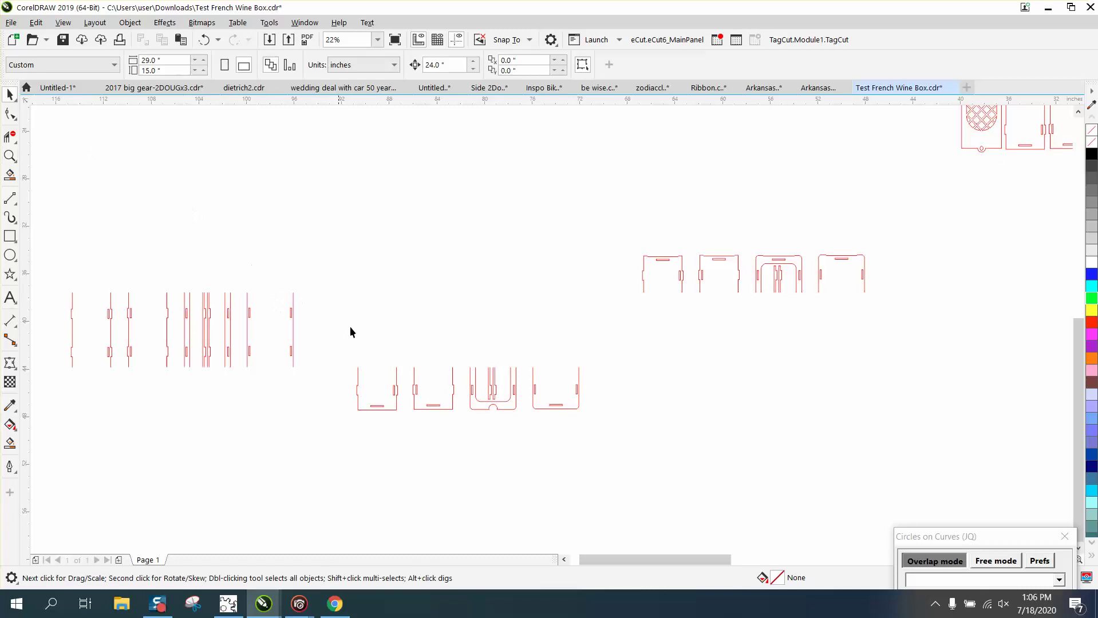
left_click(444, 65)
Step: Nudge the four bottom-end pieces down 0.065 inches and select the top-end pieces
left_click_drag(333, 349, 627, 464)
key("Down")
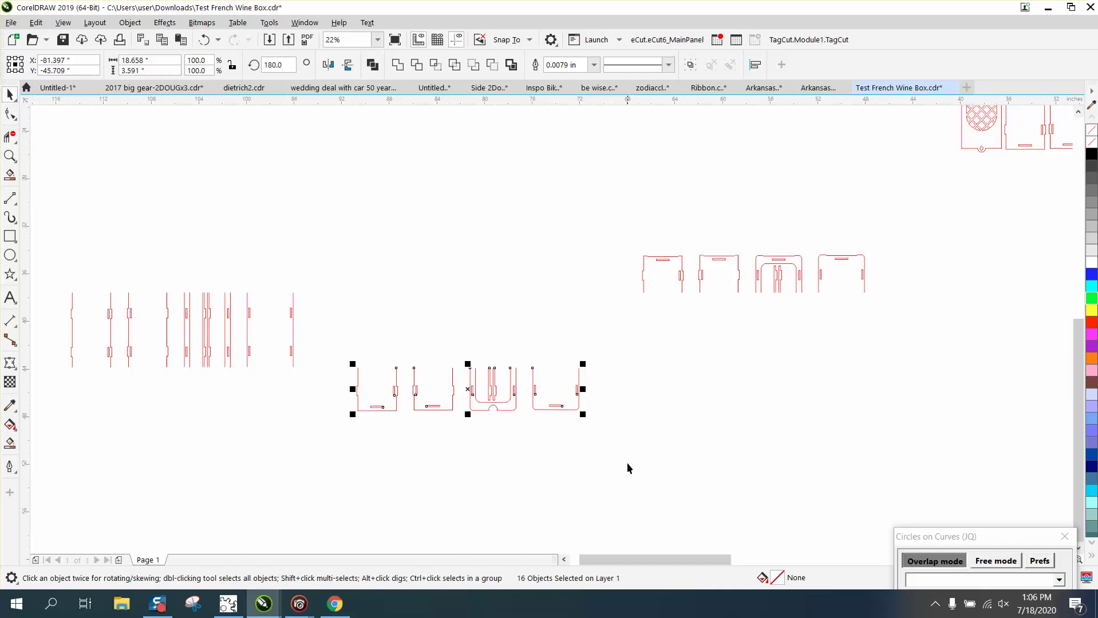
left_click_drag(624, 232, 720, 317)
left_click_drag(878, 331, 880, 332)
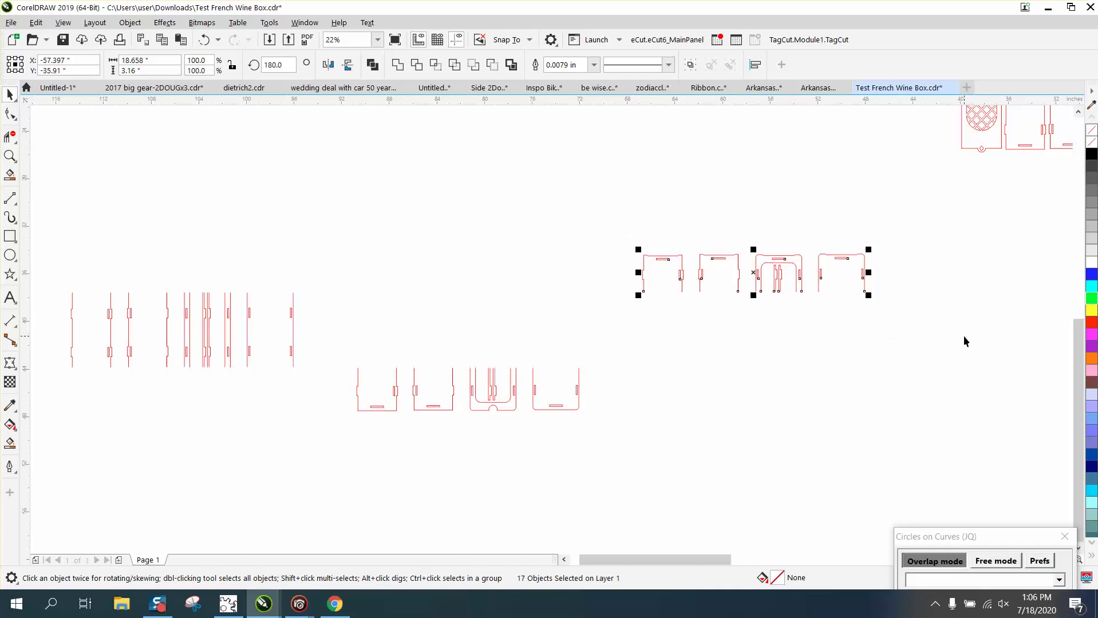
left_click(628, 188)
Step: Try nudging the lower halves right by 22 and then 25 inches, undoing each move
left_click_drag(455, 65, 414, 64)
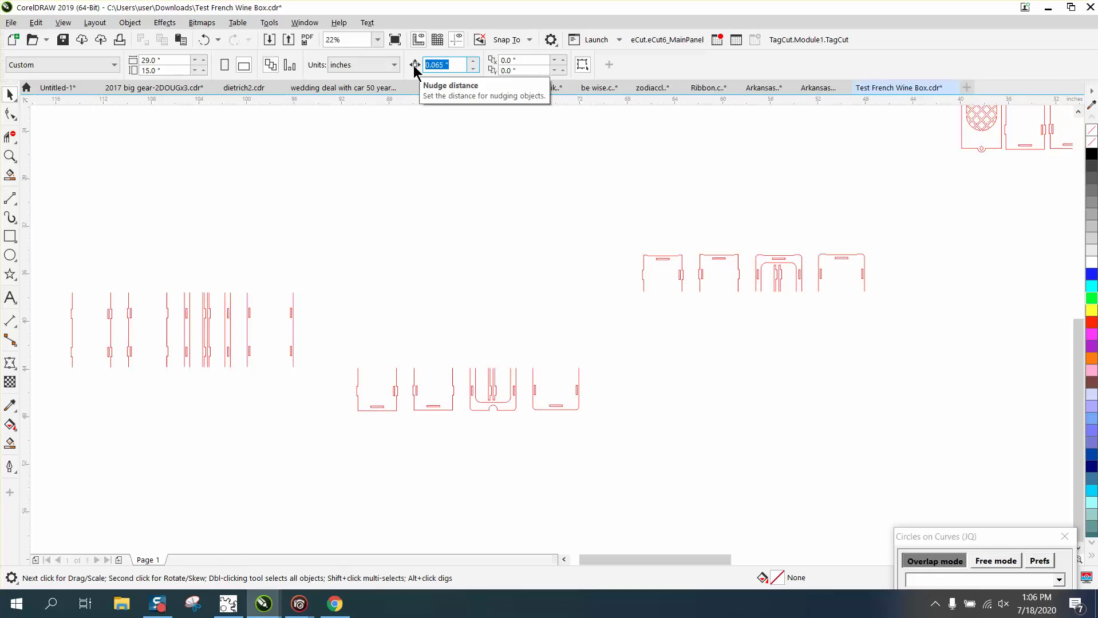
type("22")
left_click_drag(321, 348, 625, 440)
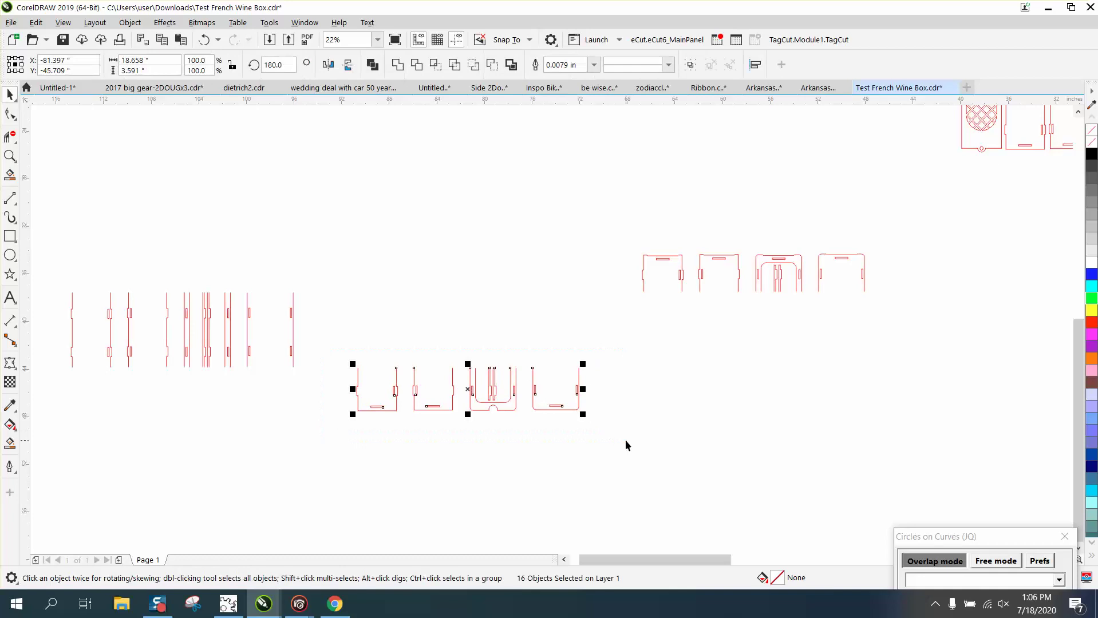
key("Right")
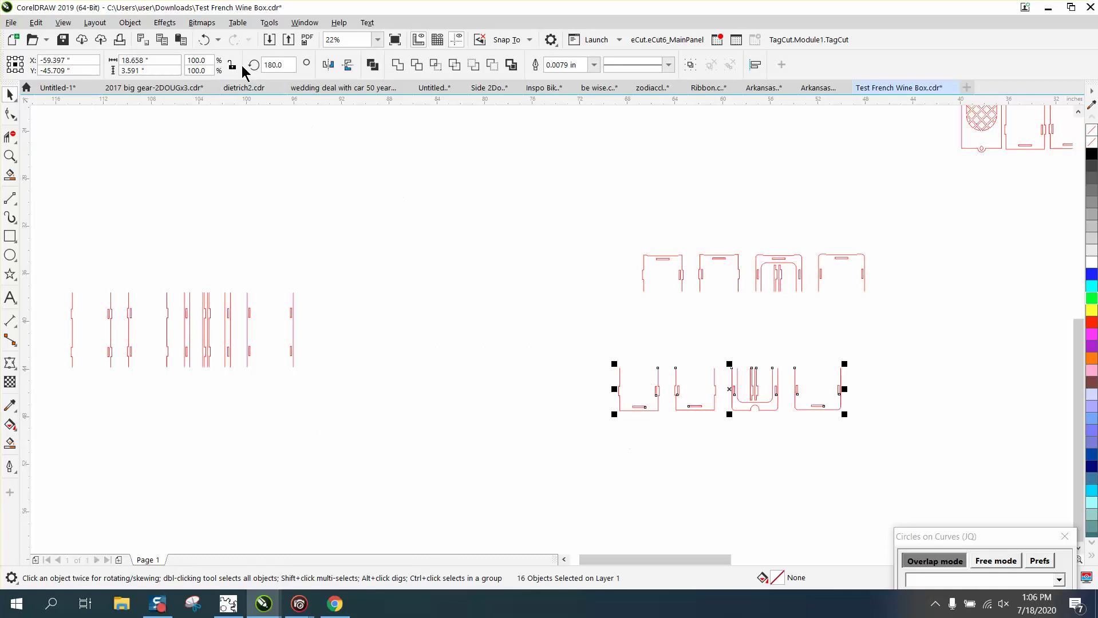
left_click(204, 40)
left_click(411, 160)
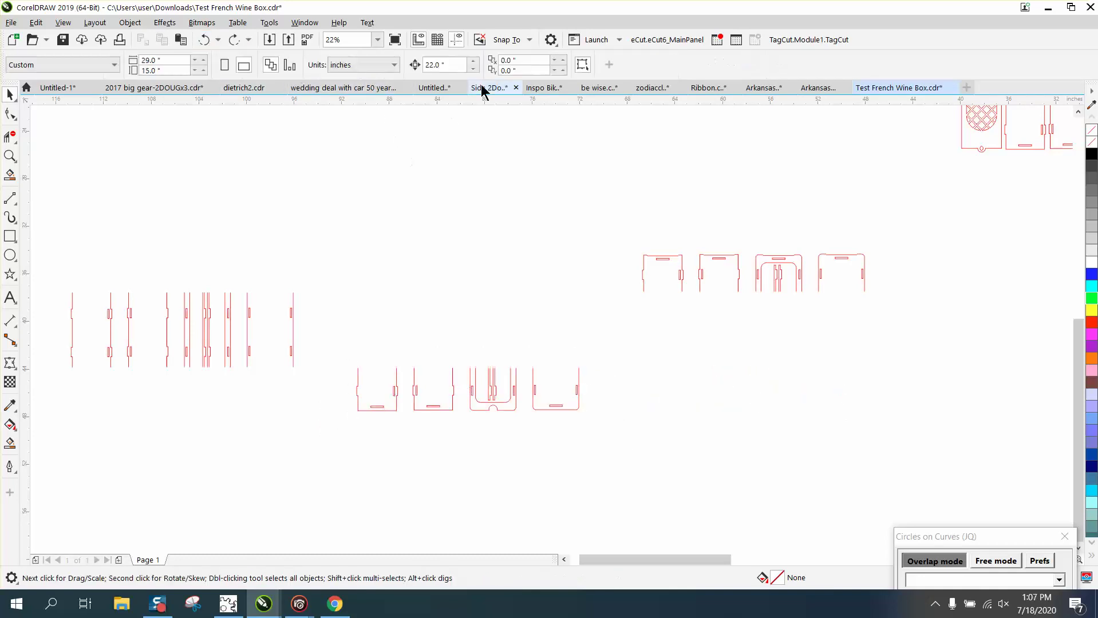
left_click(441, 64)
type("25")
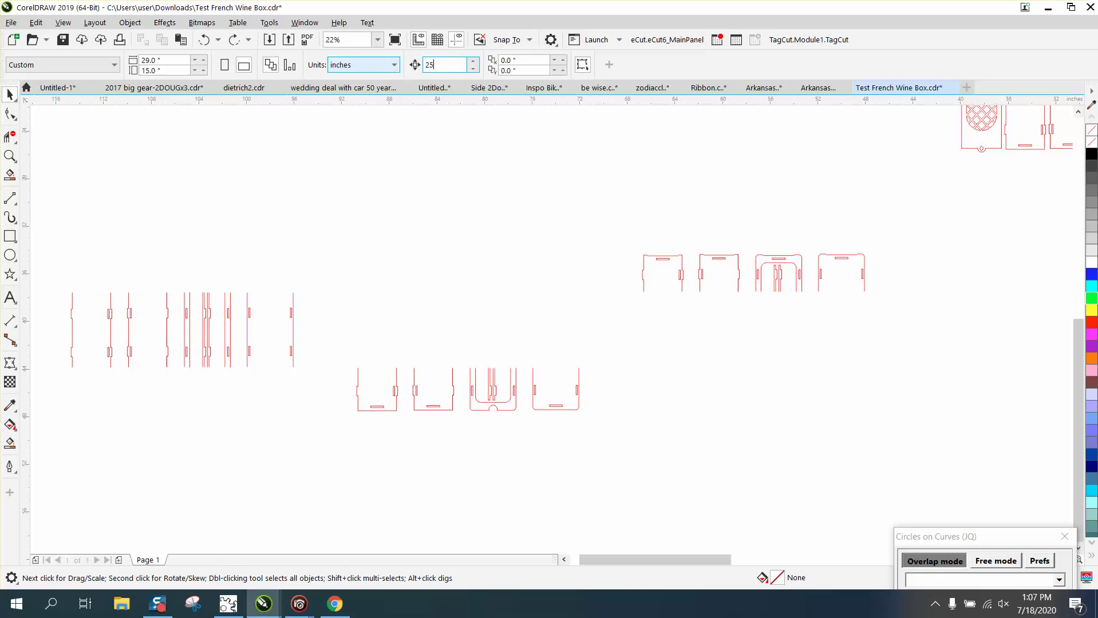
left_click_drag(324, 362, 676, 466)
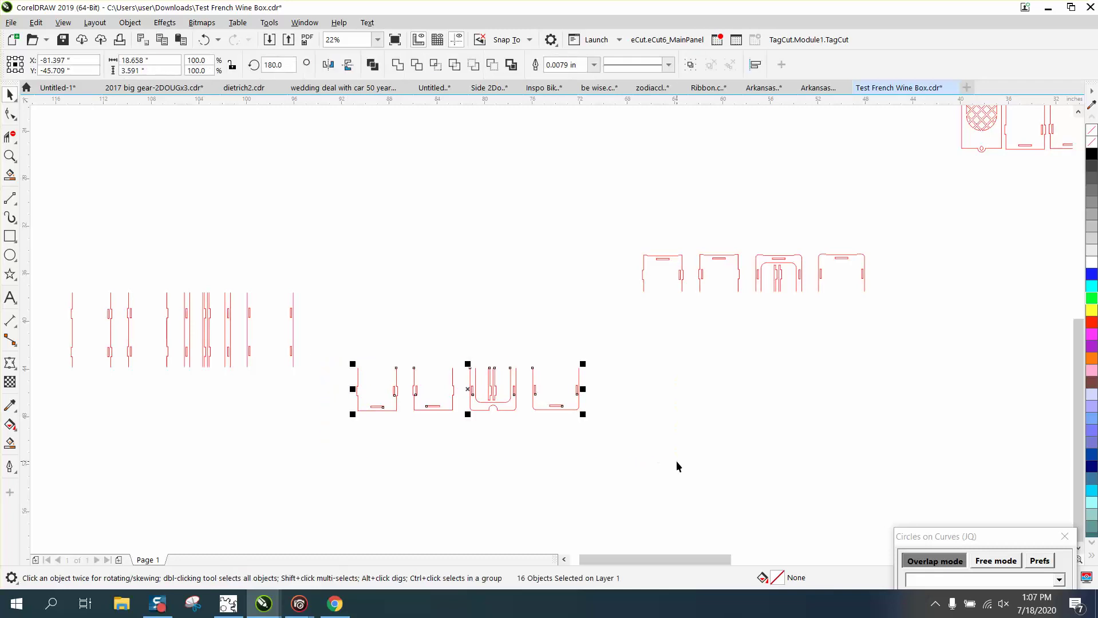
key("Right")
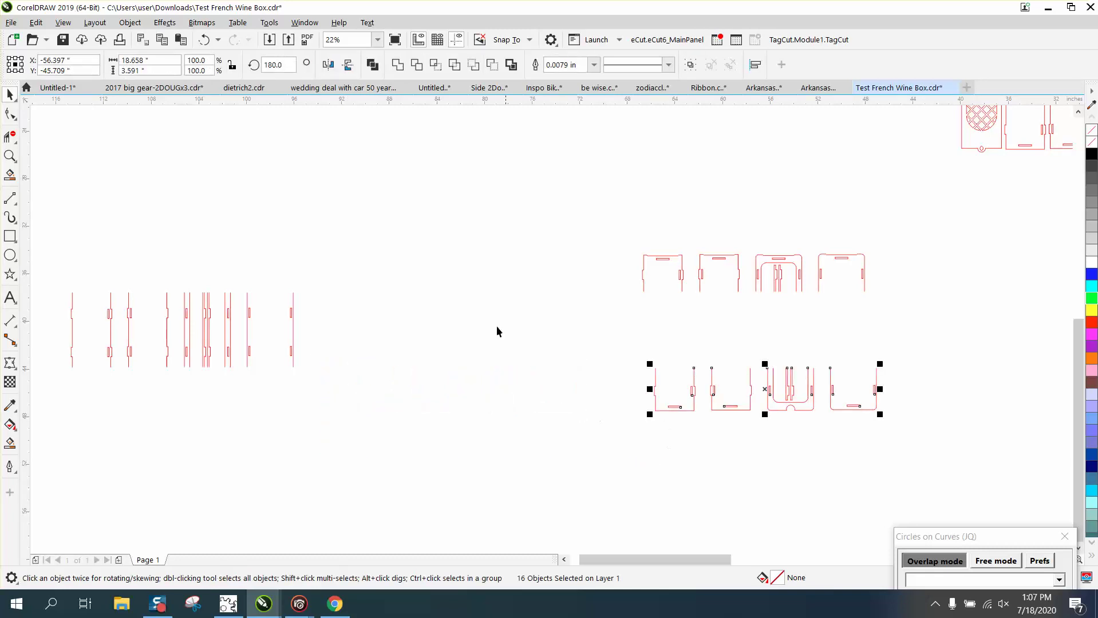
left_click(204, 39)
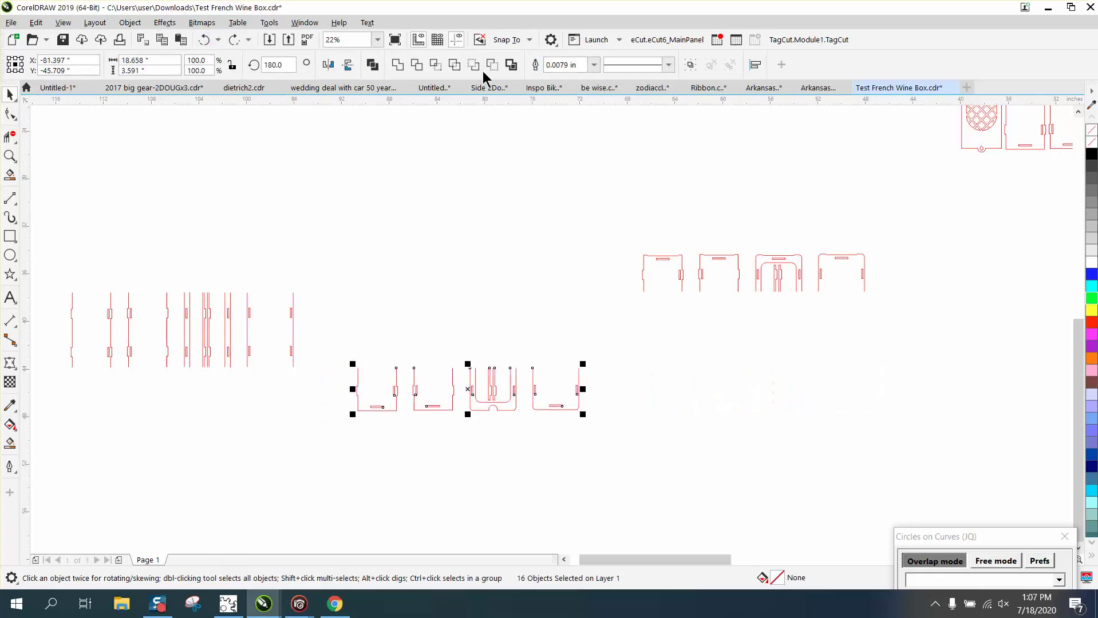
Step: Set the nudge to 24 inches and shift the lower halves and left strips right into place
left_click(429, 160)
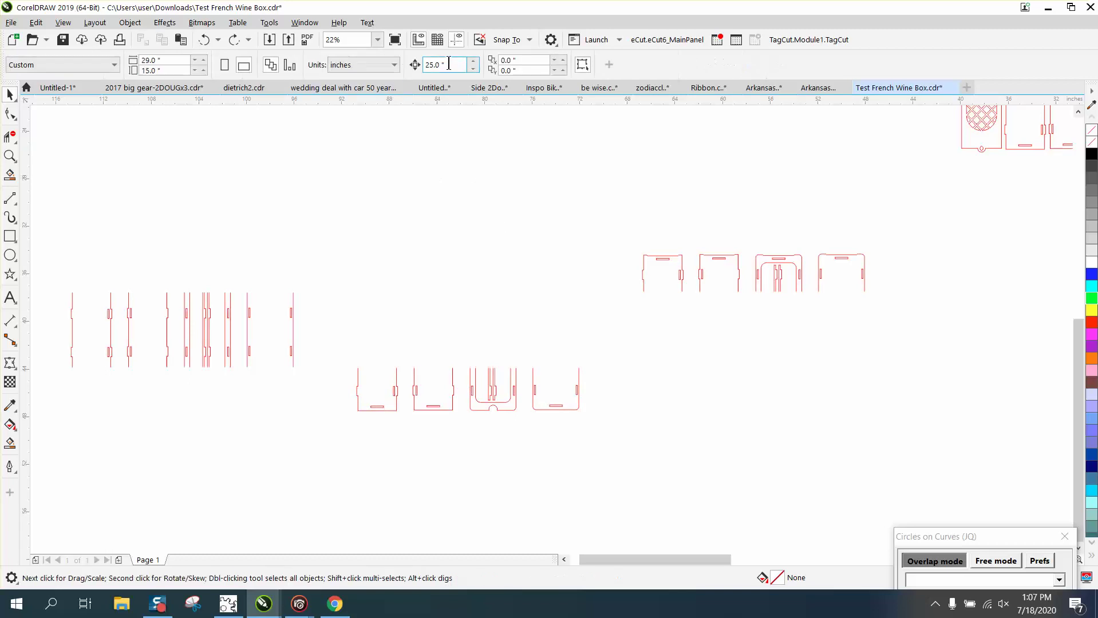
left_click_drag(450, 65, 401, 65)
type("24")
left_click_drag(324, 343, 711, 476)
key("Right")
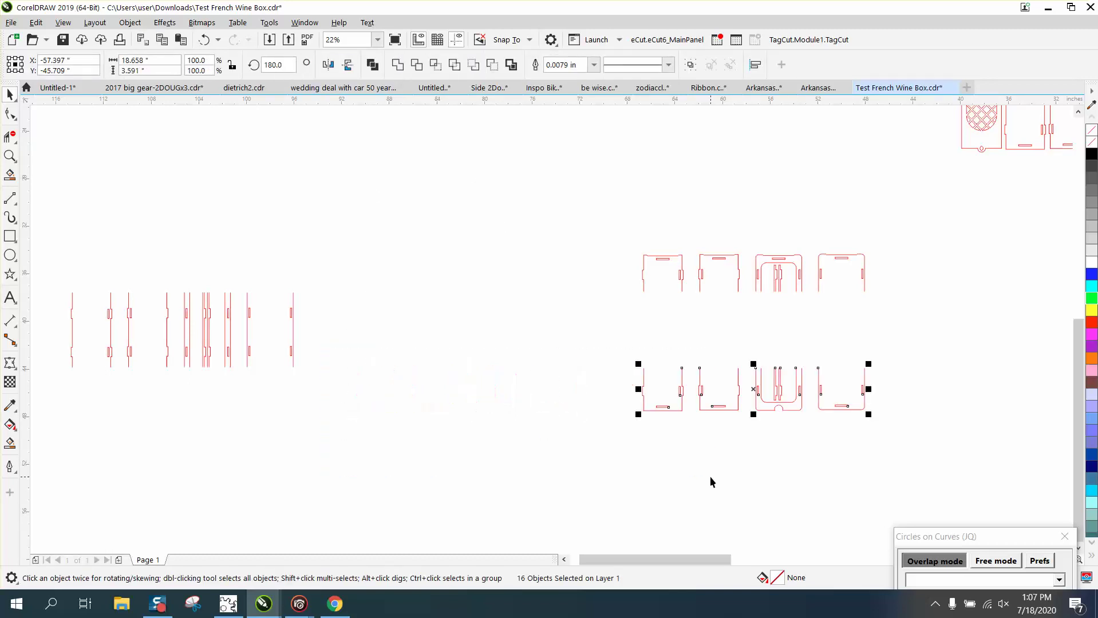
left_click_drag(59, 275, 113, 338)
left_click_drag(344, 389, 344, 389)
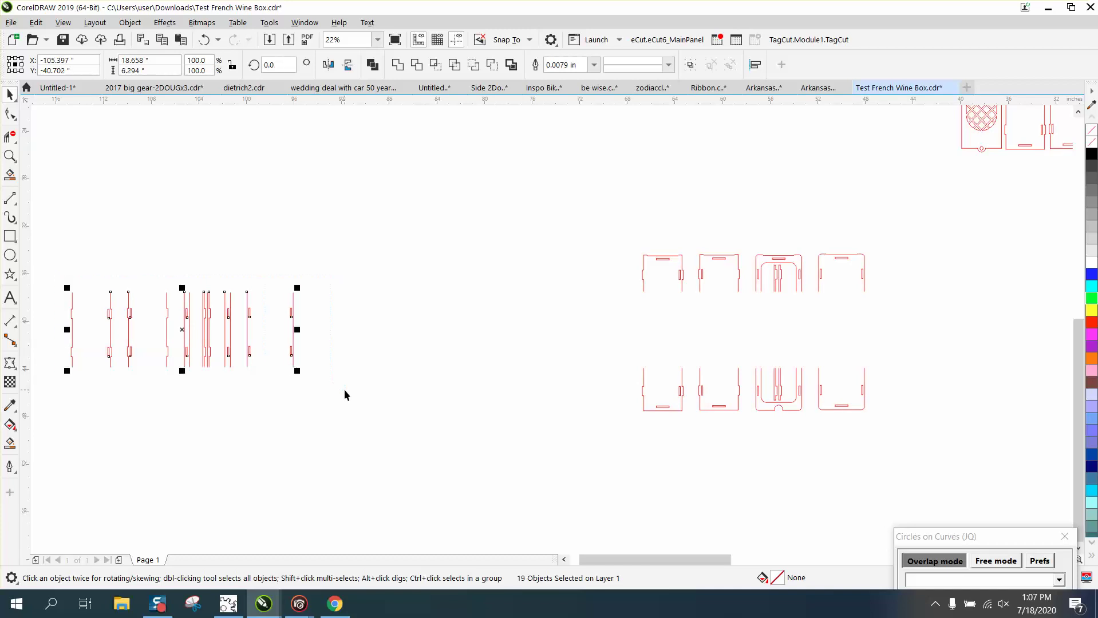
key("Right")
key("Right")
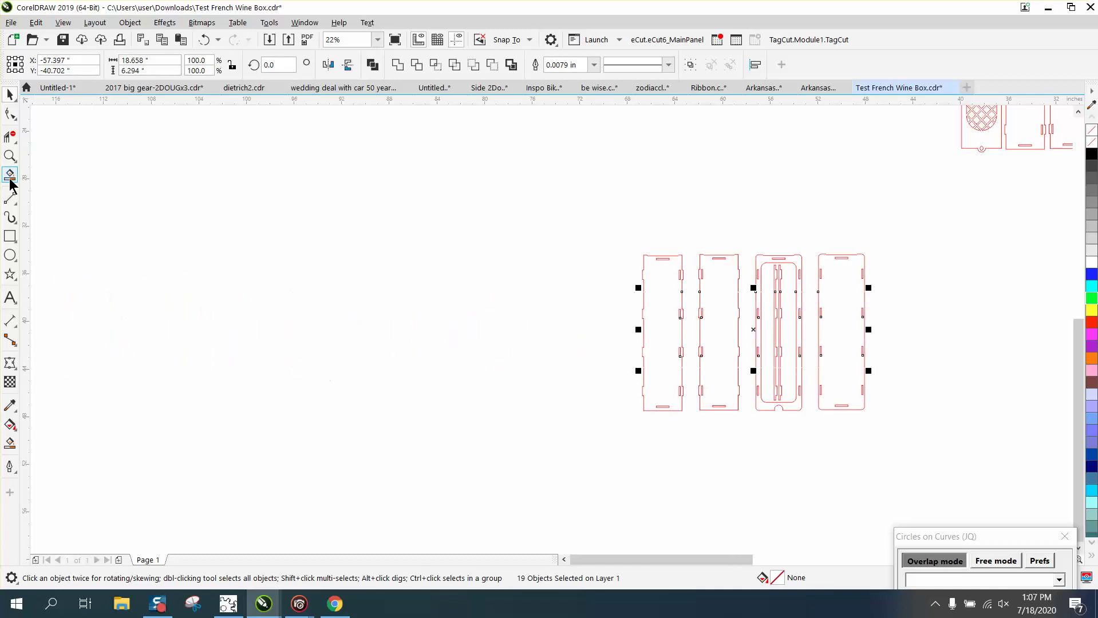
Step: Zoom in on the four long panels and show the leftmost panel's nodes with the Shape tool
left_click(9, 156)
left_click_drag(574, 225, 981, 470)
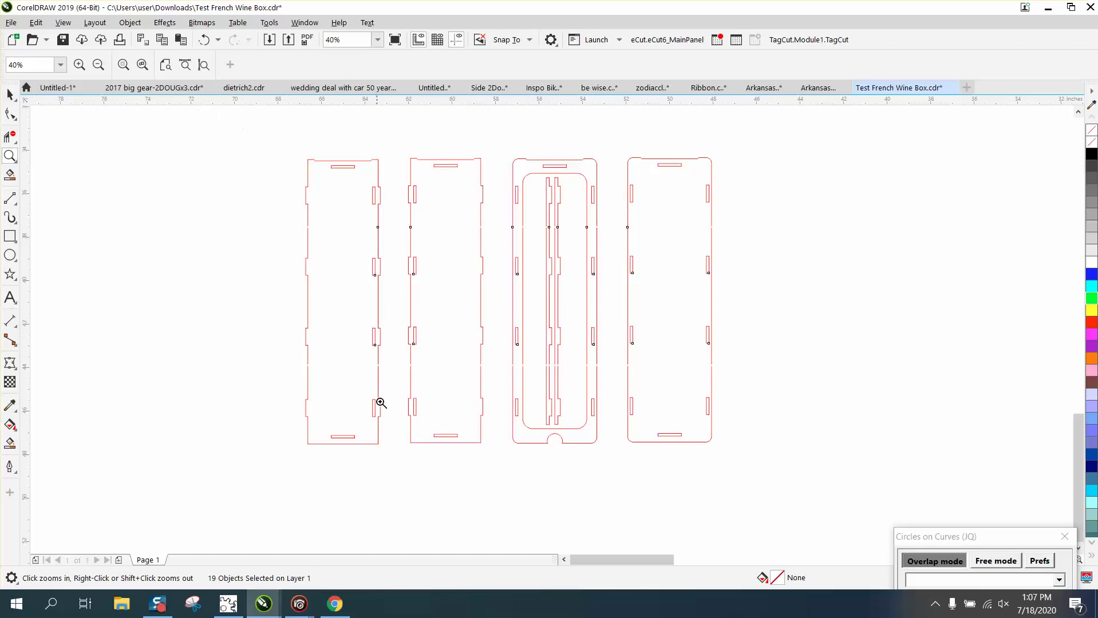
left_click(10, 95)
left_click_drag(251, 126, 391, 460)
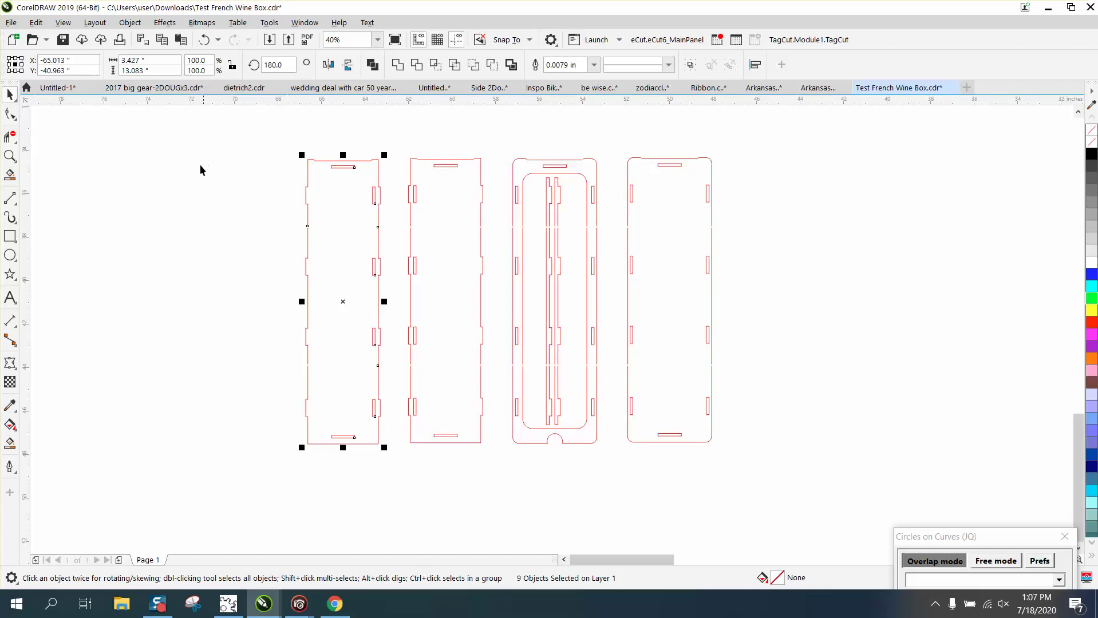
left_click(10, 114)
left_click_drag(276, 138, 292, 200)
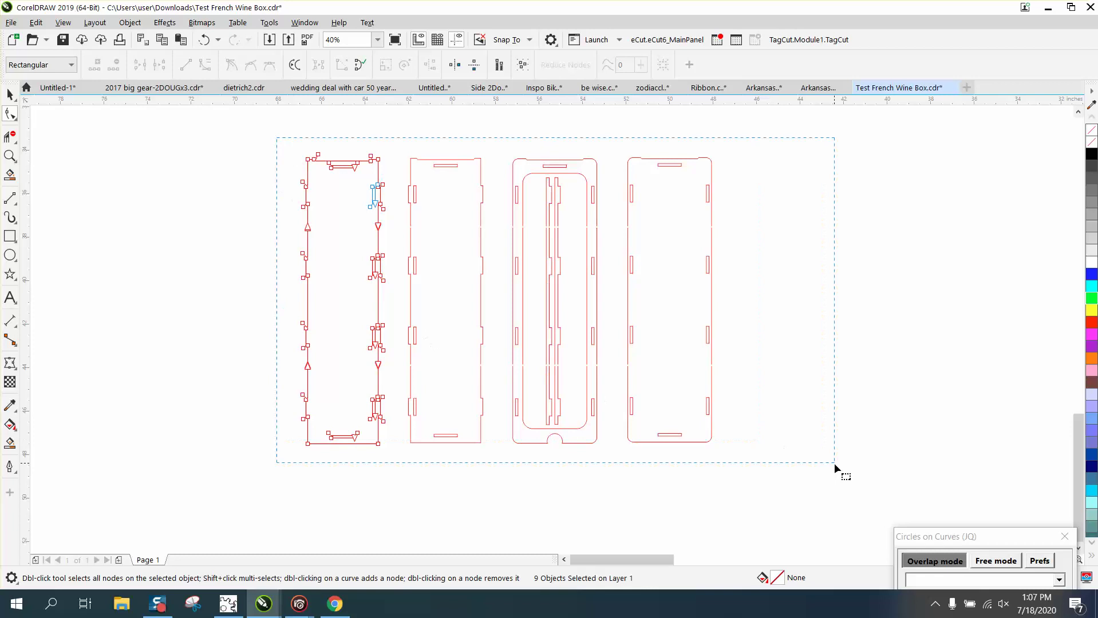
left_click_drag(834, 464, 833, 477)
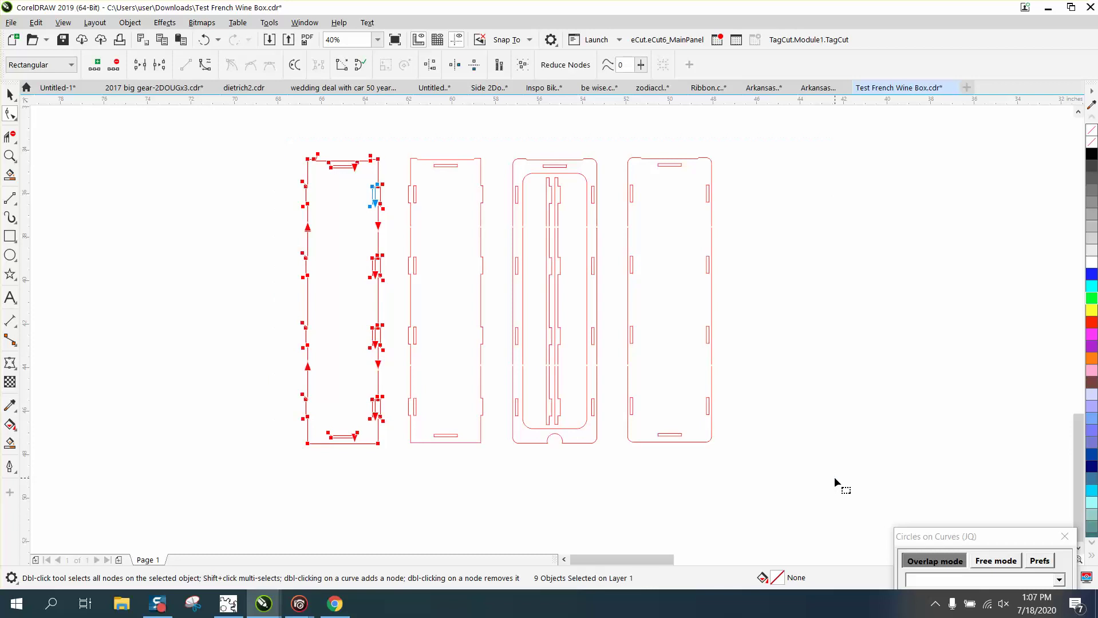
left_click(415, 229)
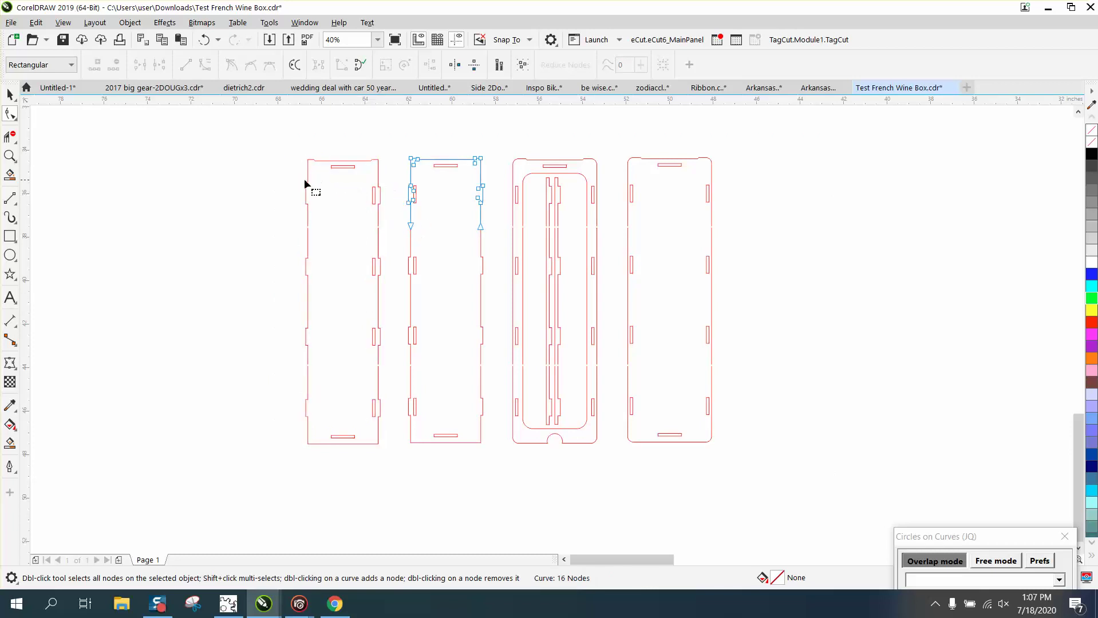
Step: Select all four panels and marquee-select the nodes along their upper seam
left_click(9, 94)
left_click_drag(278, 140, 277, 173)
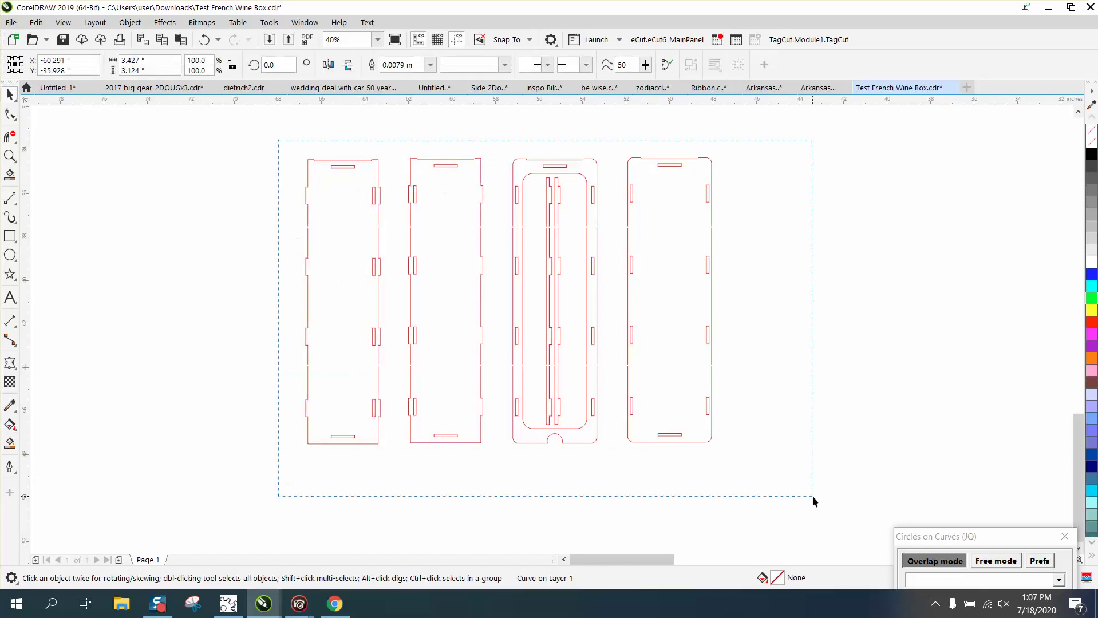
left_click_drag(813, 495, 813, 496)
left_click(10, 113)
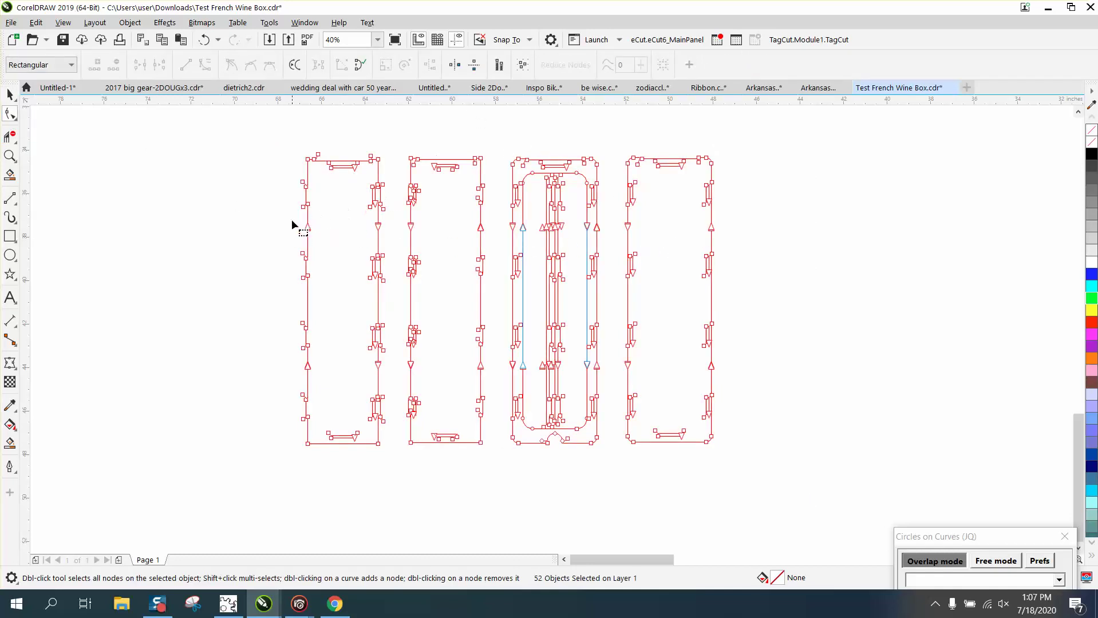
left_click_drag(291, 218, 746, 246)
Step: Join the open curve ends at the upper and lower seams using Extend mode, 0.13" gap
left_click(304, 23)
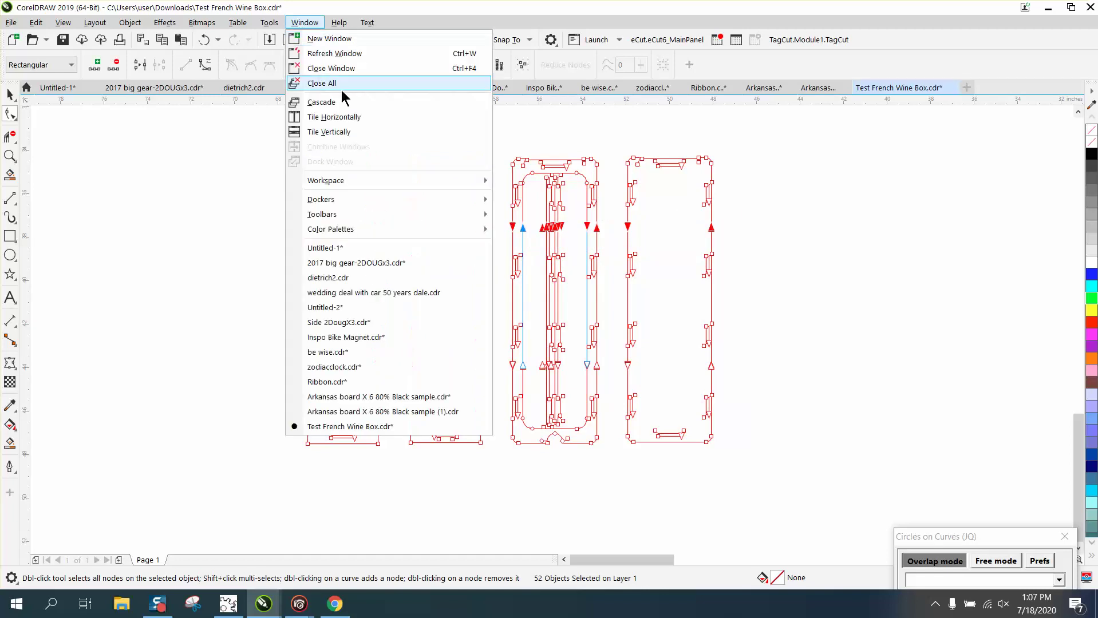
mouse_move(346, 196)
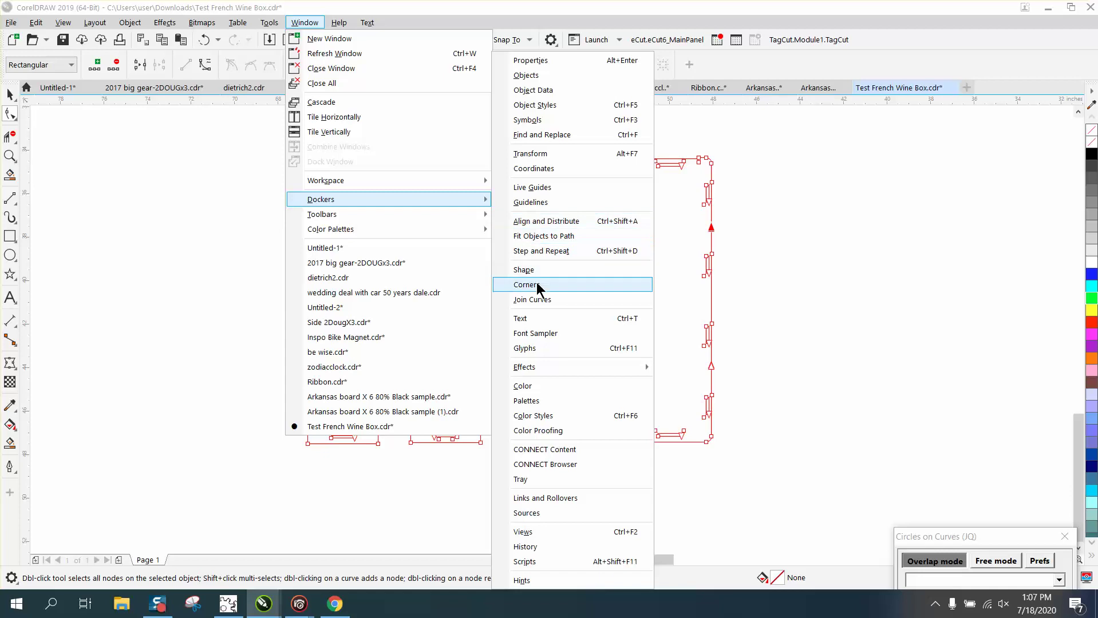
left_click(532, 300)
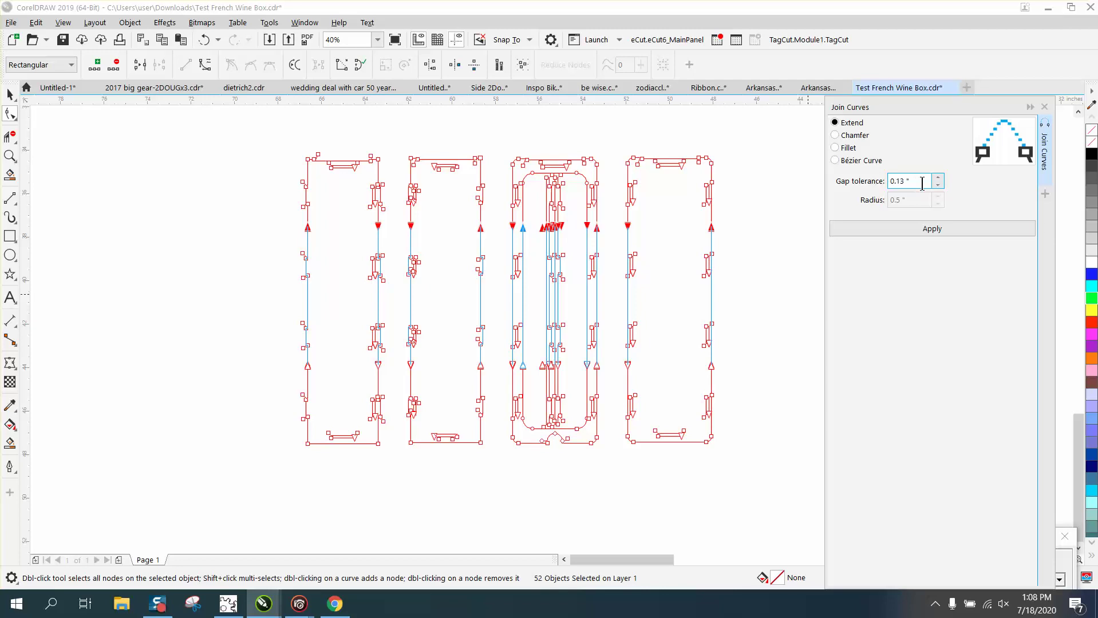
left_click(928, 229)
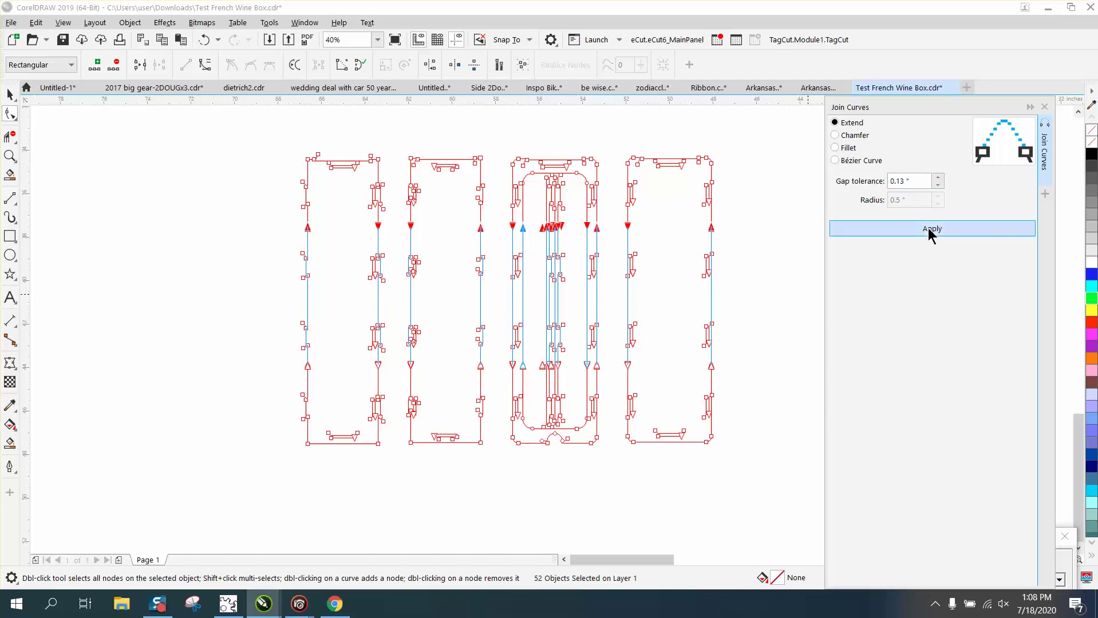
left_click_drag(294, 365, 740, 383)
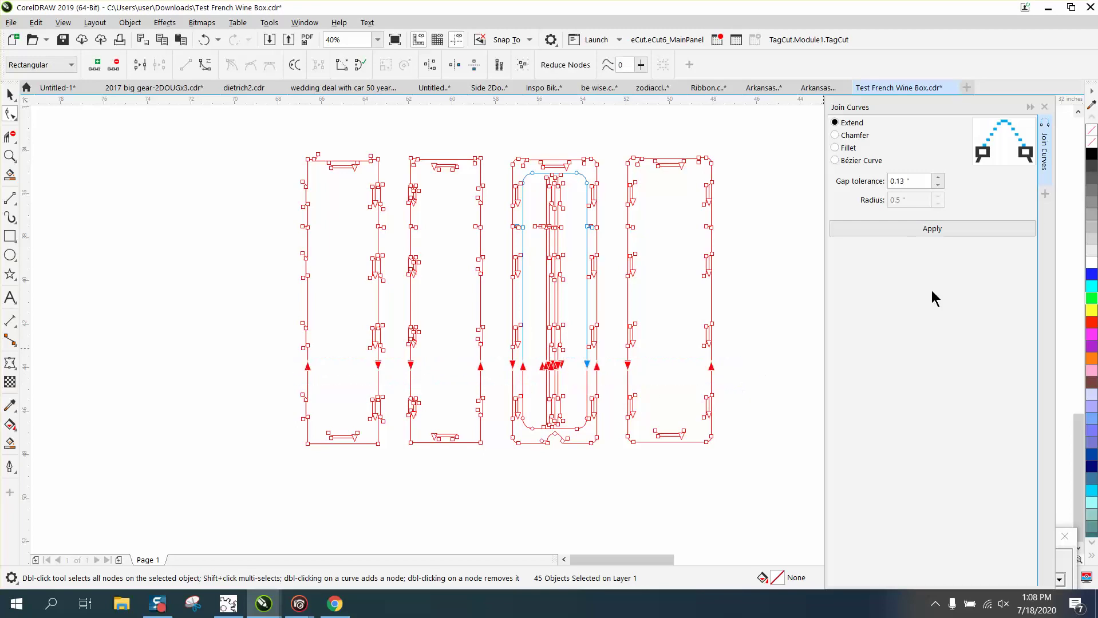
left_click(929, 232)
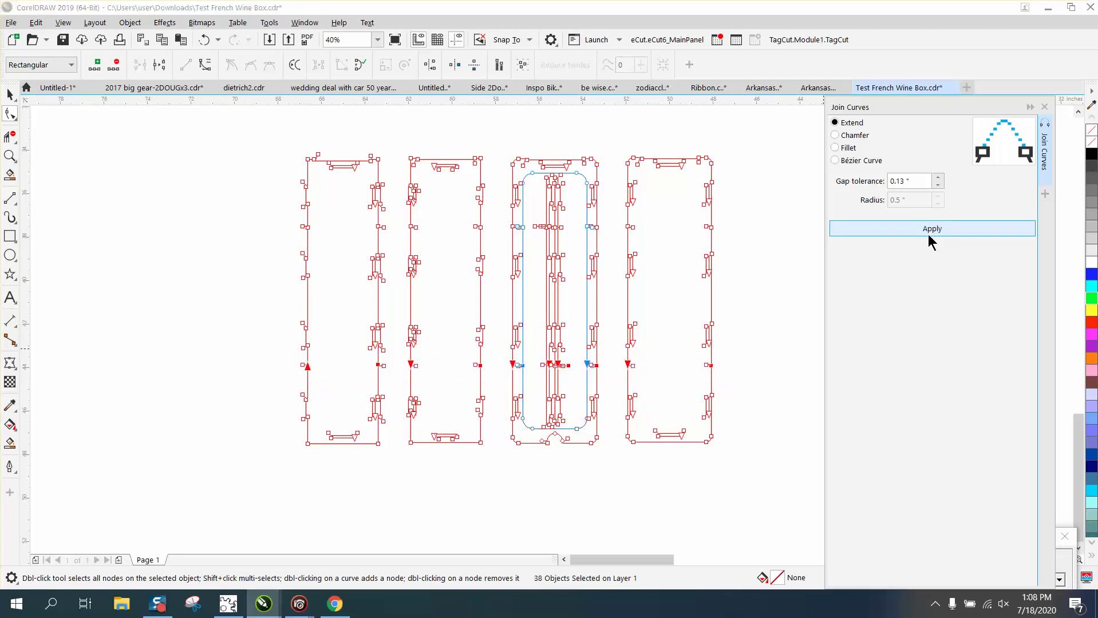
Step: Group the left panel's seven parts into a single object
left_click(1044, 107)
left_click(719, 237)
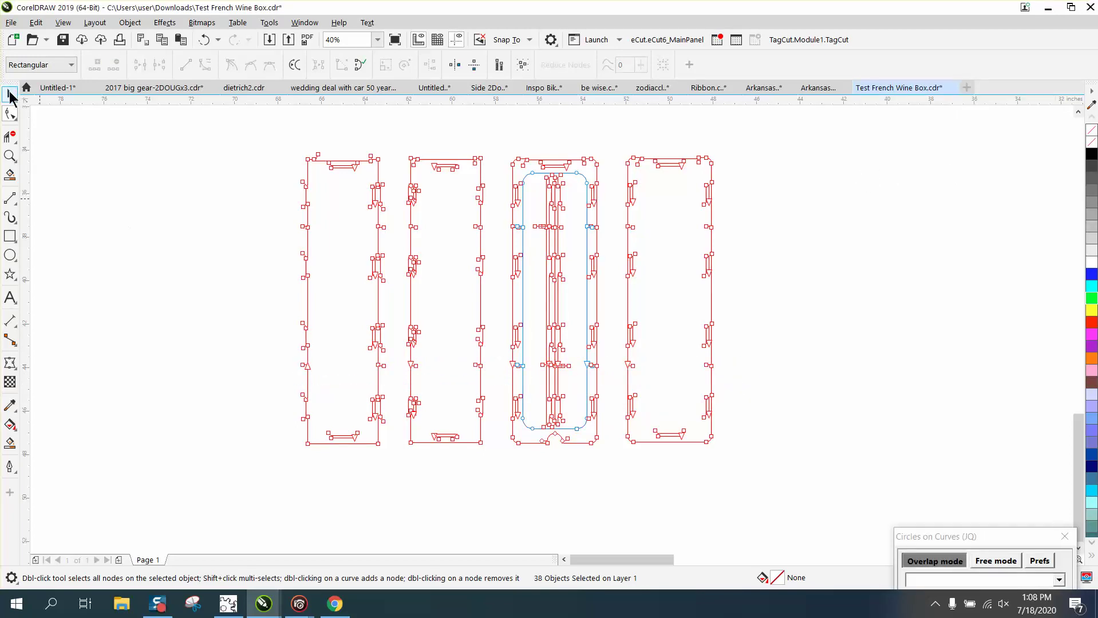
left_click(10, 94)
left_click(351, 162)
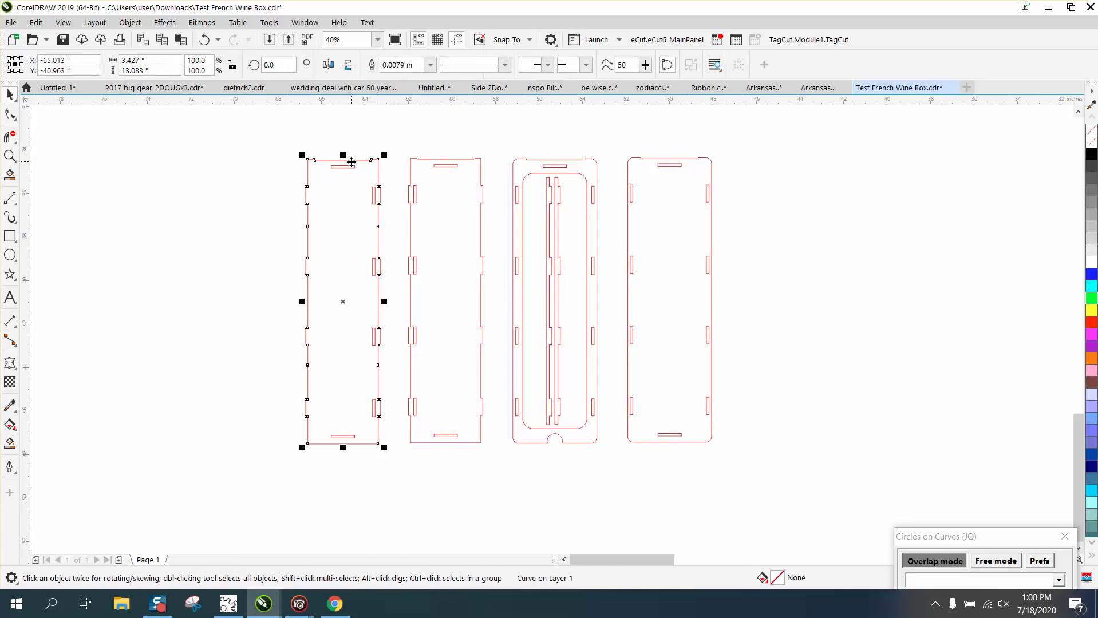
left_click_drag(293, 139, 292, 149)
left_click_drag(387, 407, 400, 459)
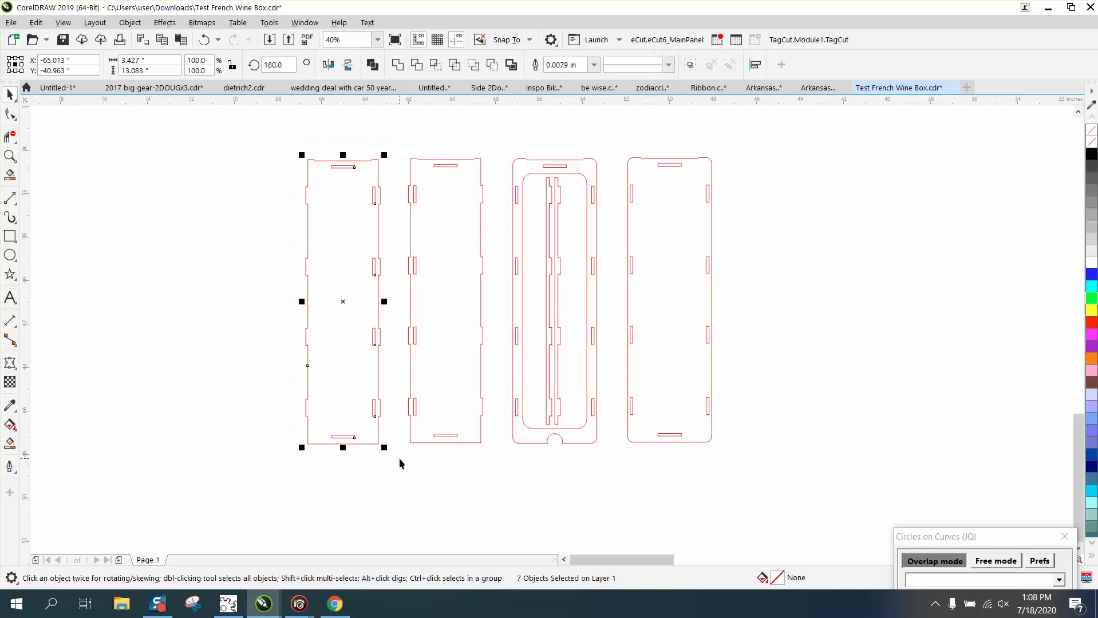
key("ctrl+g")
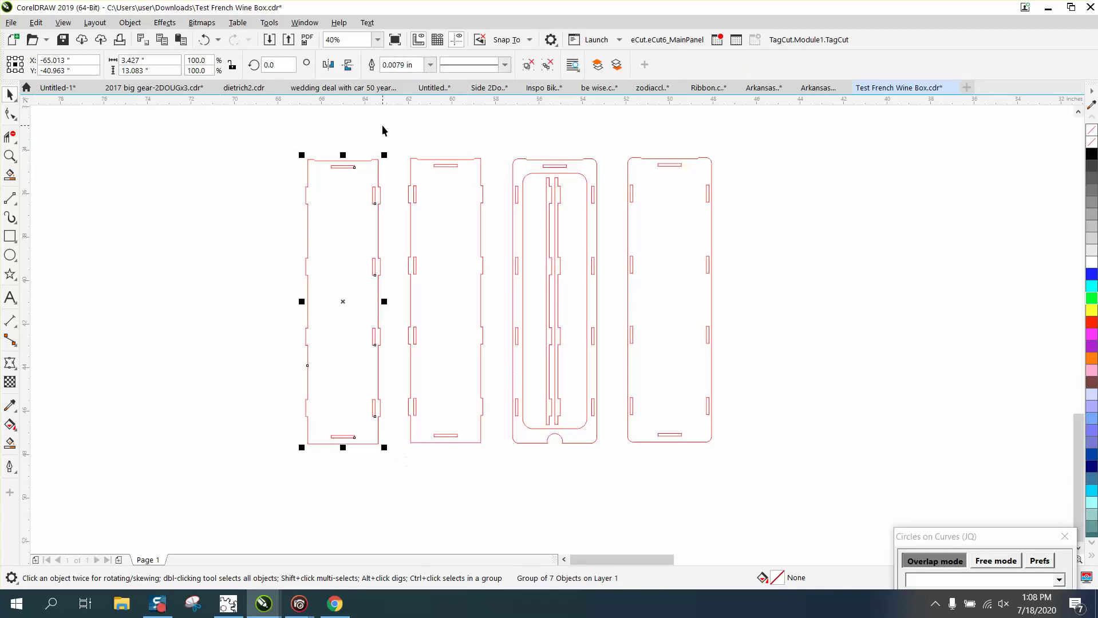
Step: Group the second and third panels' parts into one object each
left_click_drag(398, 142, 499, 487)
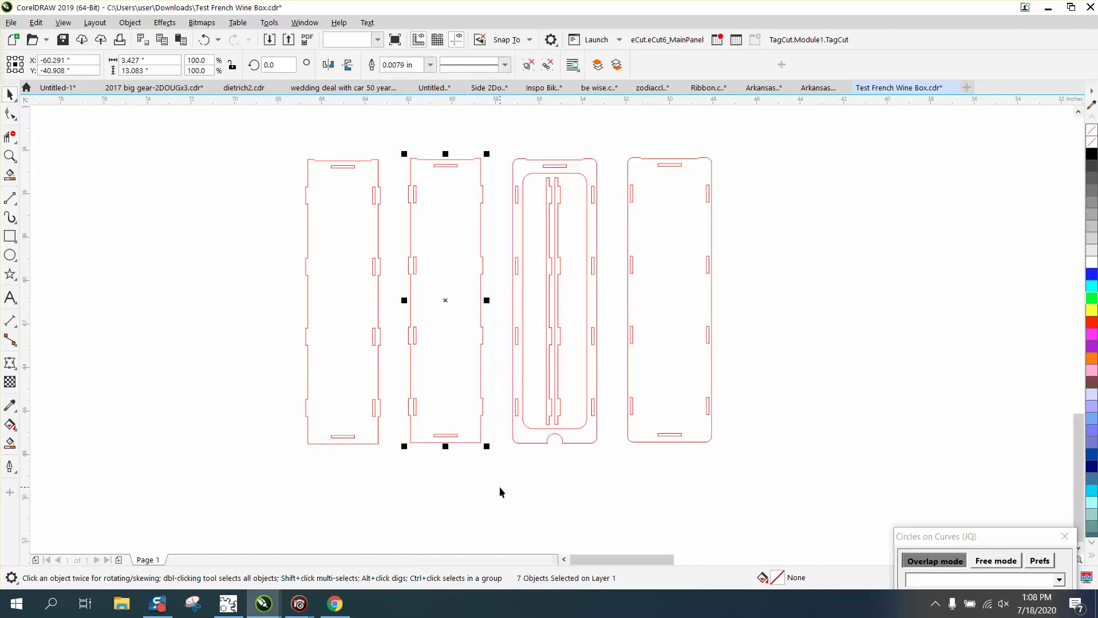
key("ctrl+g")
left_click_drag(495, 138, 541, 247)
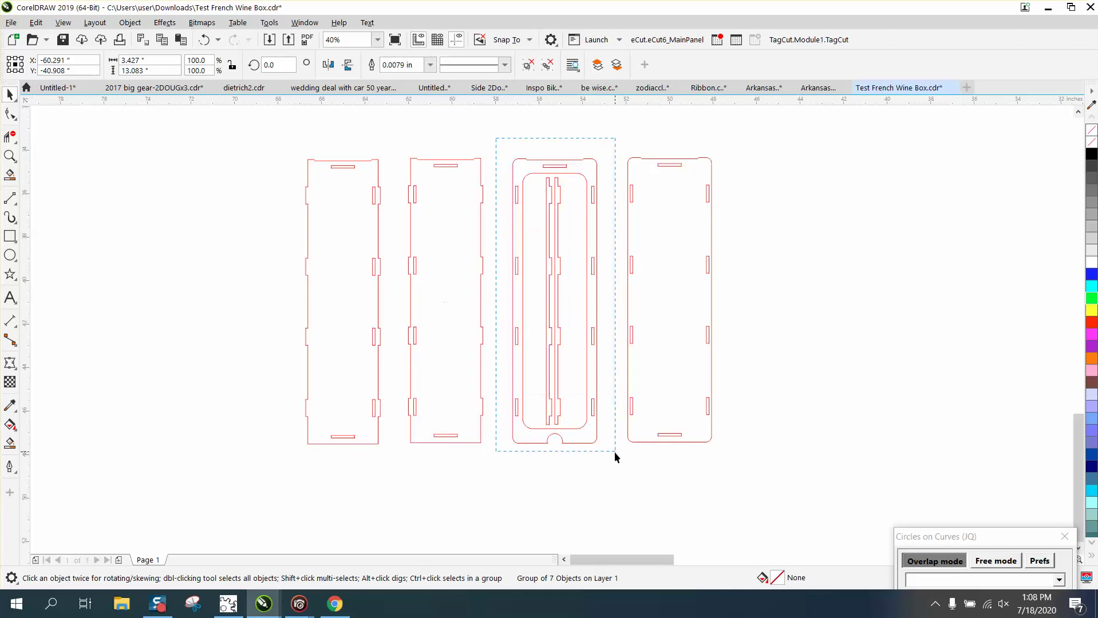
left_click_drag(614, 452, 615, 463)
key("ctrl+g")
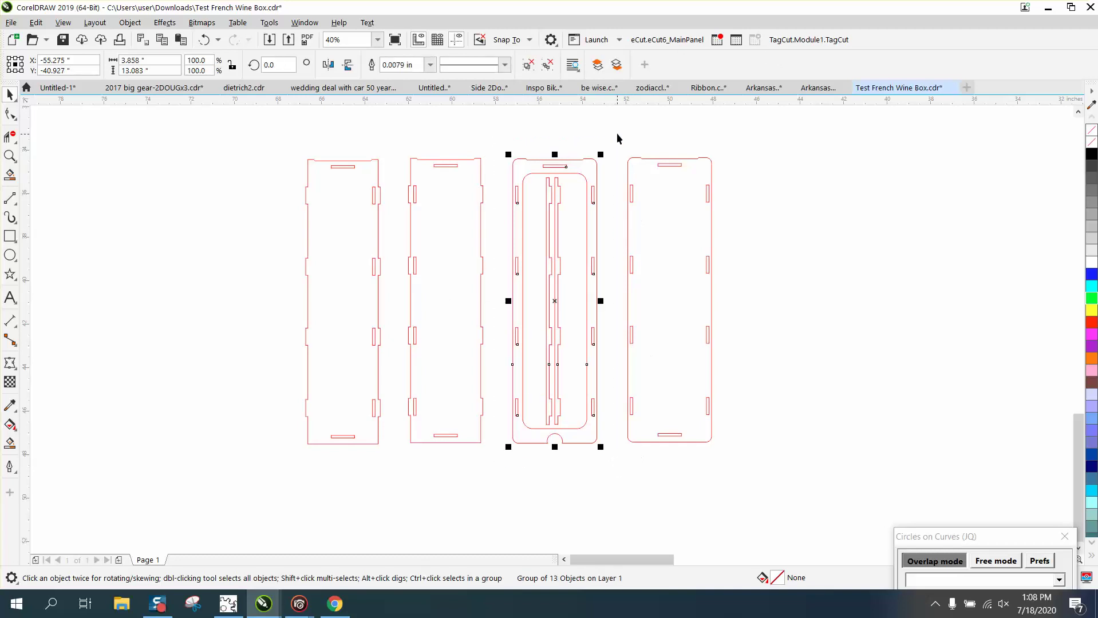
Step: Group the fourth panel's parts and nudge it back into the row of four
left_click_drag(618, 139, 764, 490)
key("ctrl+g")
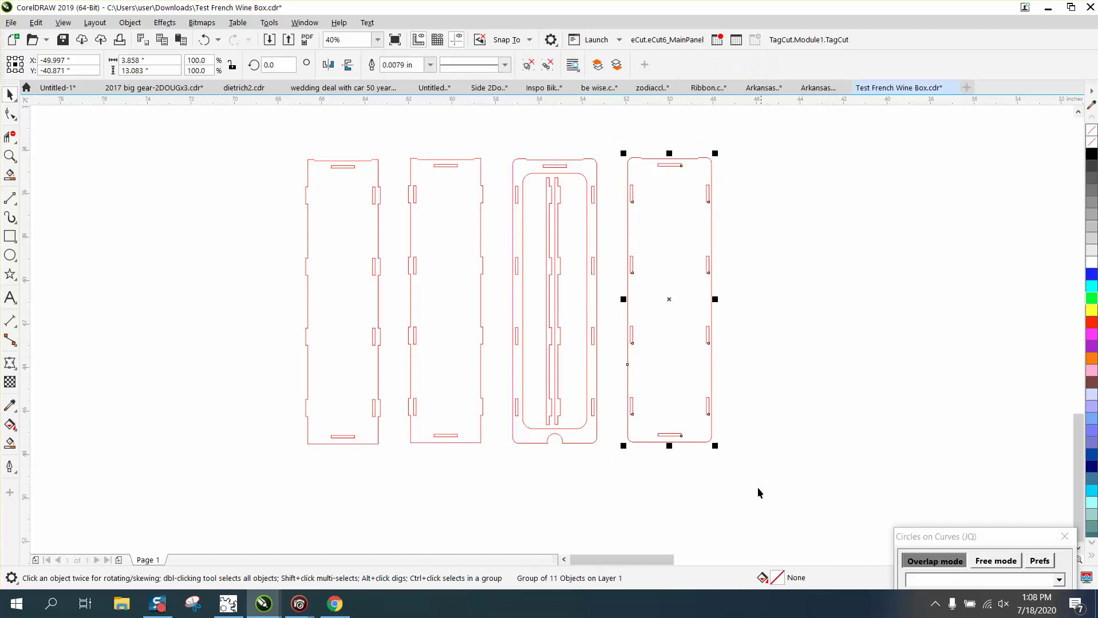
left_click(758, 383)
mouse_move(678, 295)
left_mouse_down()
mouse_move(790, 280)
mouse_move(665, 293)
mouse_move(285, 292)
mouse_move(736, 331)
mouse_move(681, 295)
mouse_move(681, 283)
left_mouse_up()
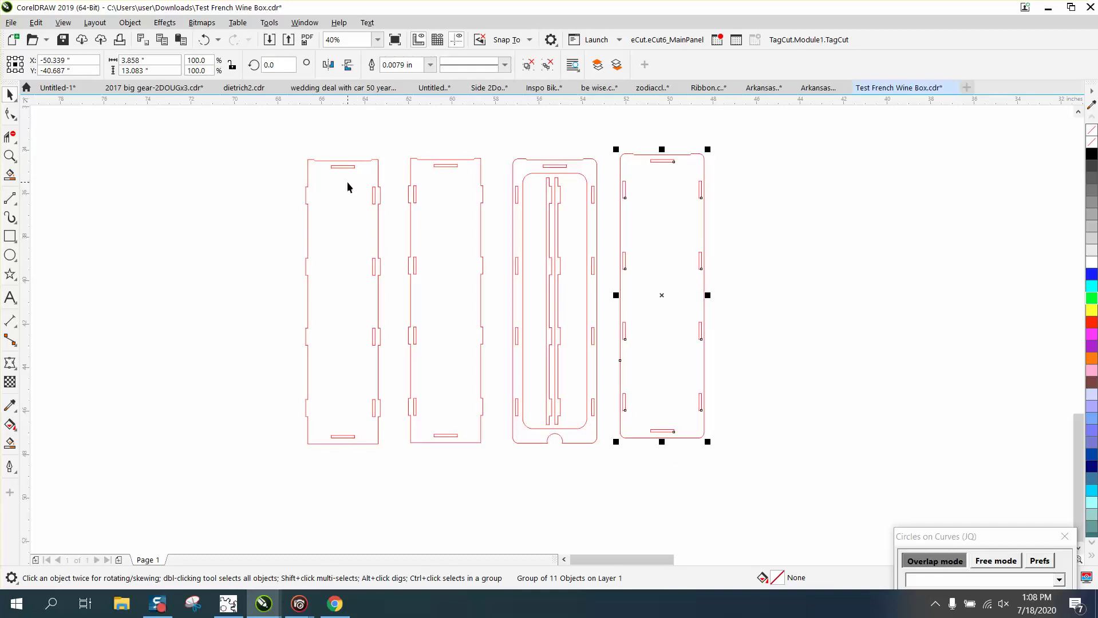
left_click(10, 156)
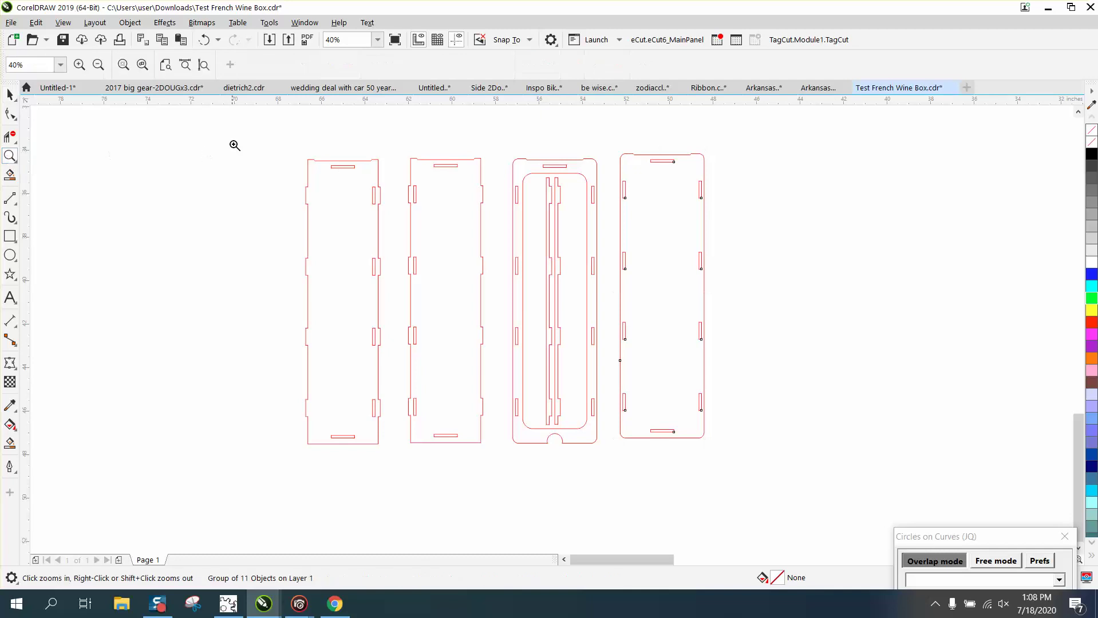
left_click_drag(243, 150, 592, 503)
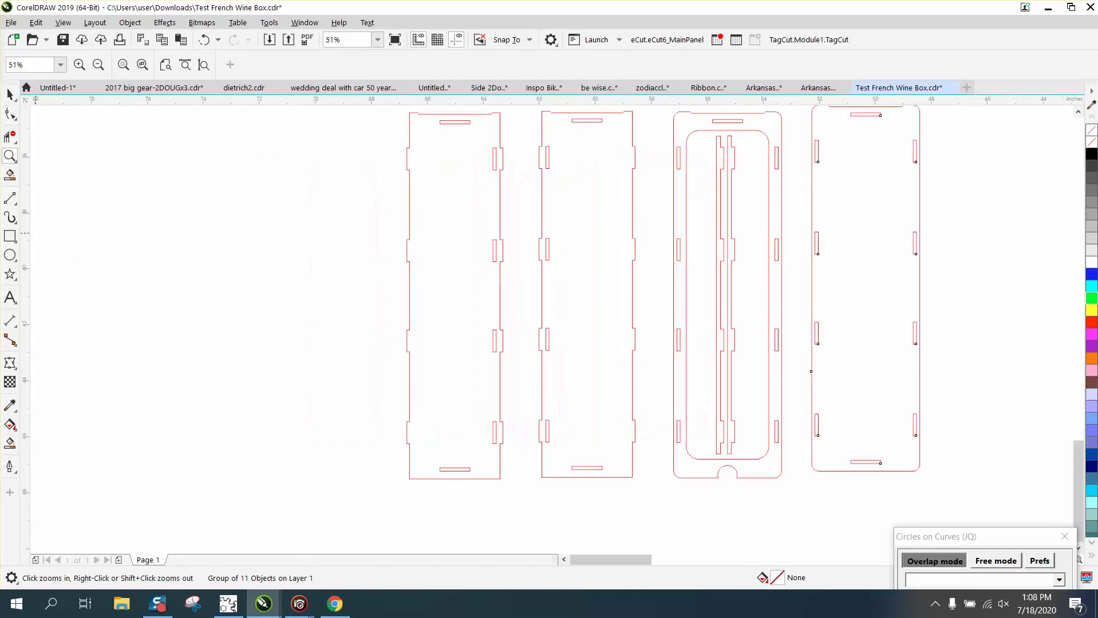
left_click(16, 204)
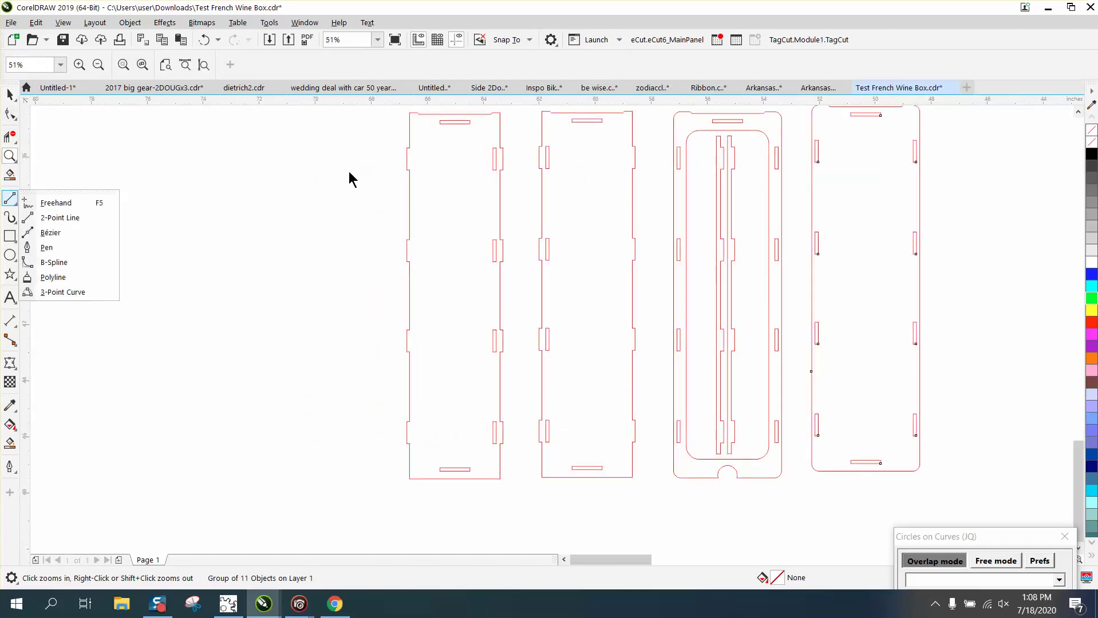
left_click(59, 217)
left_click_drag(434, 112, 433, 511)
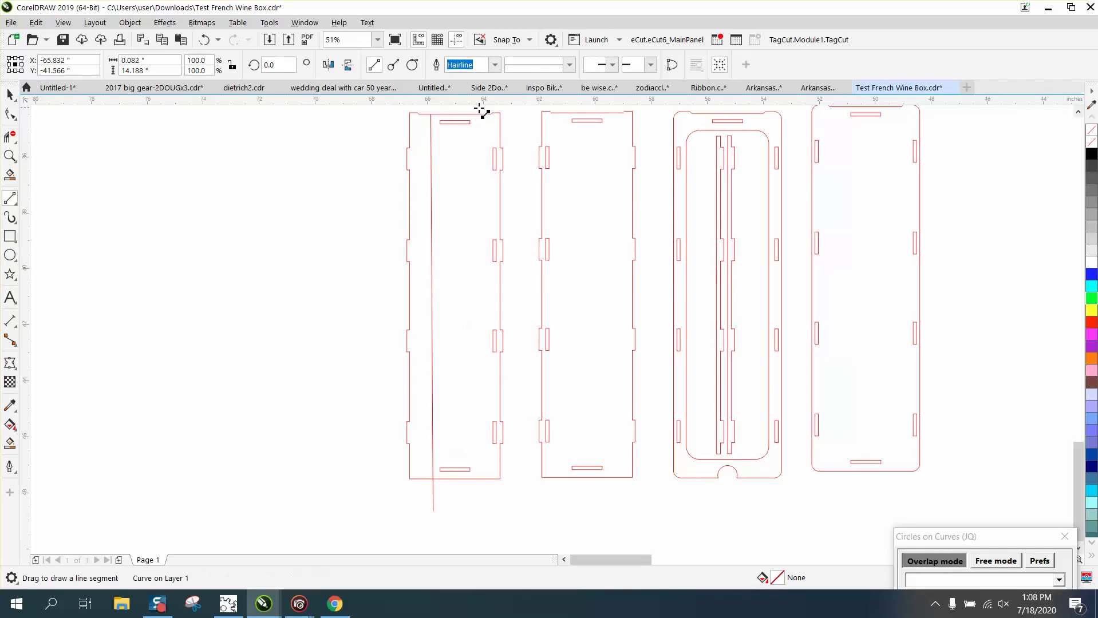
left_click_drag(481, 112, 484, 491)
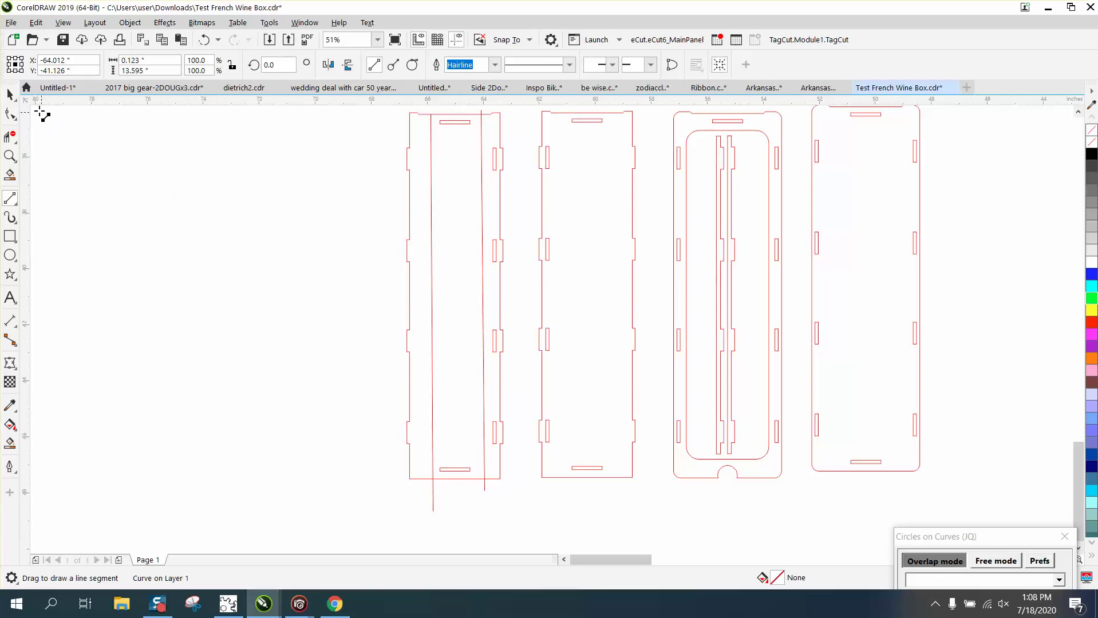
left_click(10, 95)
key("Delete")
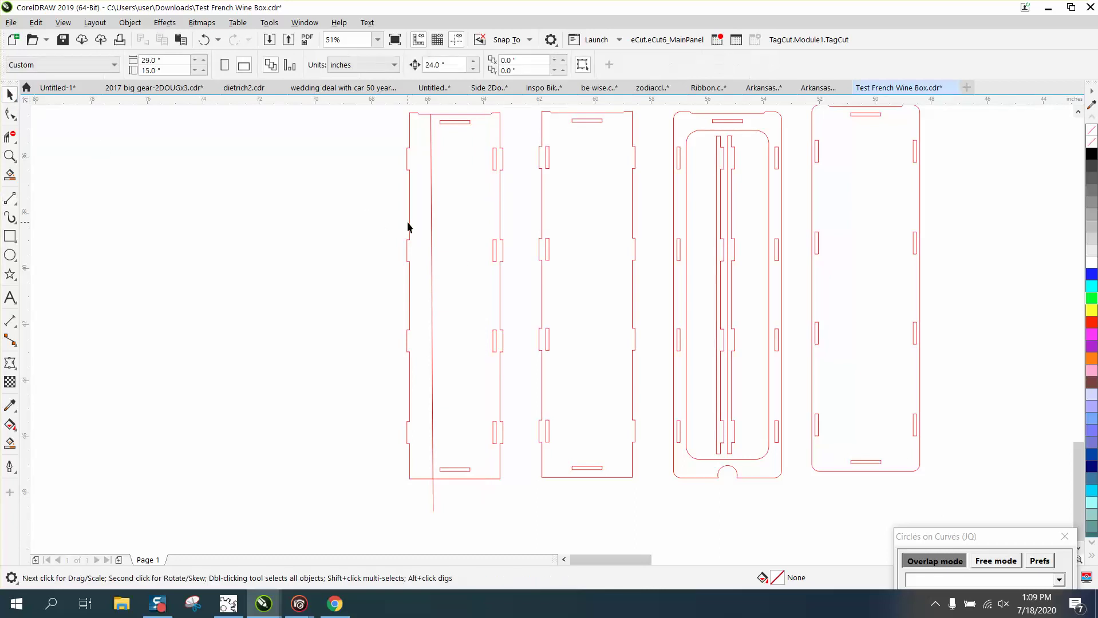
left_click(431, 226)
key("Delete")
scroll(354, 218, "down", 5)
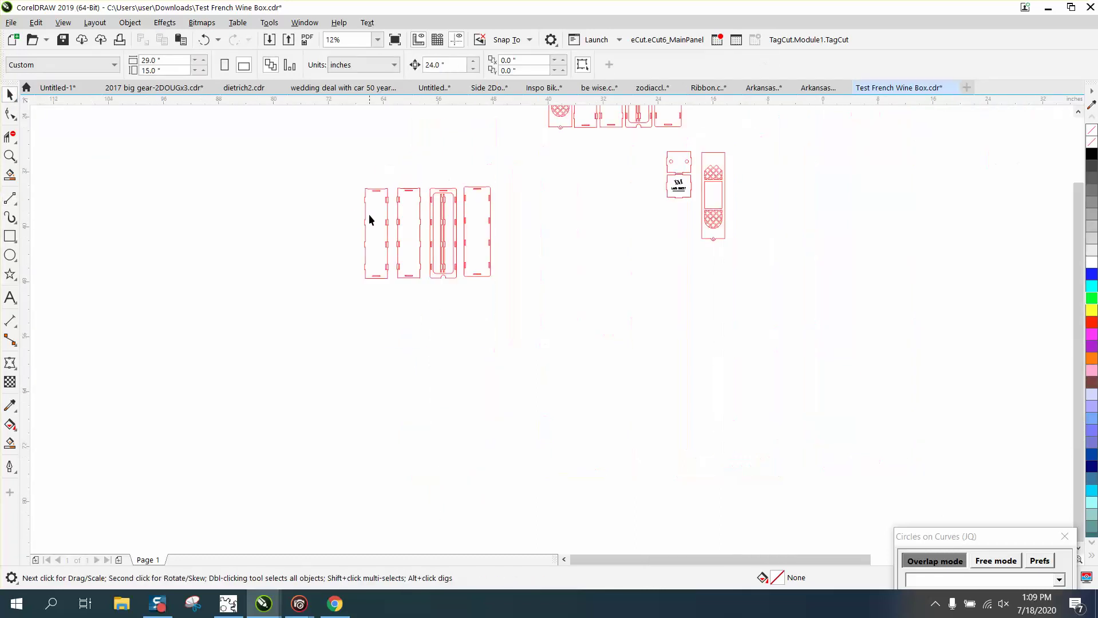
Step: Drag the panel groups, ending with the ribbed divider, into one left-hand vertical column
left_click(261, 205)
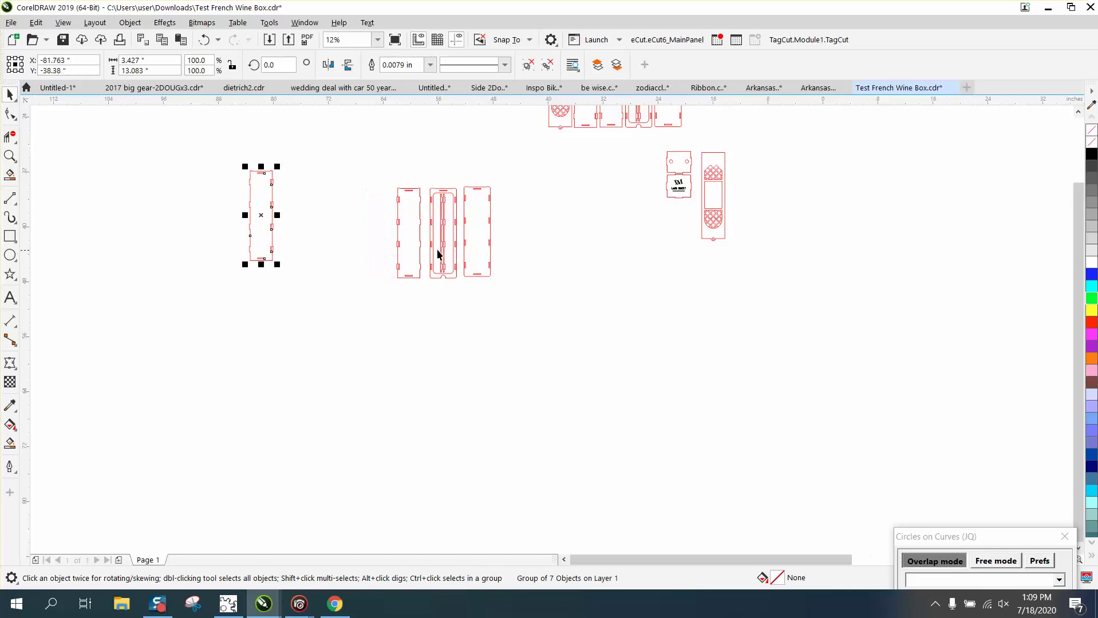
left_click_drag(268, 228, 271, 325)
left_click_drag(446, 265, 267, 441)
left_click(328, 421)
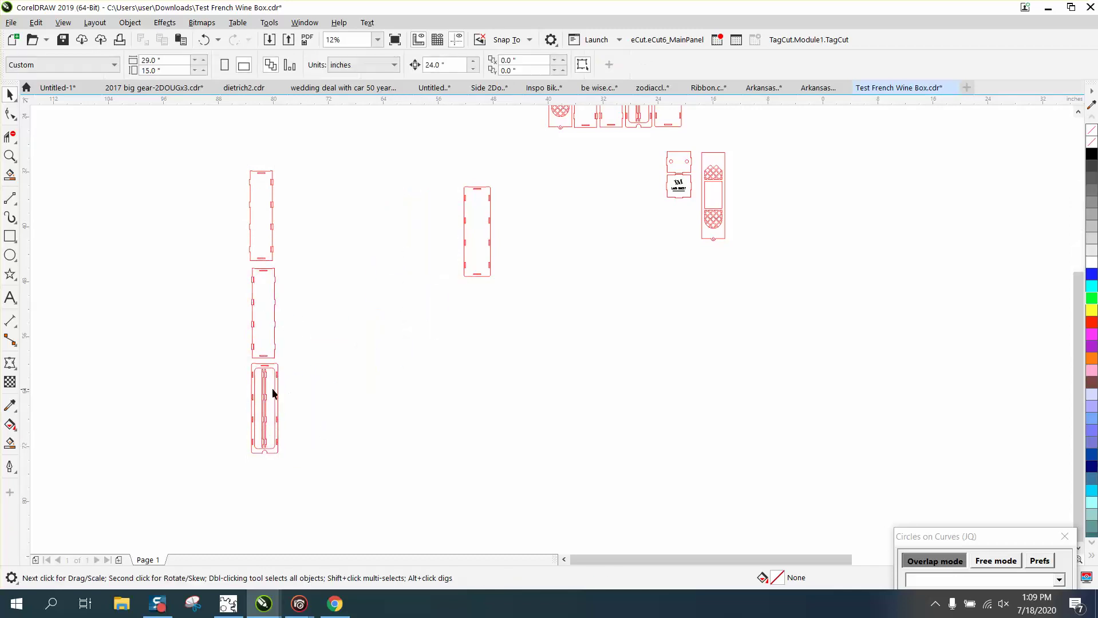
left_click(264, 393)
left_click_drag(485, 257, 277, 525)
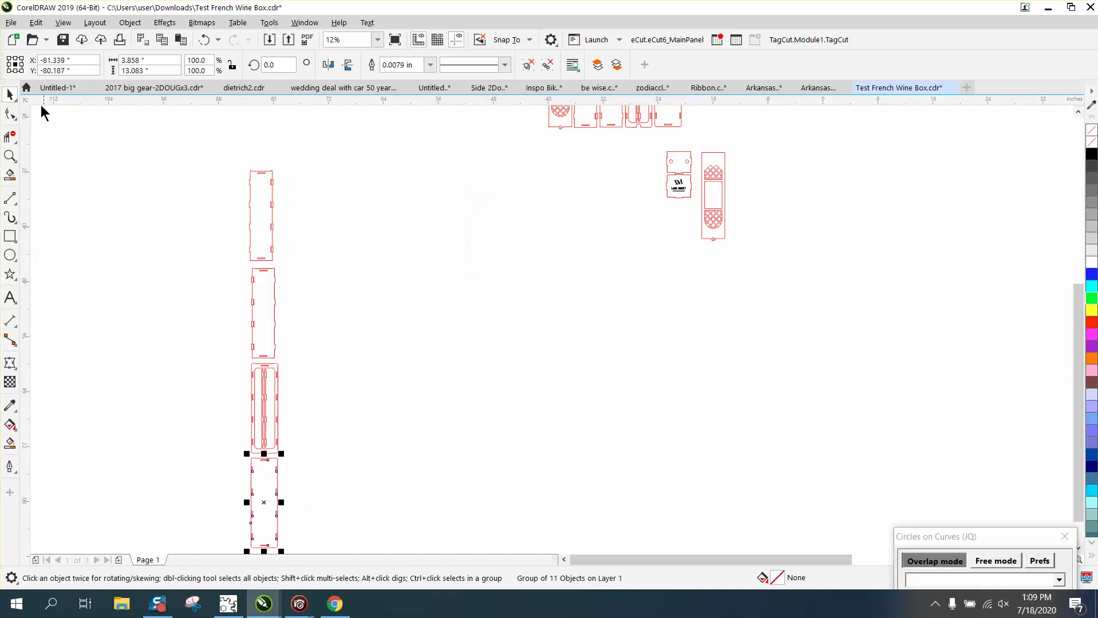
Step: Select all four stacked panels, centre-align them with C, and zoom onto a joint
scroll(59, 158, "down", 1)
left_click(10, 156)
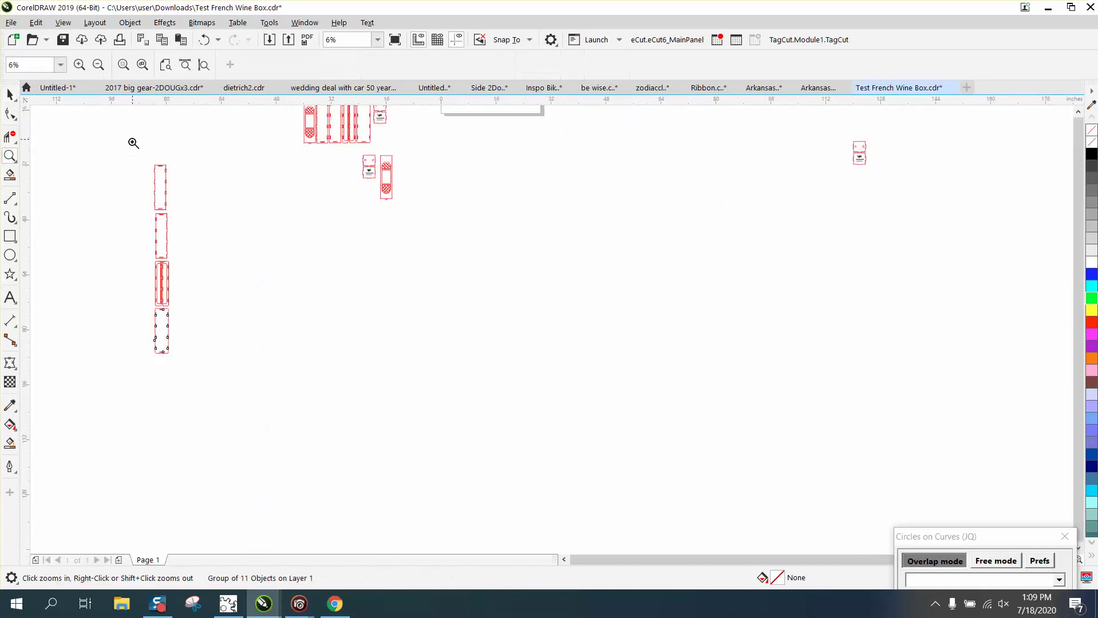
left_click_drag(132, 139, 358, 425)
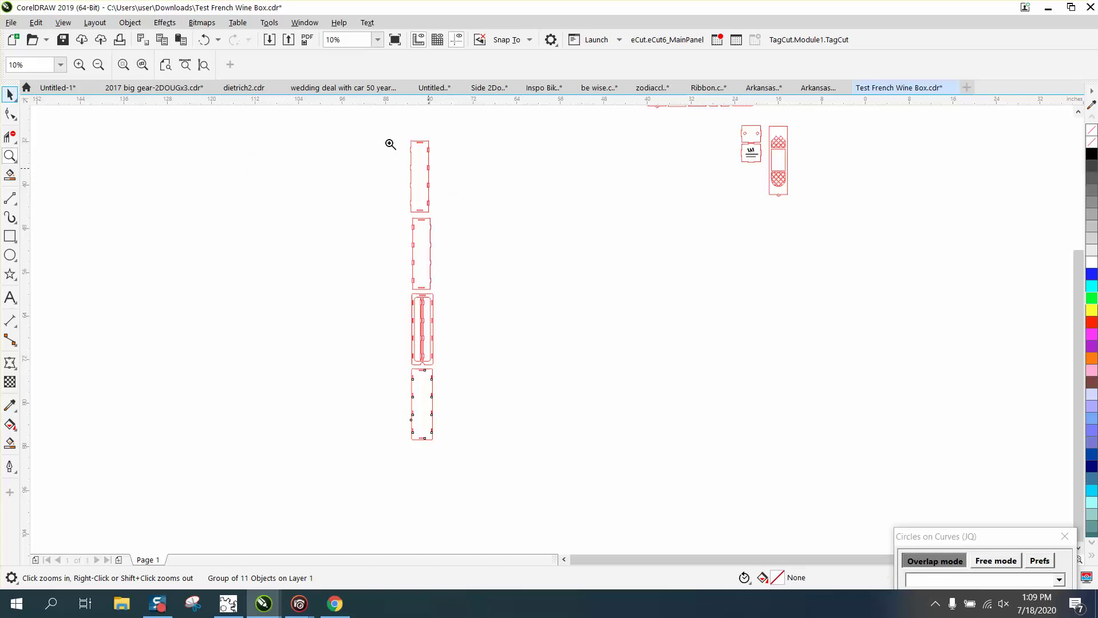
left_click(8, 91)
left_click(45, 101)
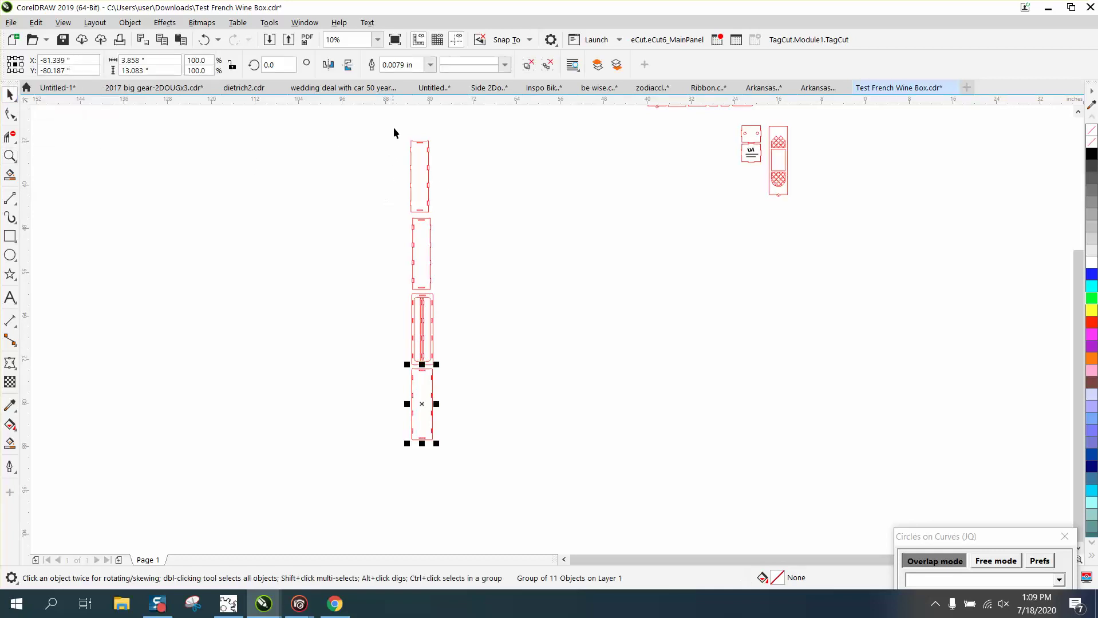
left_click_drag(394, 133, 521, 474)
key("c")
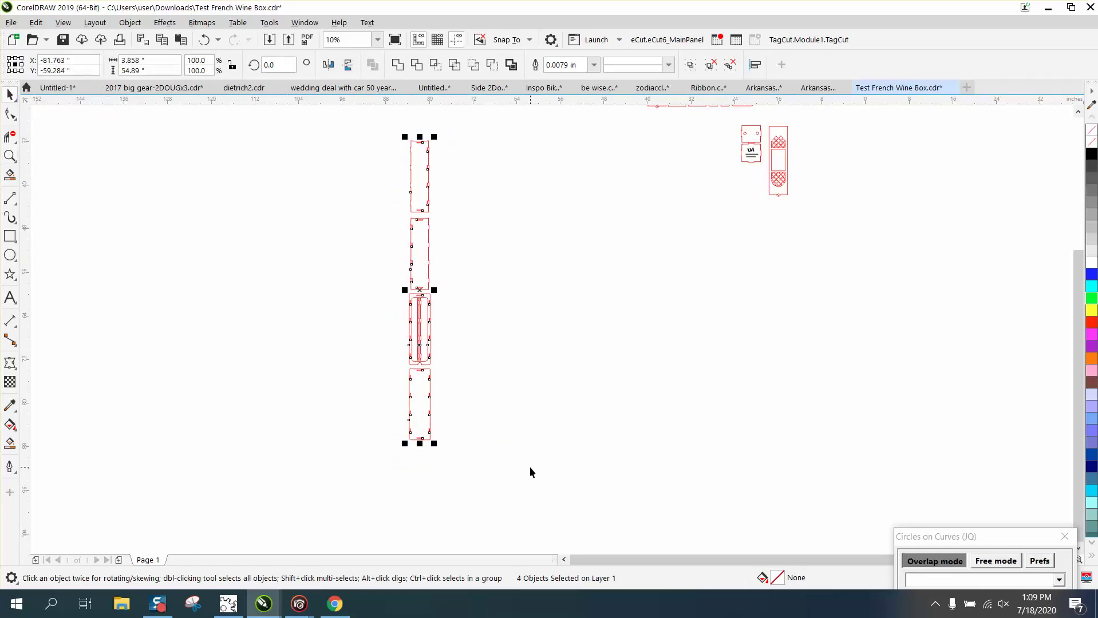
left_click(9, 156)
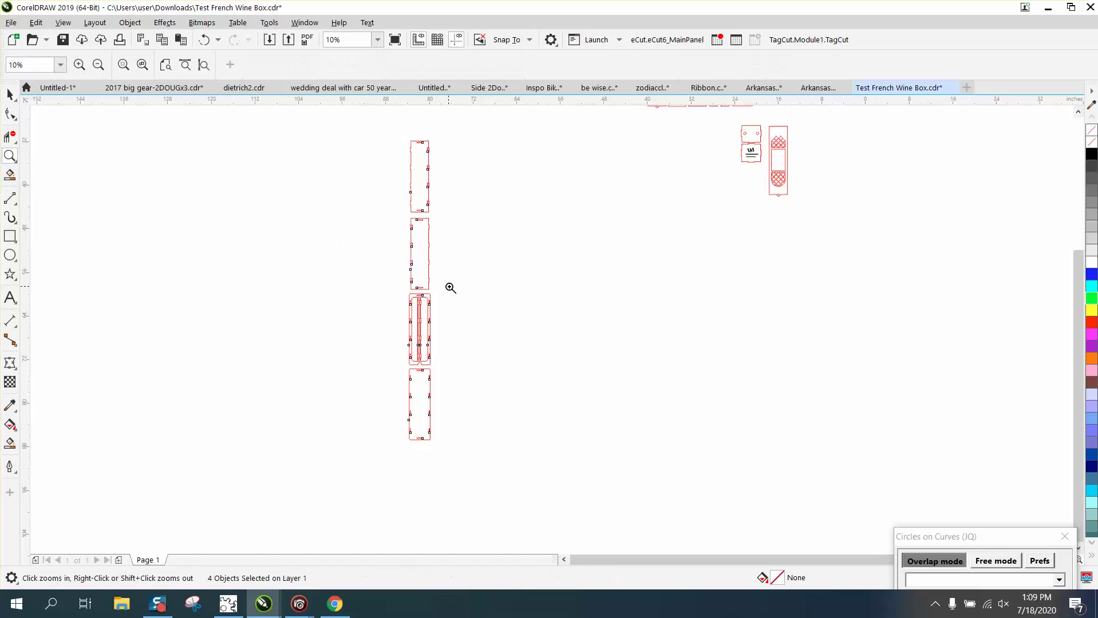
left_click_drag(404, 285, 467, 309)
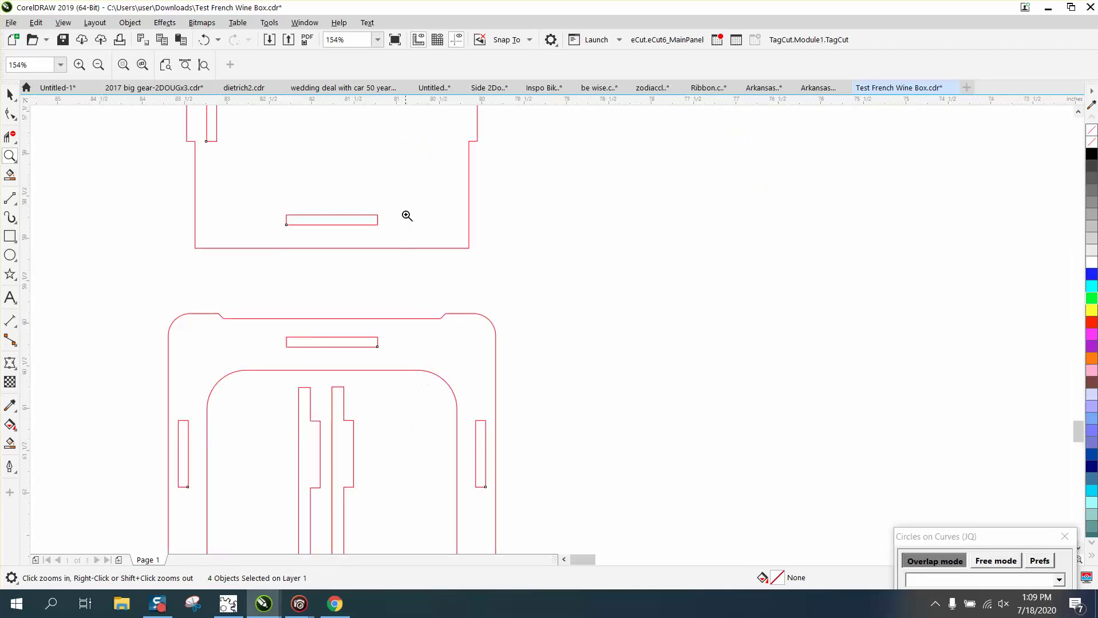
scroll(407, 216, "down", 5)
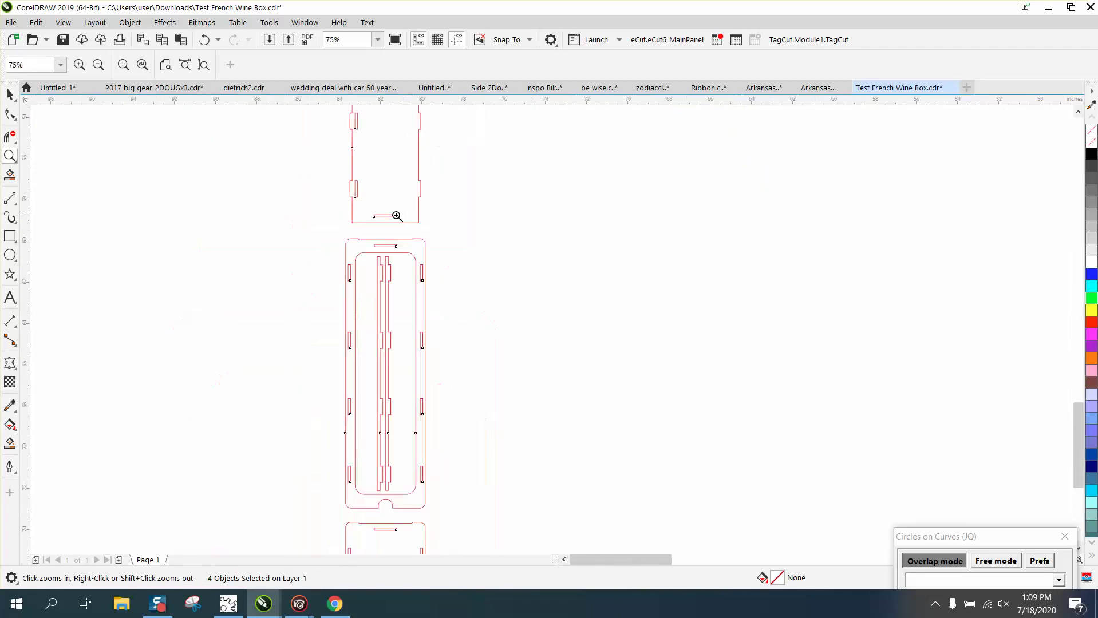
scroll(394, 215, "down", 3)
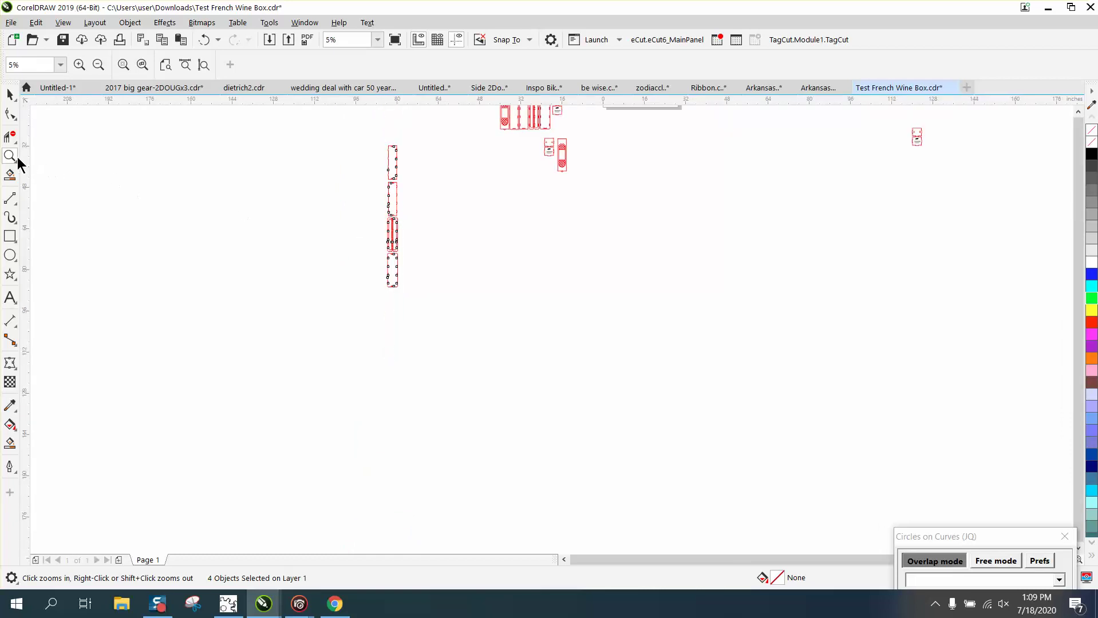
left_click_drag(366, 135, 420, 196)
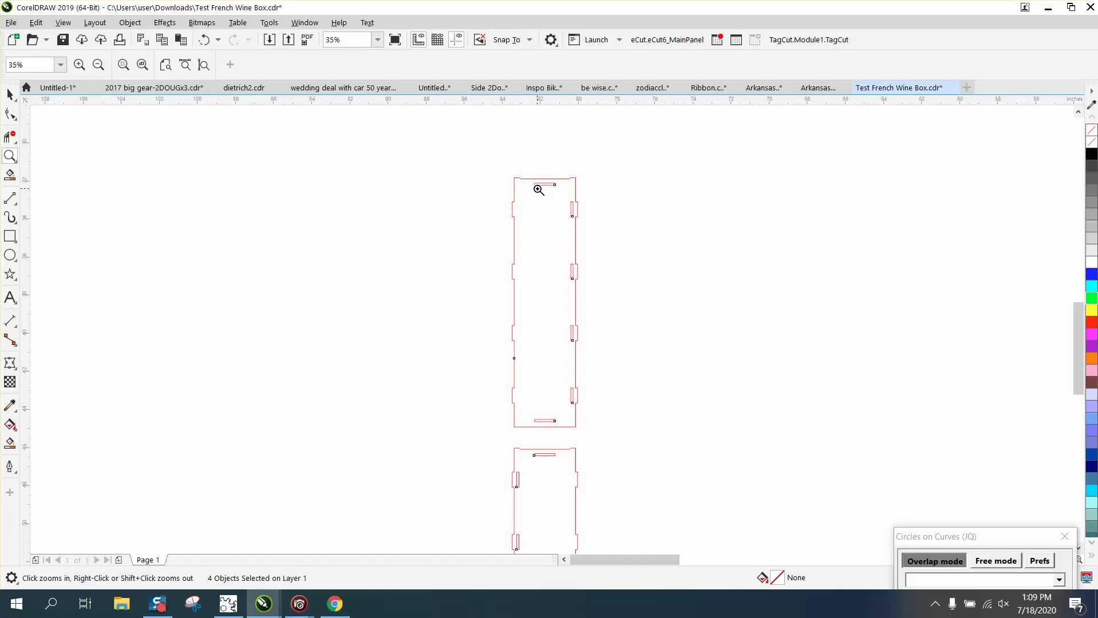
right_click(412, 171)
right_click(370, 171)
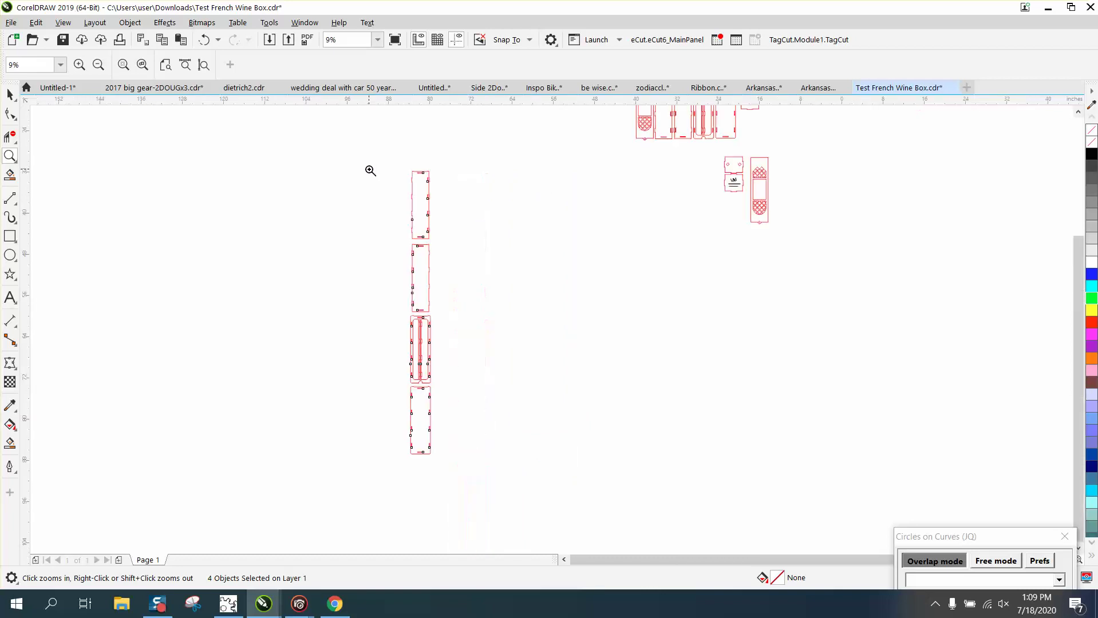
Step: Move the lattice end panel group left, beside the stacked column of four panels
left_click(10, 94)
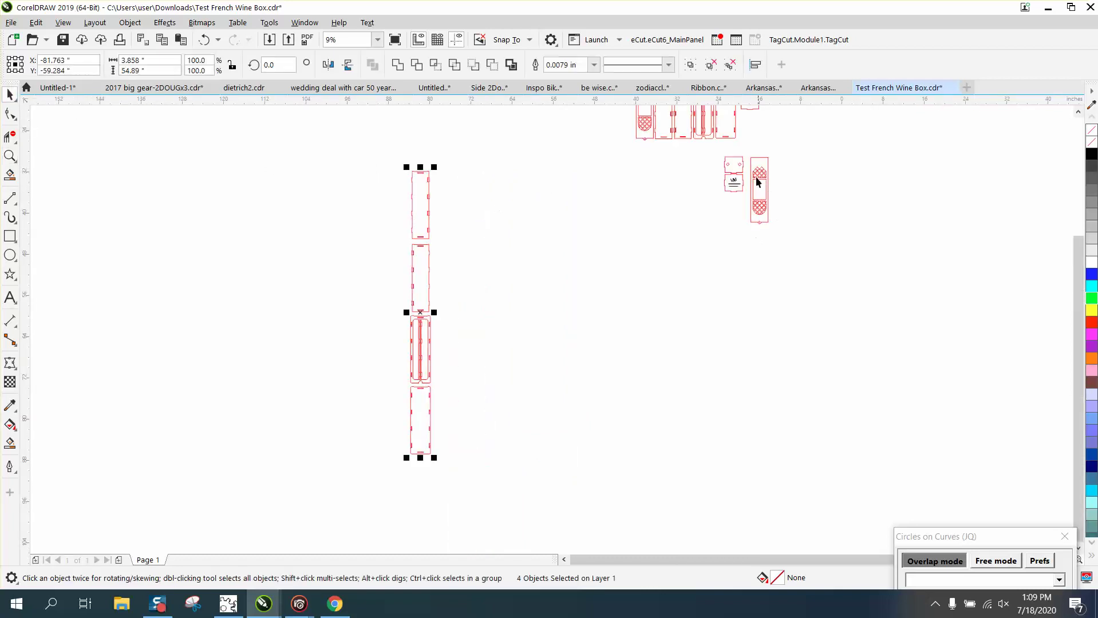
left_click_drag(748, 149, 748, 173)
left_click_drag(774, 232, 773, 232)
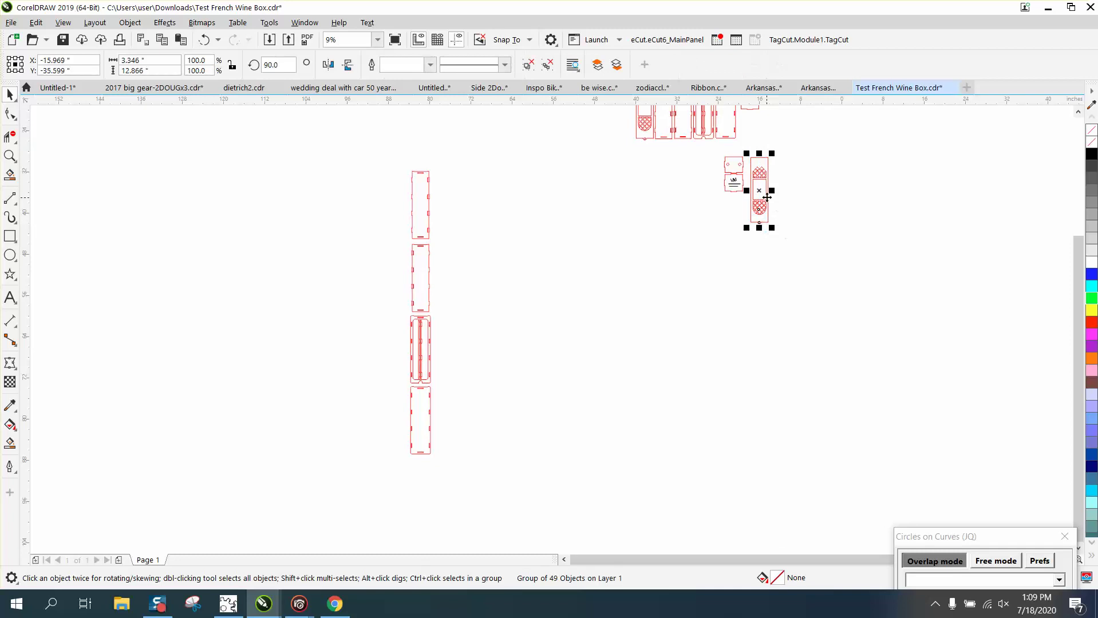
left_click_drag(750, 184, 583, 291)
left_click(9, 156)
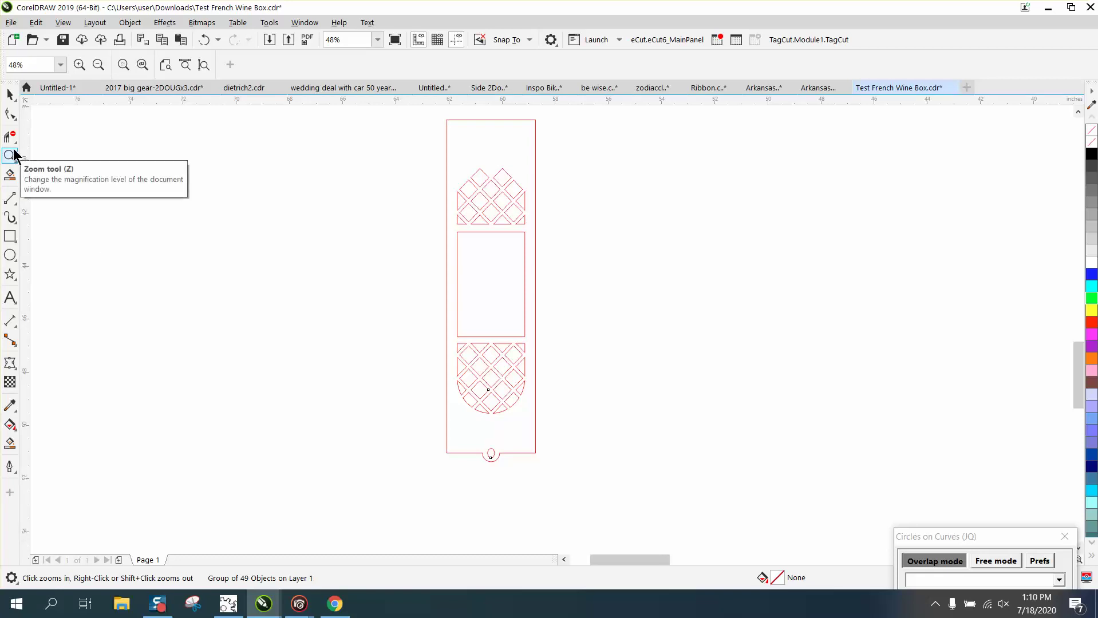
Step: Ungroup the tall lattice-window panel via Object > Group > Ungroup into 49 pieces
left_click(10, 95)
left_click(130, 22)
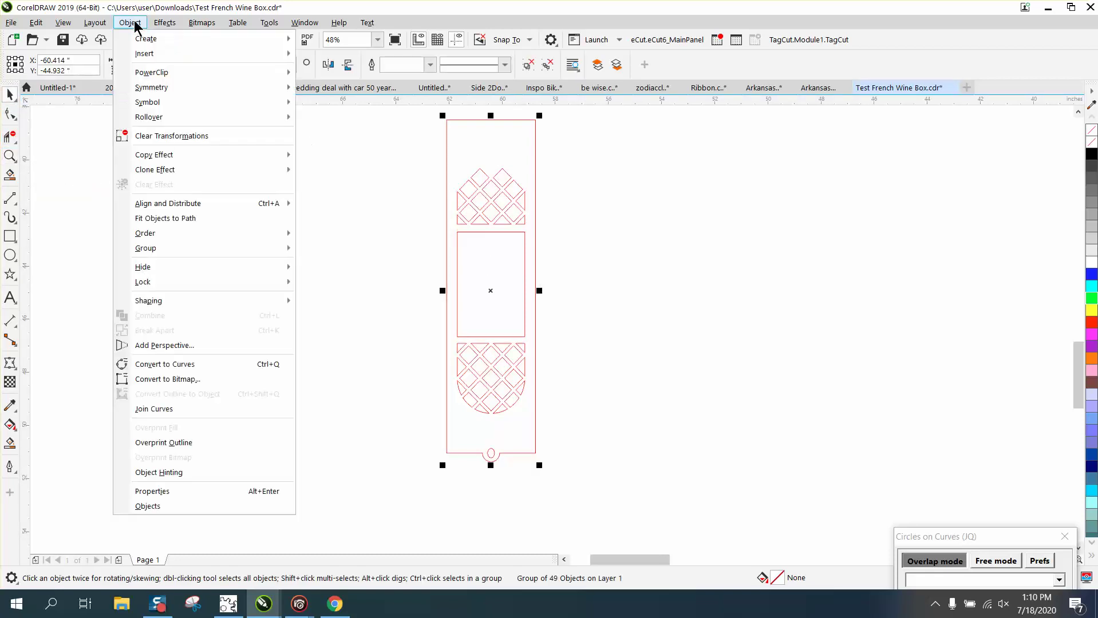
left_click(196, 379)
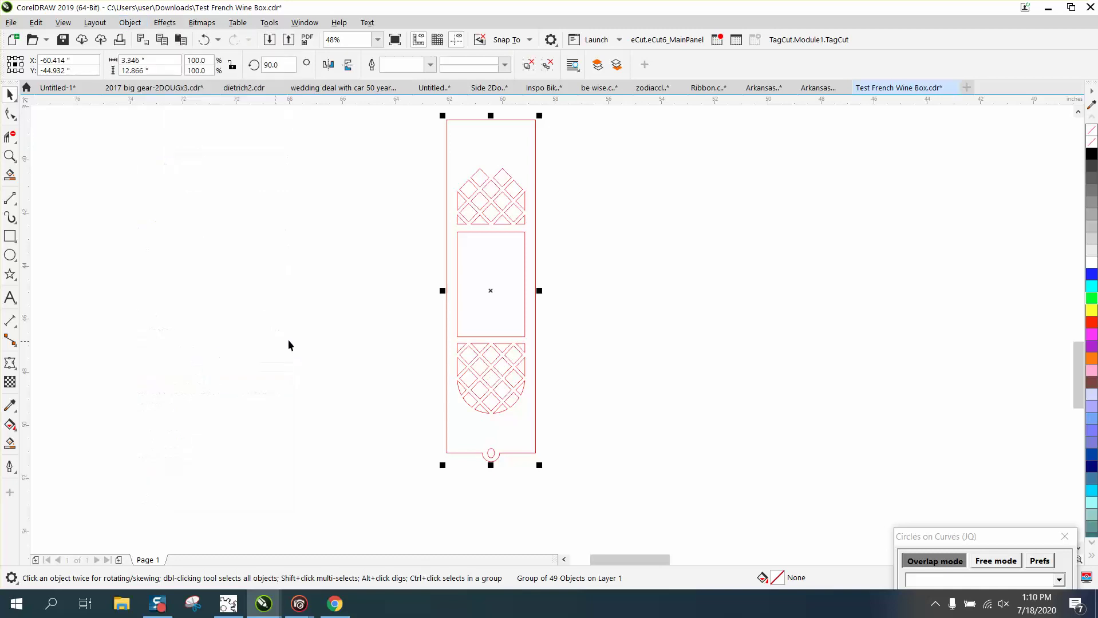
left_click(10, 114)
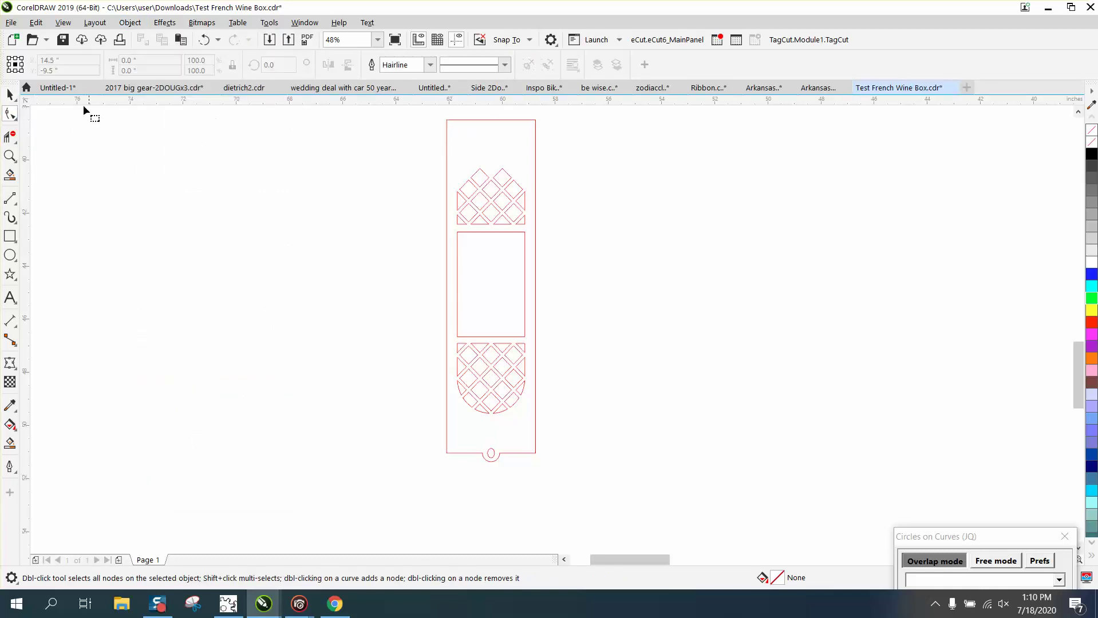
left_click(13, 112)
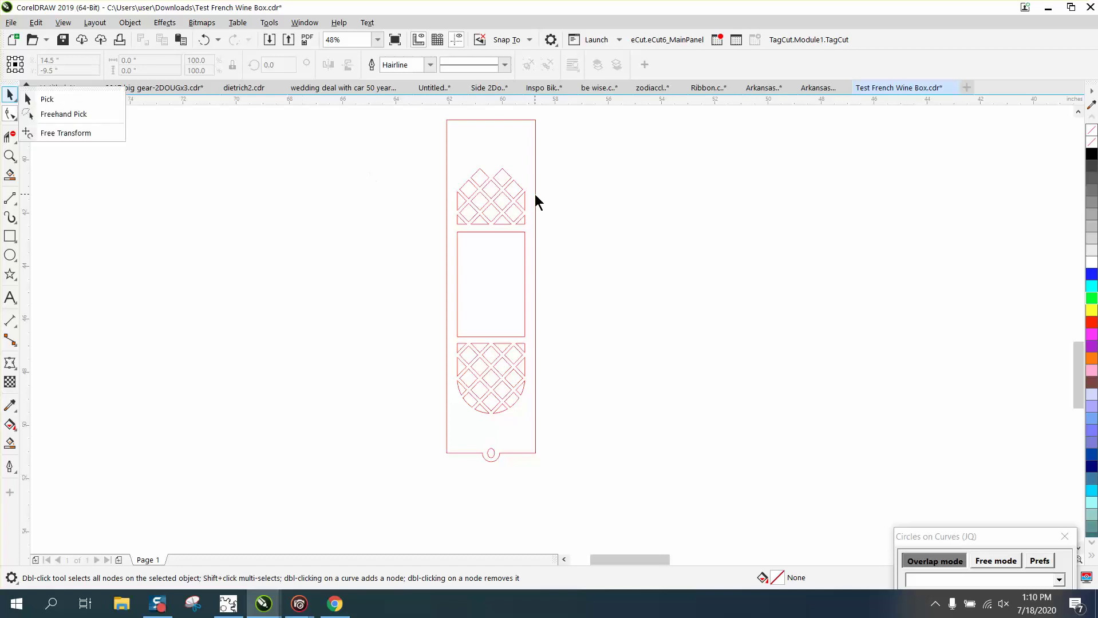
left_click(10, 94)
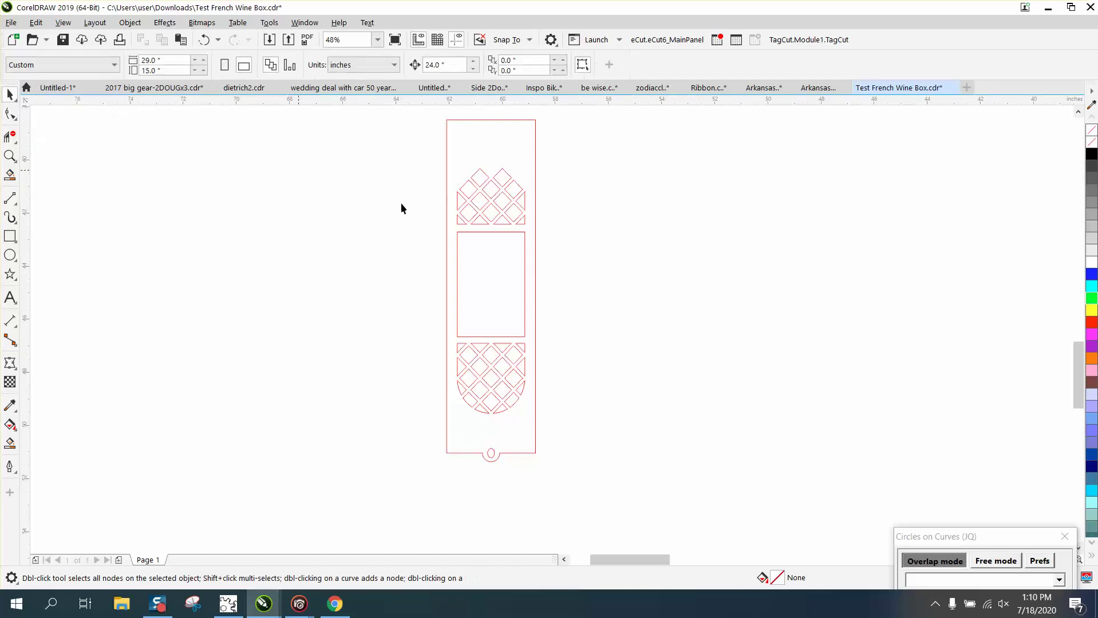
left_click(497, 221)
left_click(130, 22)
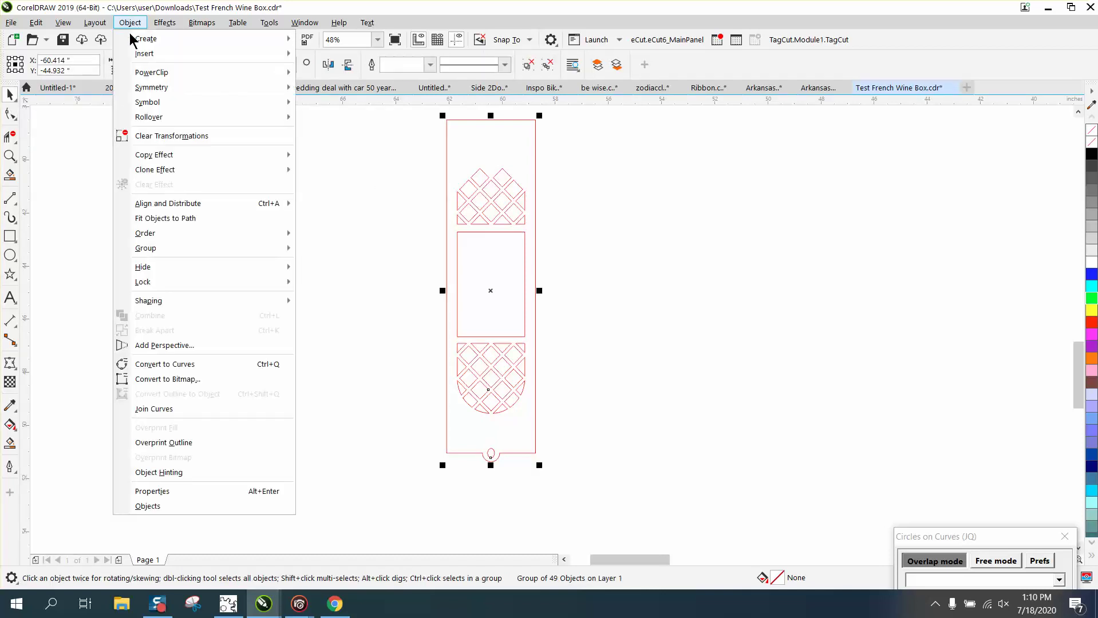
mouse_move(162, 252)
left_click(349, 267)
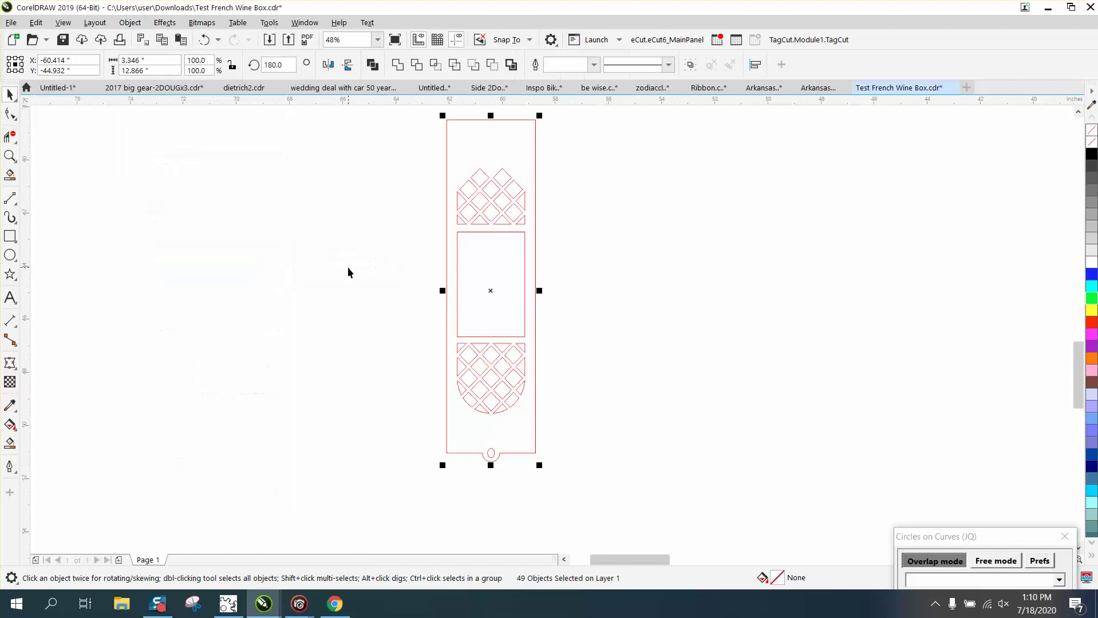
left_click(11, 115)
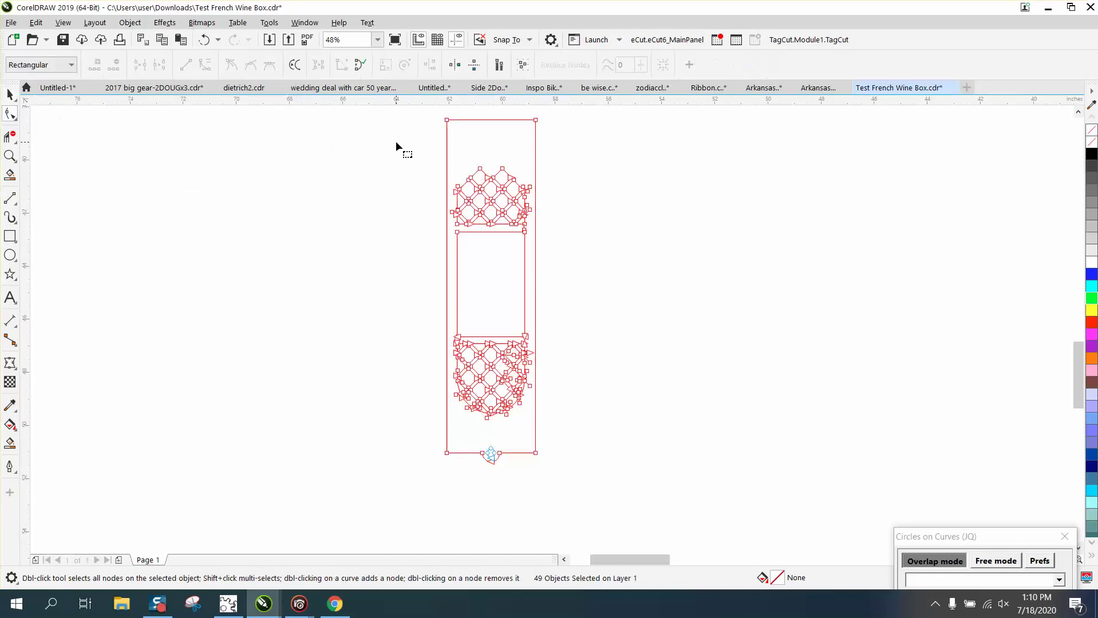
Step: Change the nudge distance from 24.0" to 0.065"
left_click(8, 96)
left_click(410, 112)
left_click(441, 64)
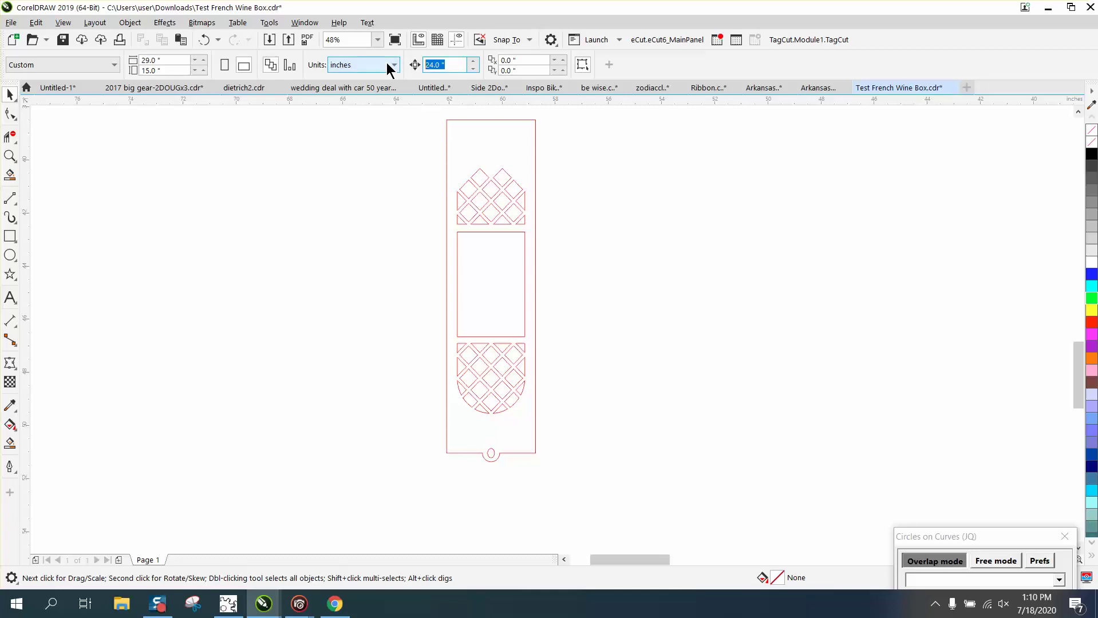
key("BackSpace")
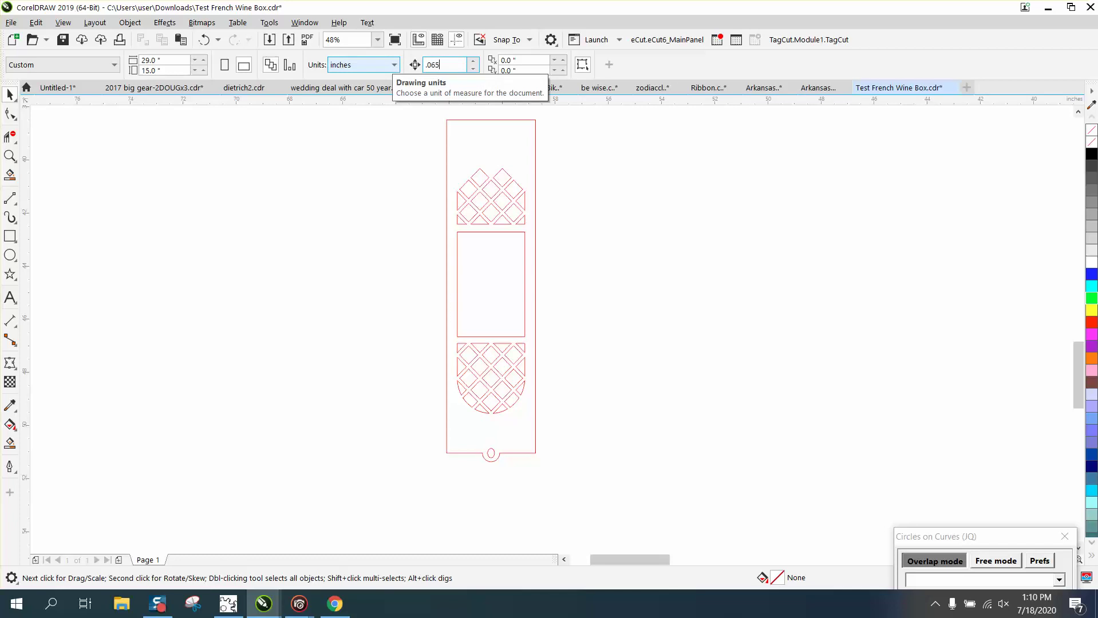
key("Return")
Step: Nudge the outer outline's top nodes up and bottom nodes down by 0.065"
left_click(11, 115)
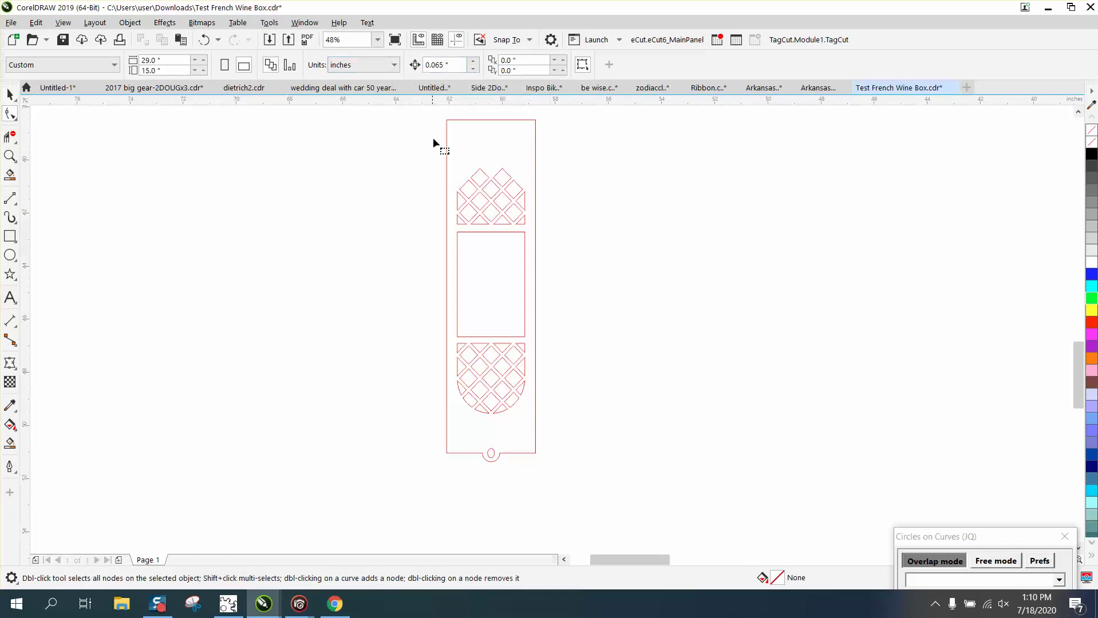
left_click(446, 121)
left_click_drag(582, 136, 583, 136)
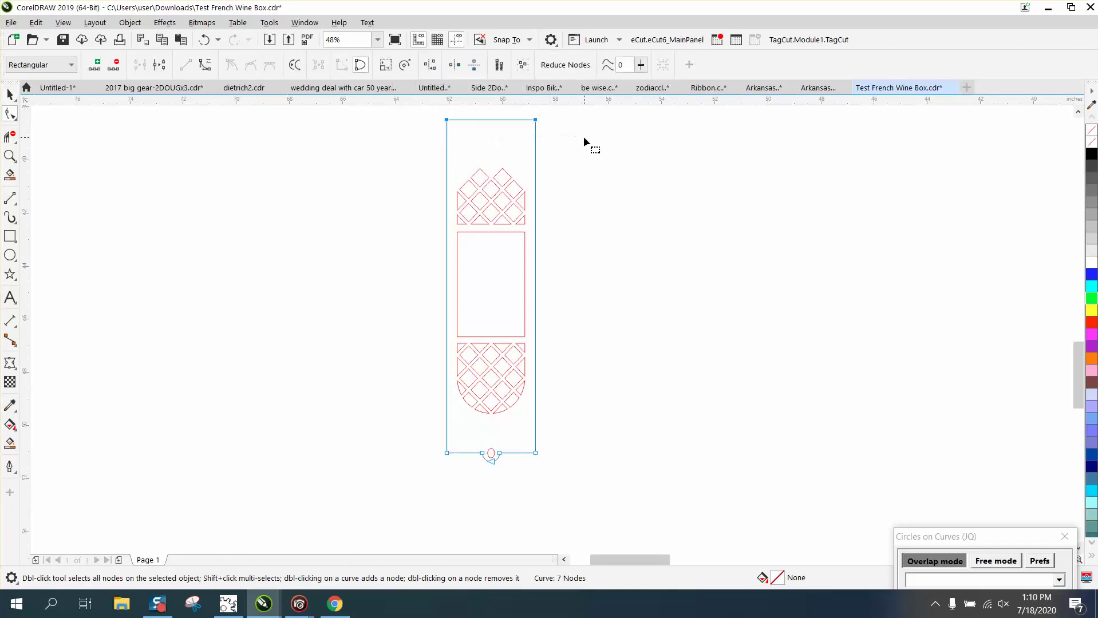
key("Up")
left_click_drag(553, 471, 553, 471)
key("Down")
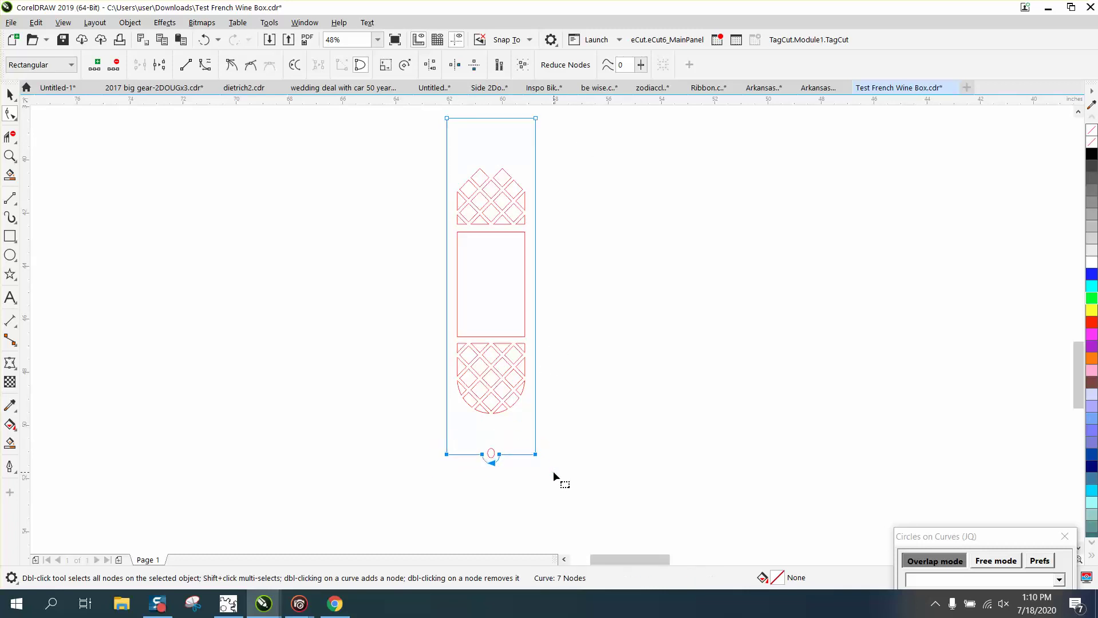
Step: Nudge the outline's left and right edge nodes outward 0.065", widening it to 3.476"
left_click(10, 94)
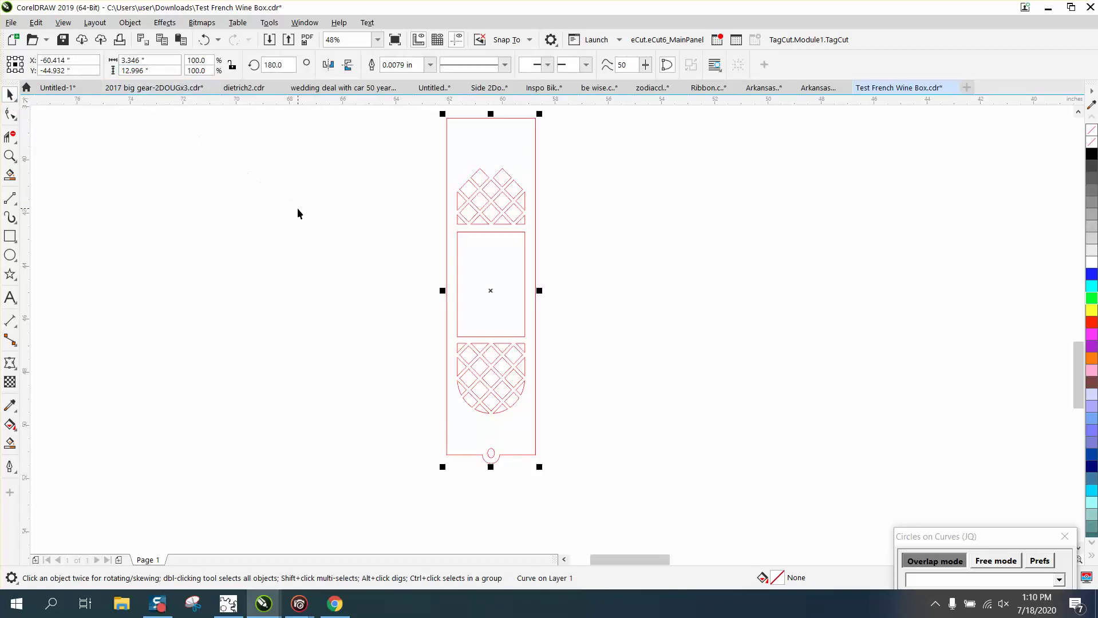
left_click(10, 114)
left_click_drag(437, 108, 442, 353)
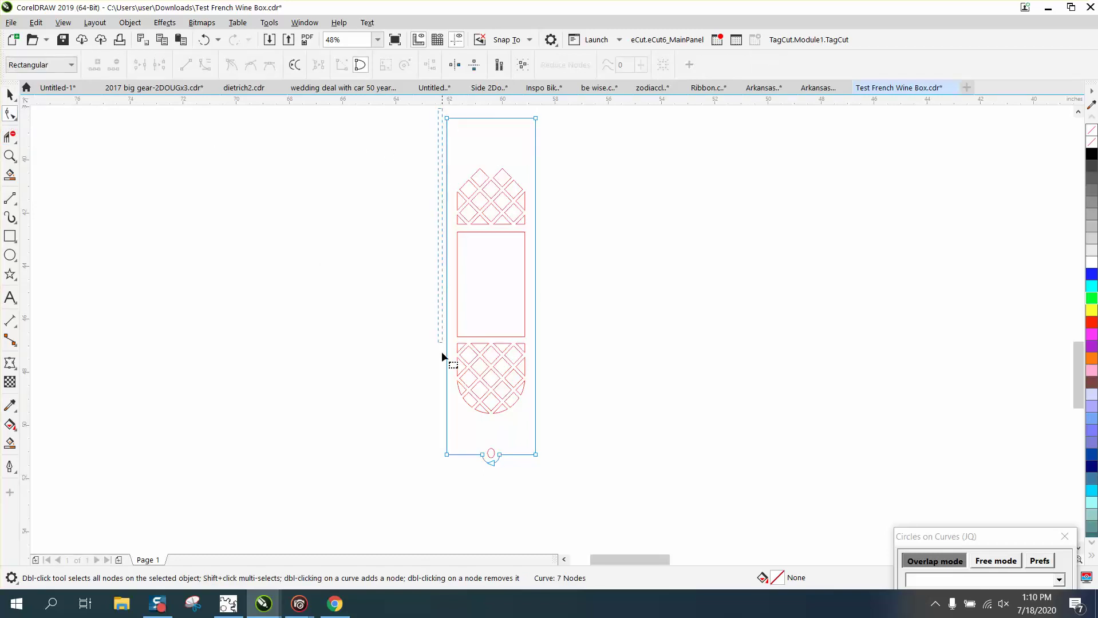
left_click_drag(443, 465, 453, 476)
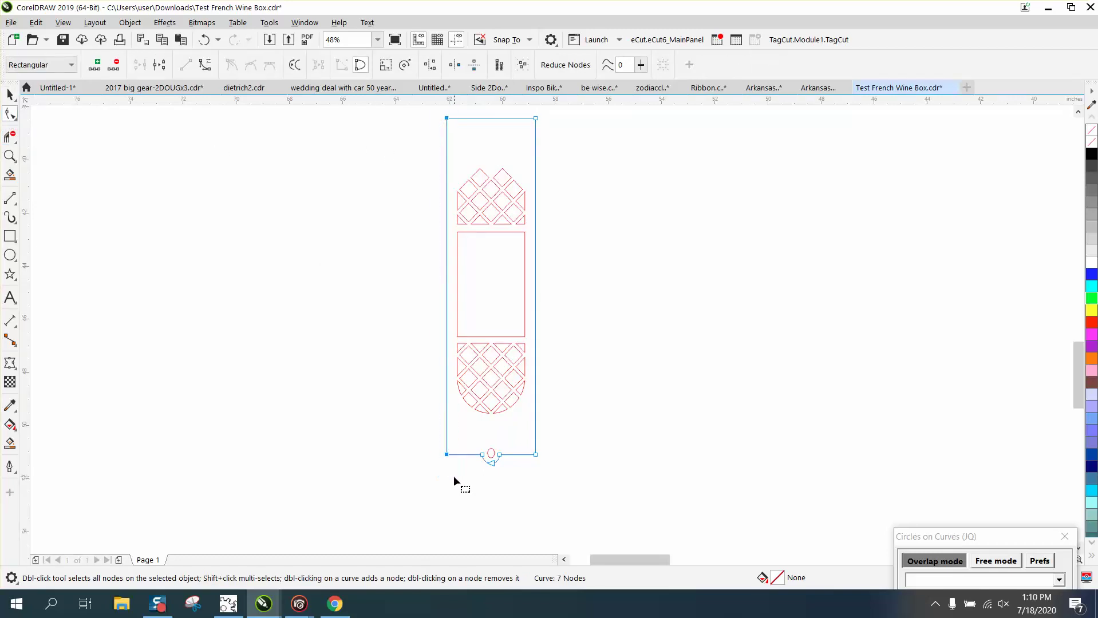
key("Left")
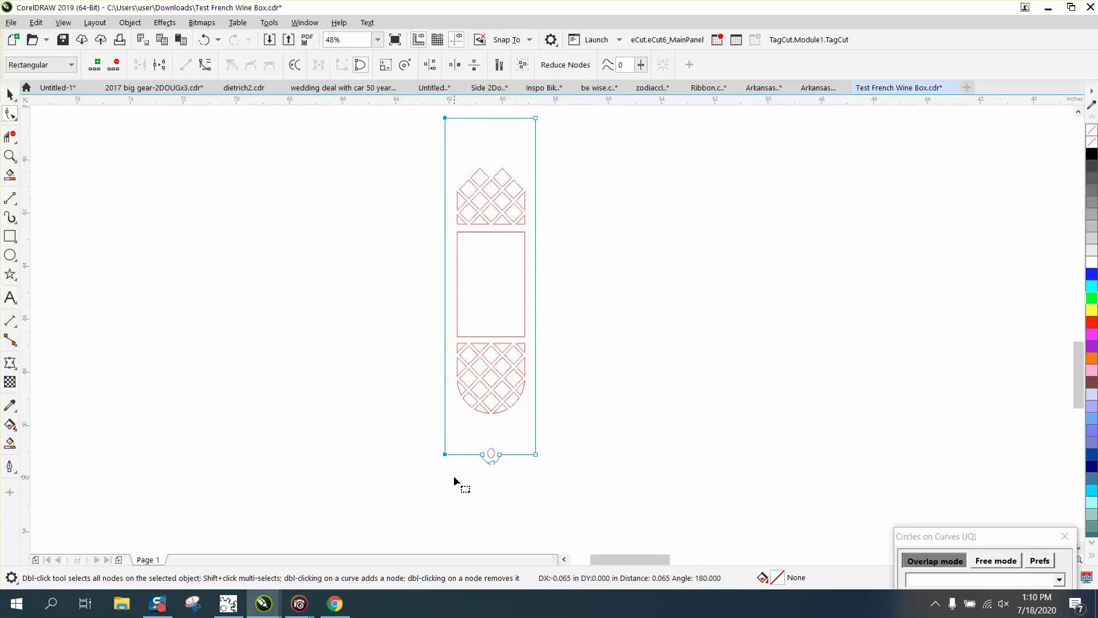
left_click_drag(530, 109, 552, 473)
key("Right")
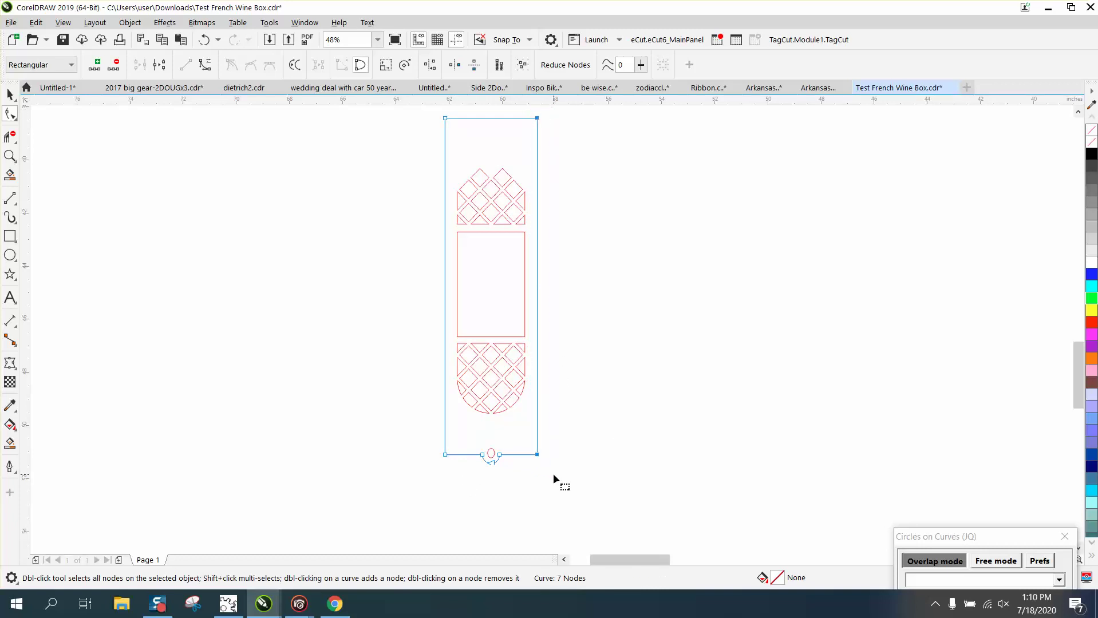
key("space")
scroll(358, 184, "down", 4)
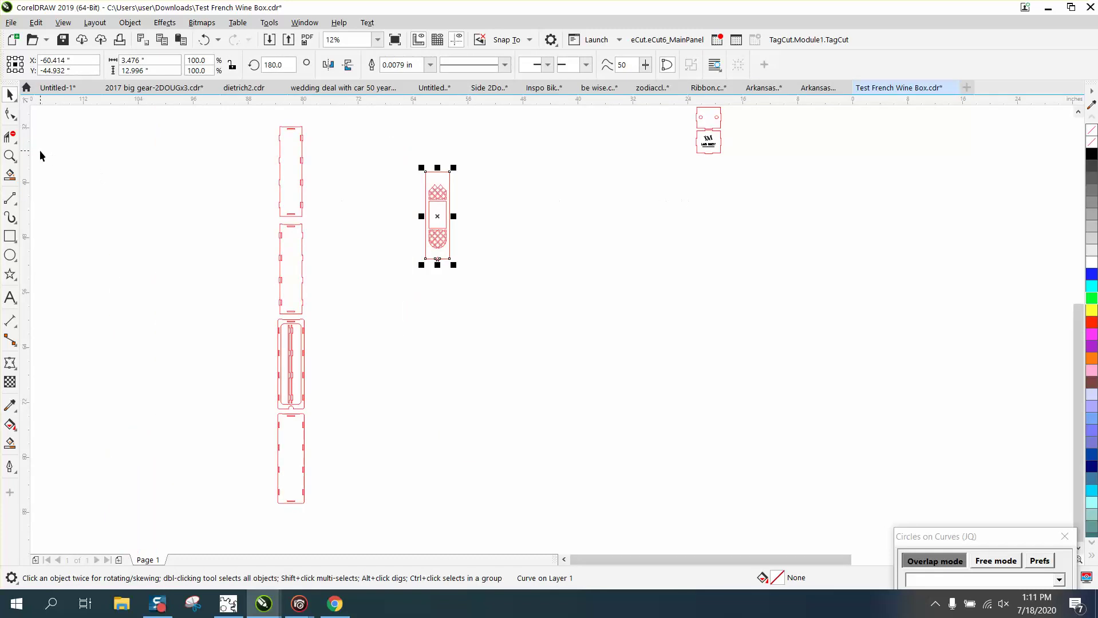
Step: Move the Laser Monkey logo panel left, away from the holed end panel
left_click(9, 156)
left_click_drag(694, 109, 737, 152)
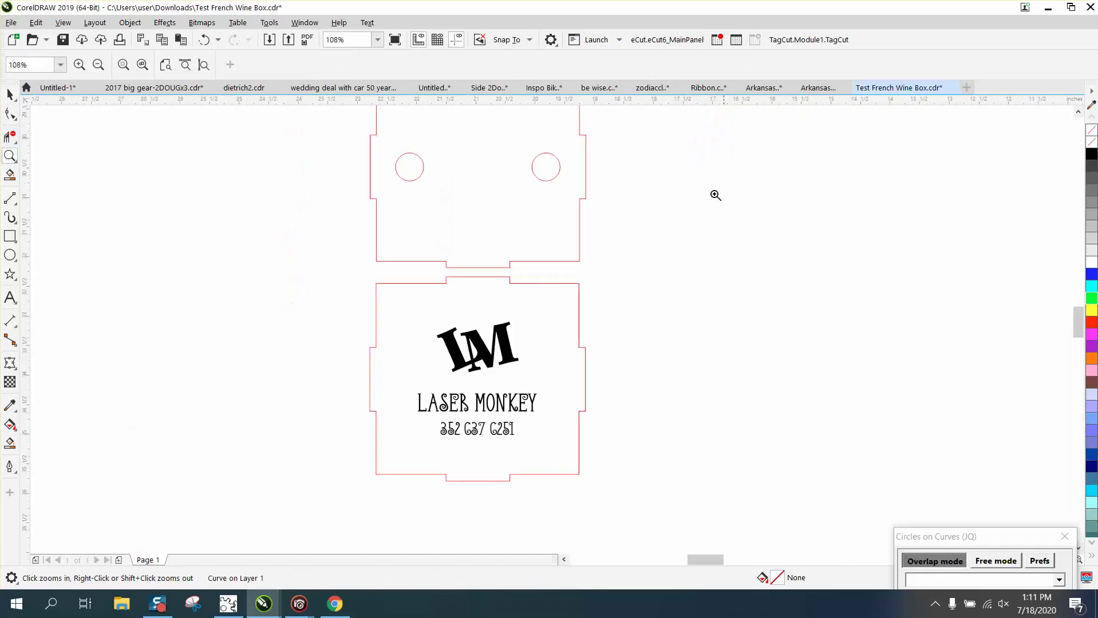
right_click(466, 249)
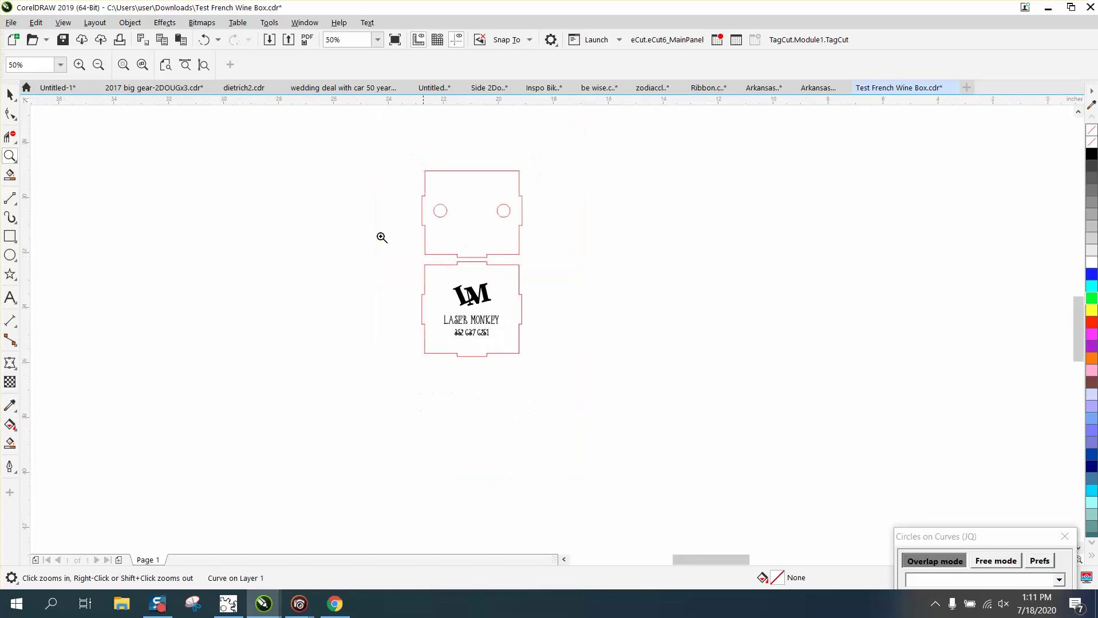
left_click(10, 94)
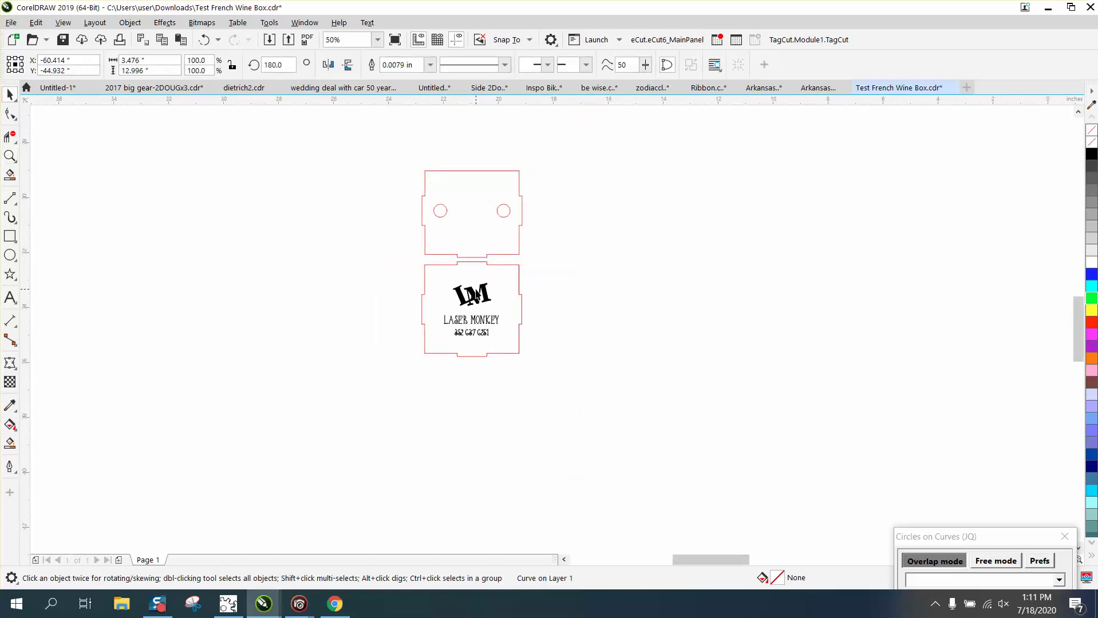
left_click(477, 295)
left_click_drag(477, 294, 275, 289)
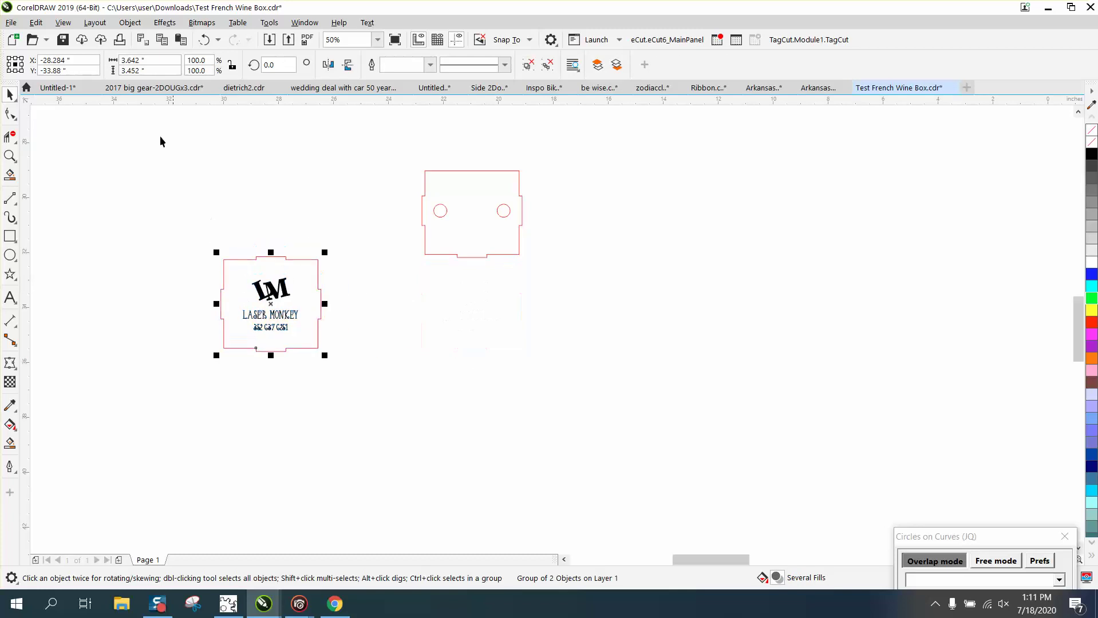
Step: Apply Ungroup All to the logo panel, splitting it into two separate objects
left_click(130, 22)
mouse_move(161, 232)
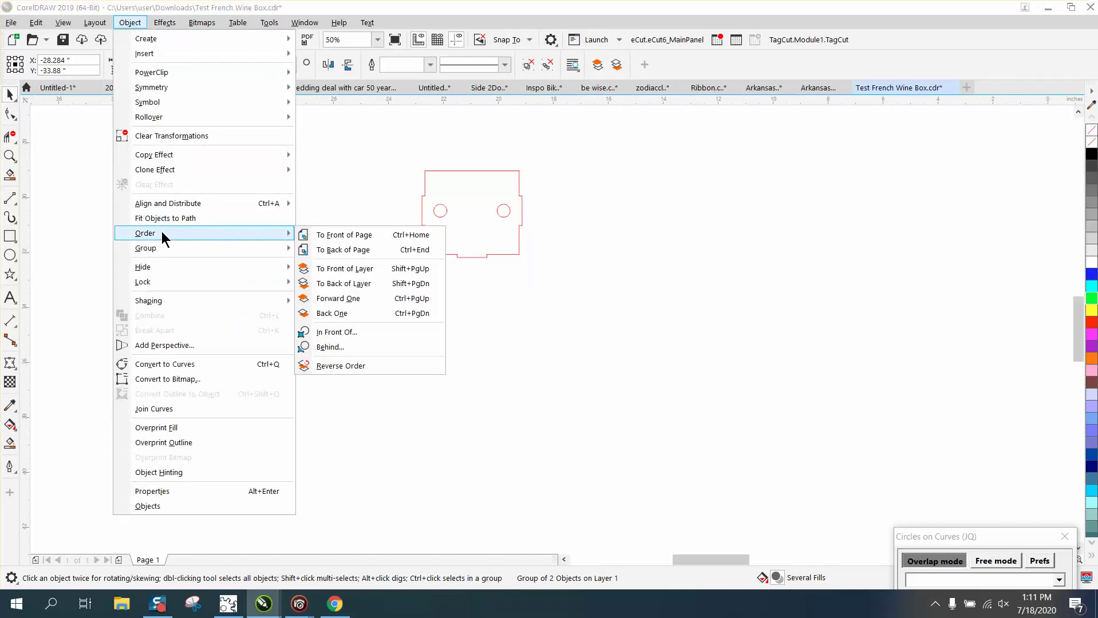
mouse_move(186, 249)
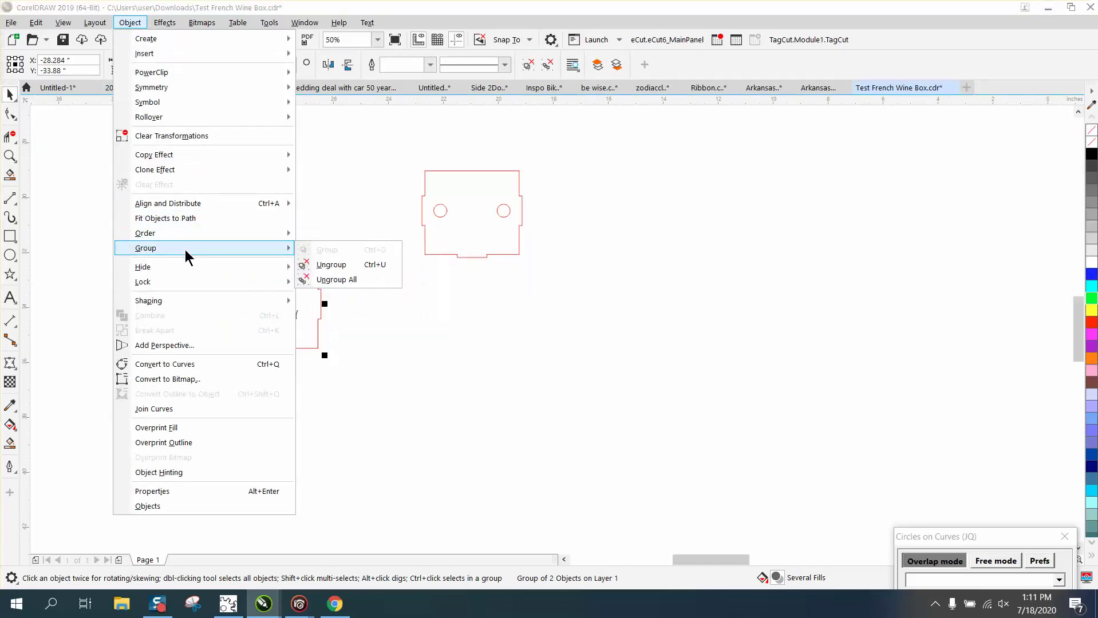
left_click(321, 279)
left_click_drag(198, 237, 306, 373)
key("F10")
left_click(93, 170)
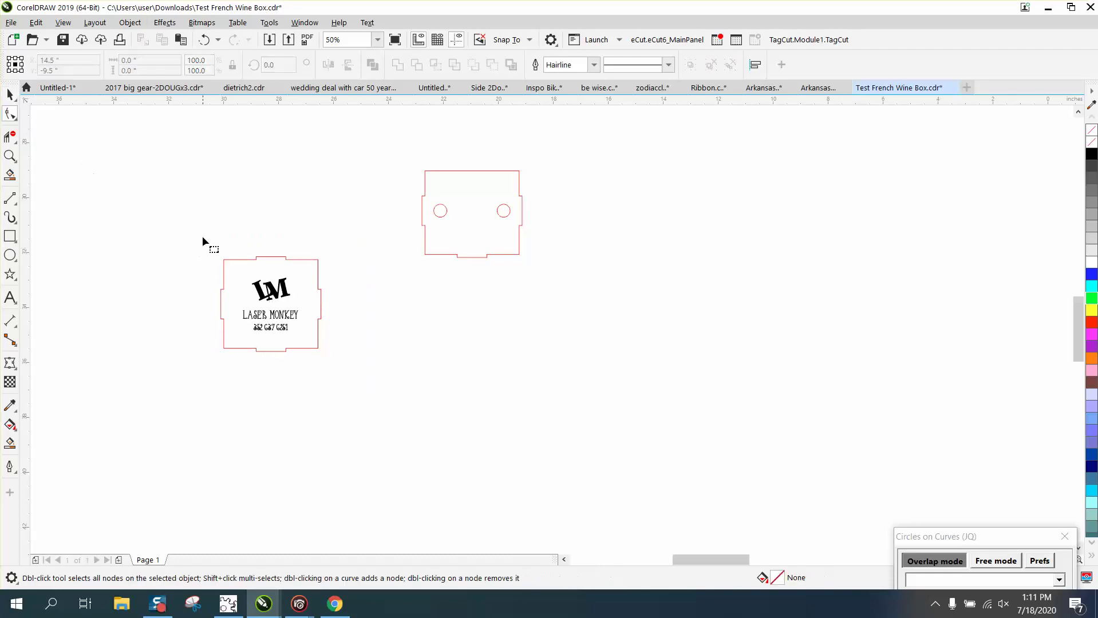
Step: Nudge the logo panel's top edge nodes up and bottom edge nodes down 0.065"
left_click(241, 259)
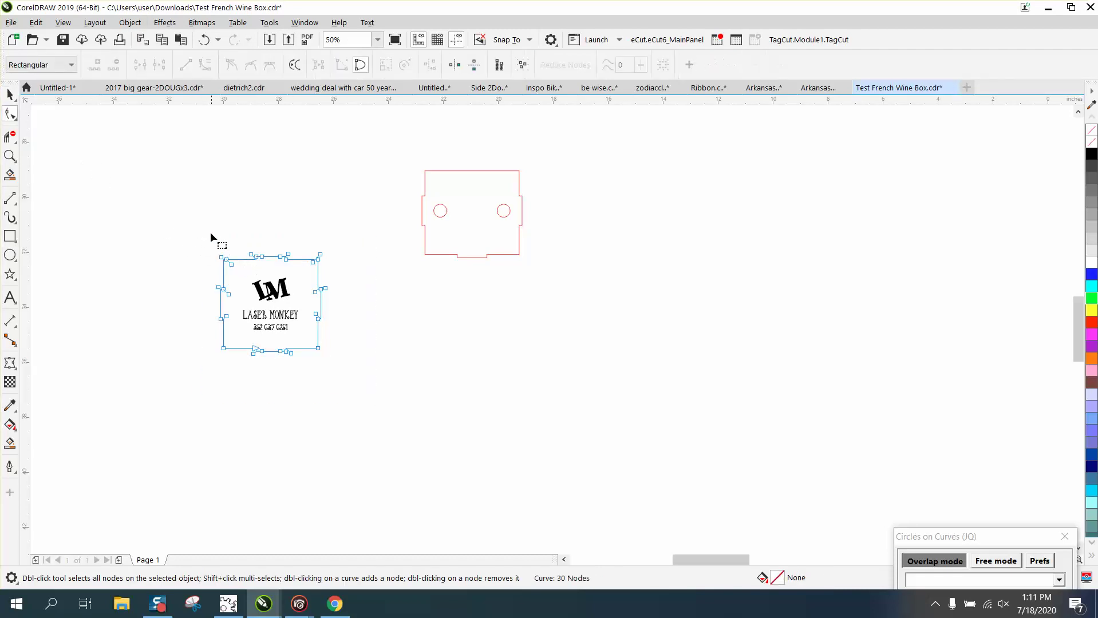
left_click(10, 155)
left_click_drag(208, 282, 435, 417)
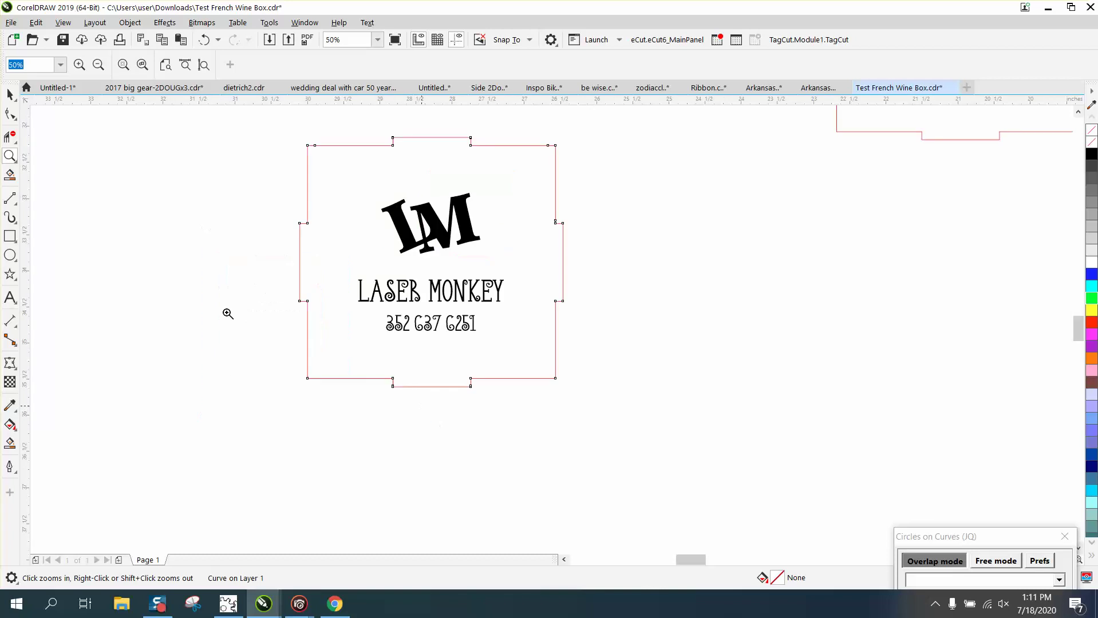
left_click(11, 113)
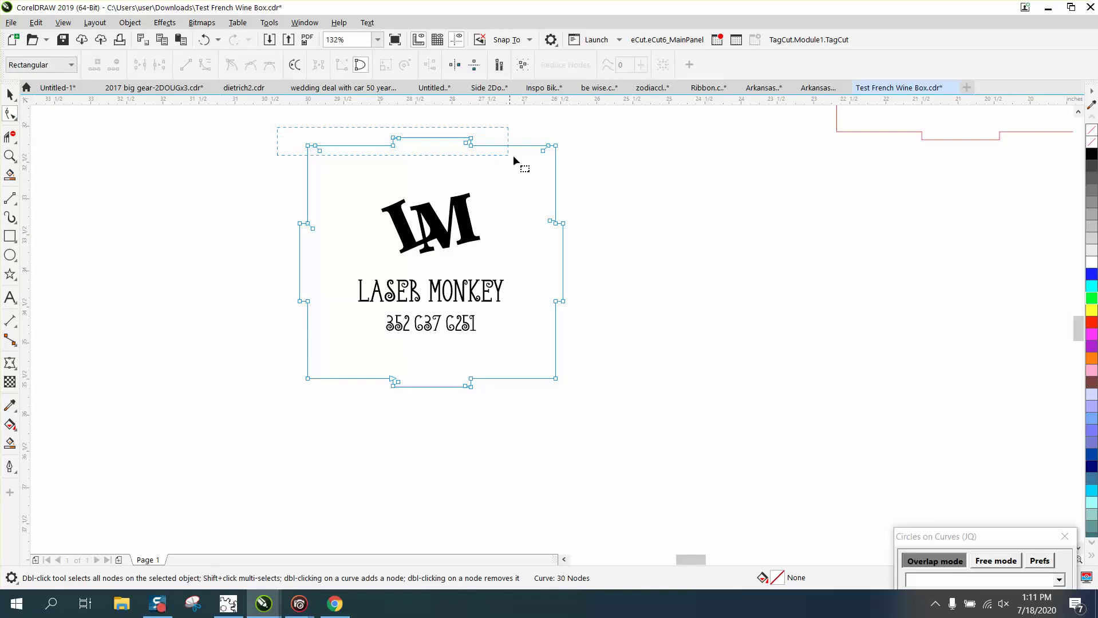
left_click_drag(593, 170, 592, 170)
key("Up")
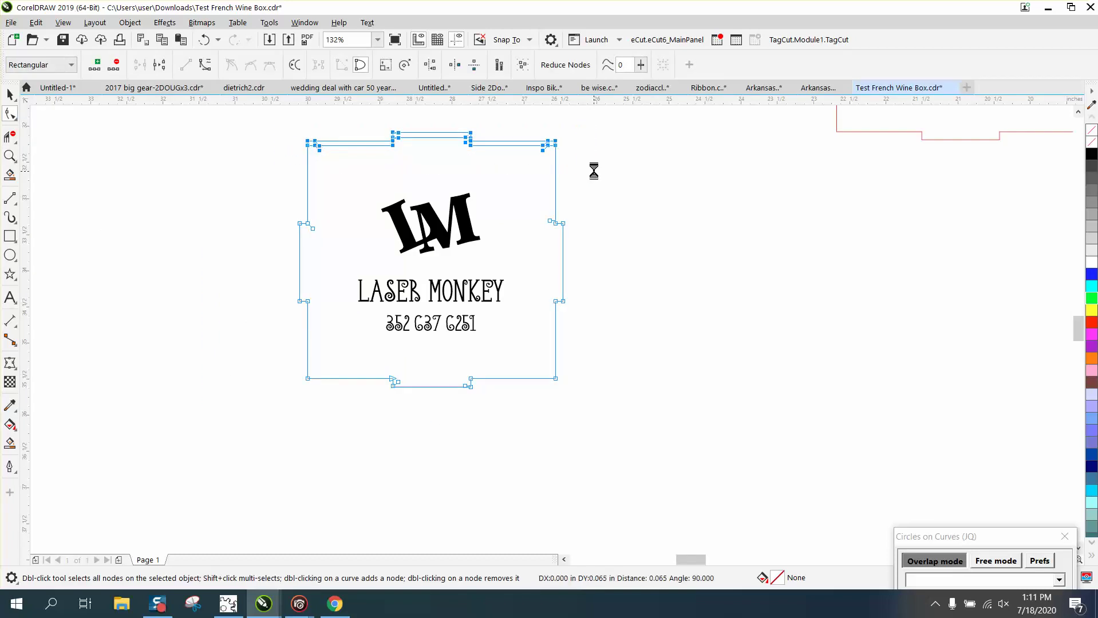
left_click_drag(298, 362, 426, 394)
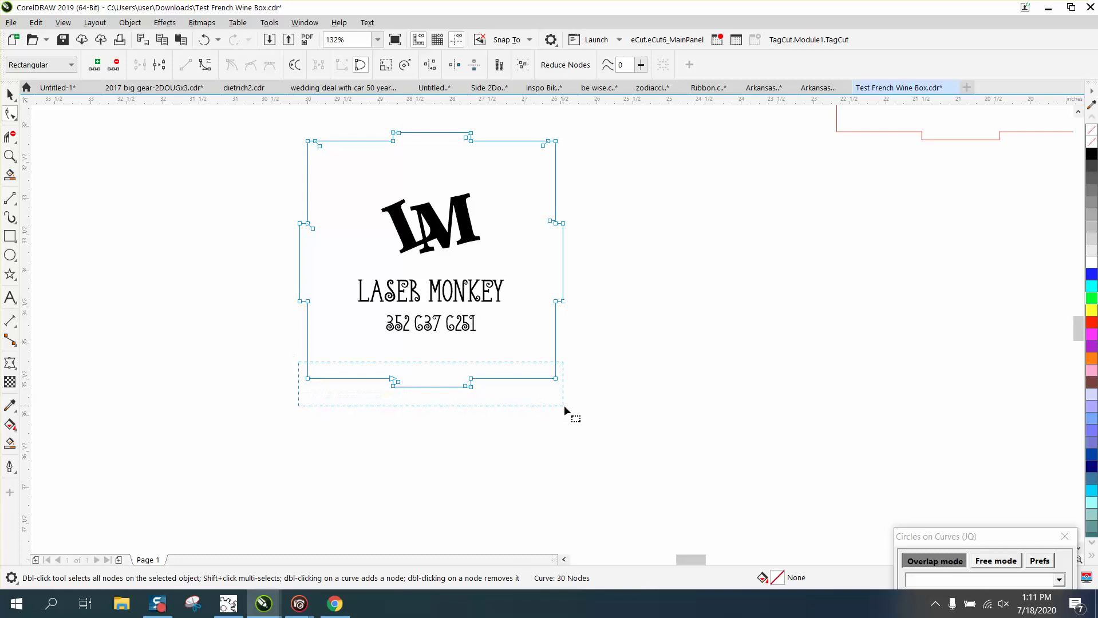
key("Down")
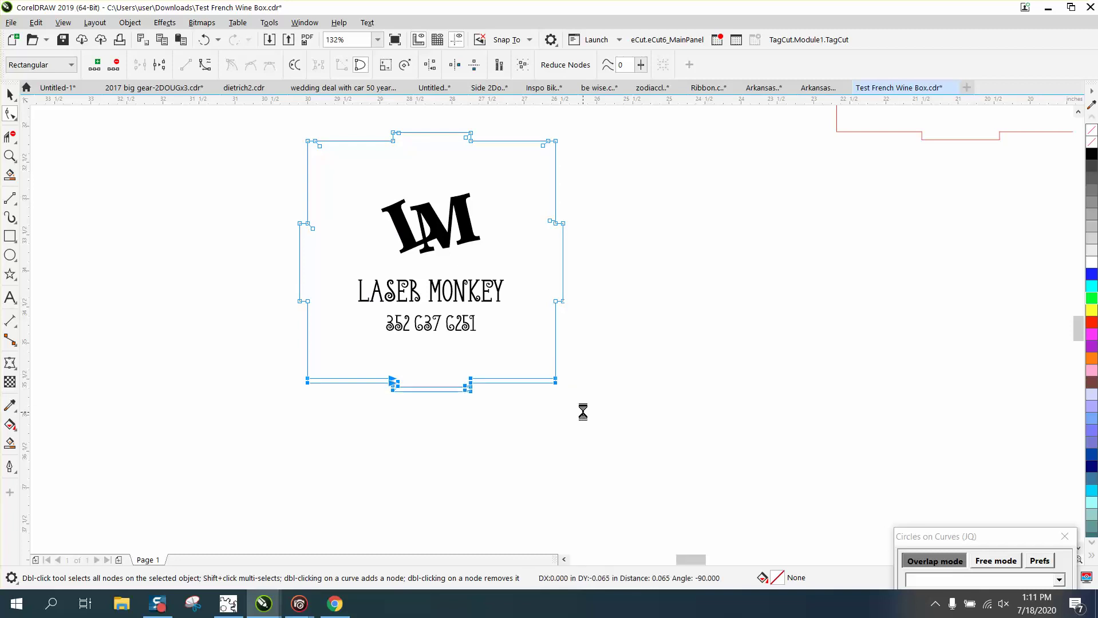
Step: Nudge the logo panel's left edge out 0.065" and select its right-edge nodes
left_click(10, 94)
left_click(114, 125)
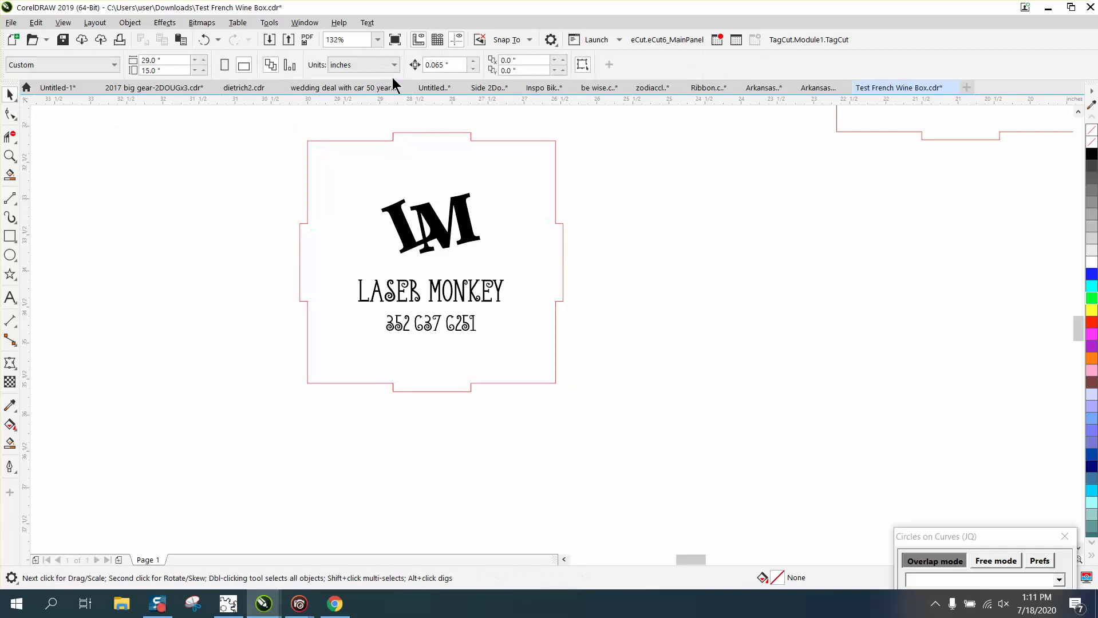
left_click(10, 114)
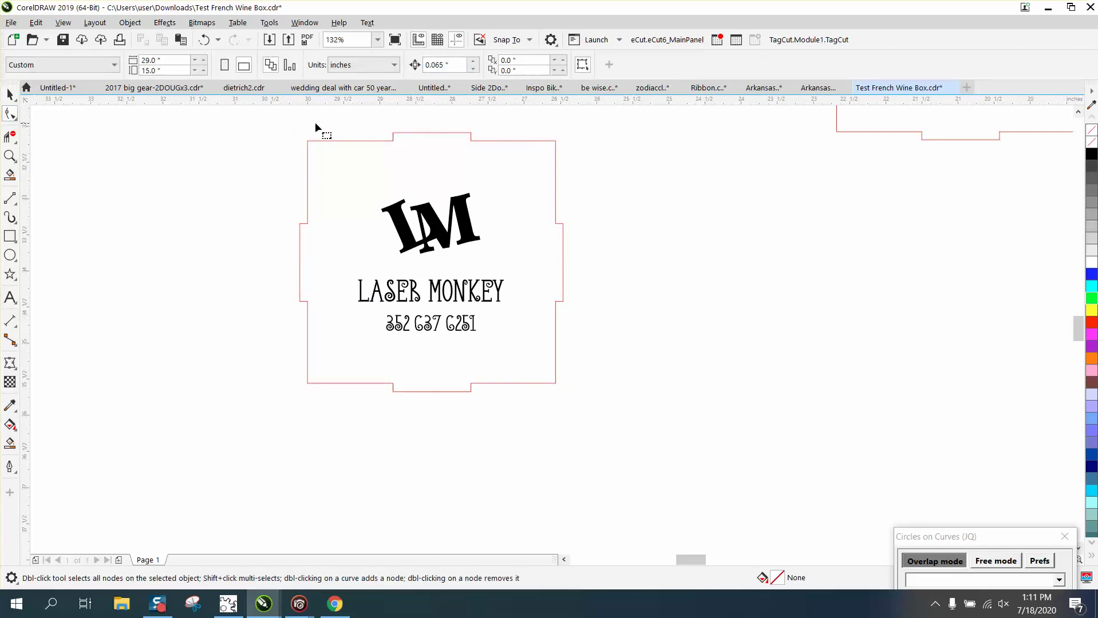
left_click(307, 142)
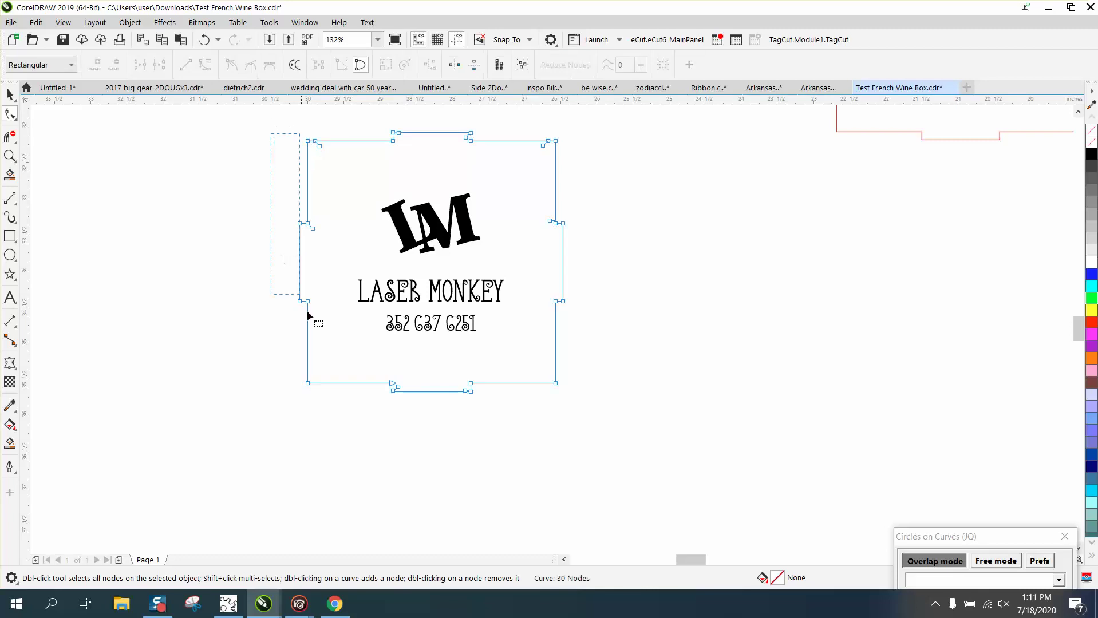
left_click_drag(307, 316, 349, 398)
key("Left")
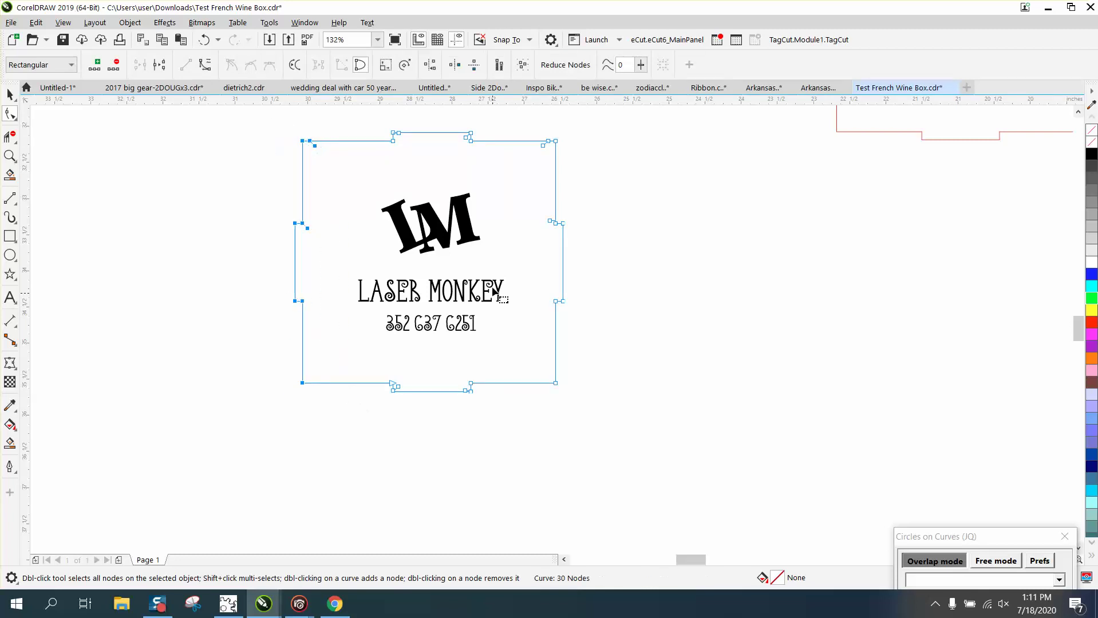
left_click_drag(526, 128, 597, 361)
scroll(610, 387, "down", 2)
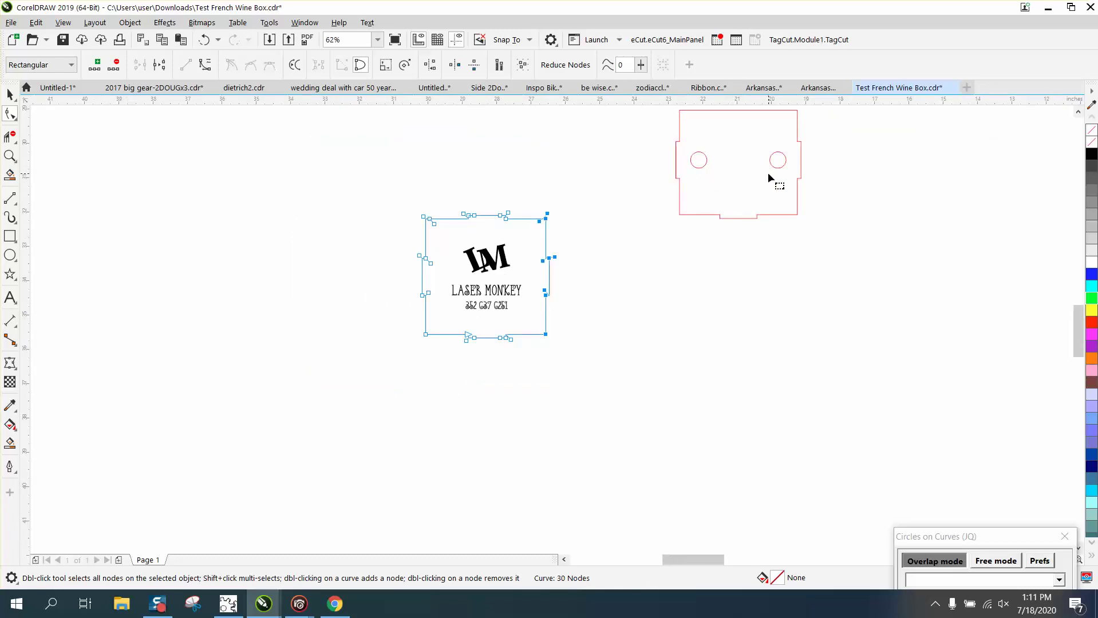
scroll(767, 172, "down", 1)
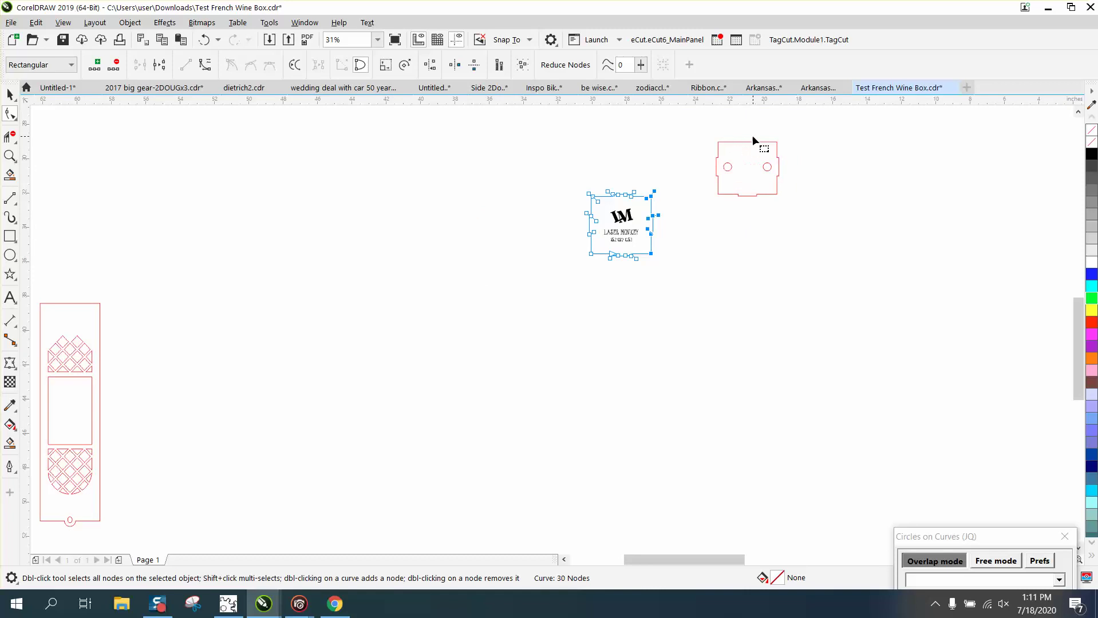
Step: Zoom out, then zoom closely onto the ribbed divider panel above a plain panel
left_click(9, 155)
right_click(617, 257)
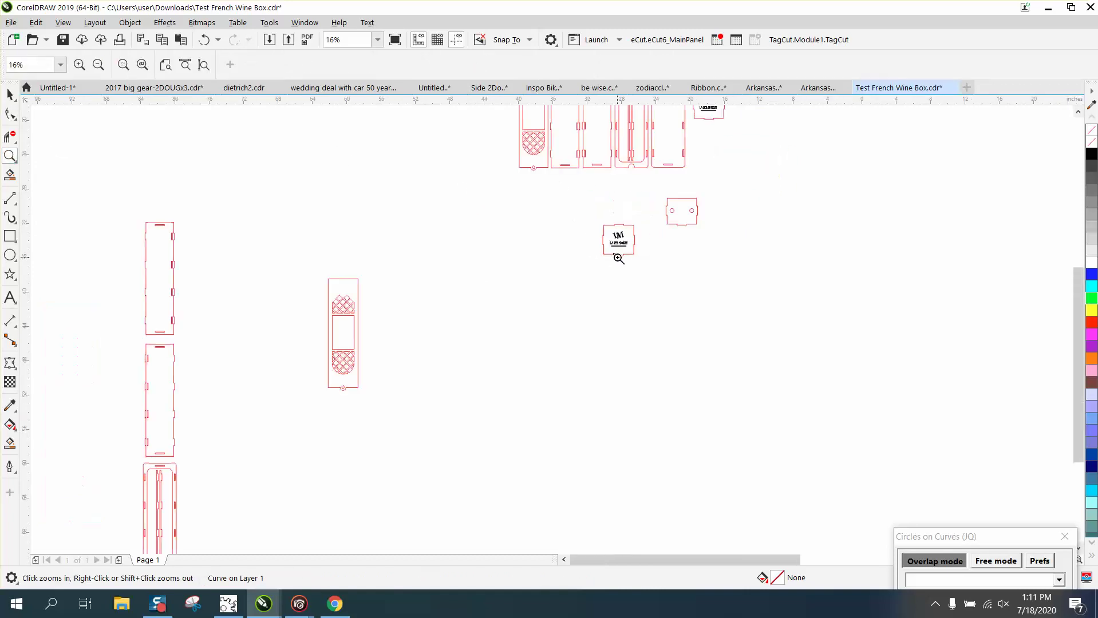
right_click(618, 258)
left_click_drag(367, 238, 582, 468)
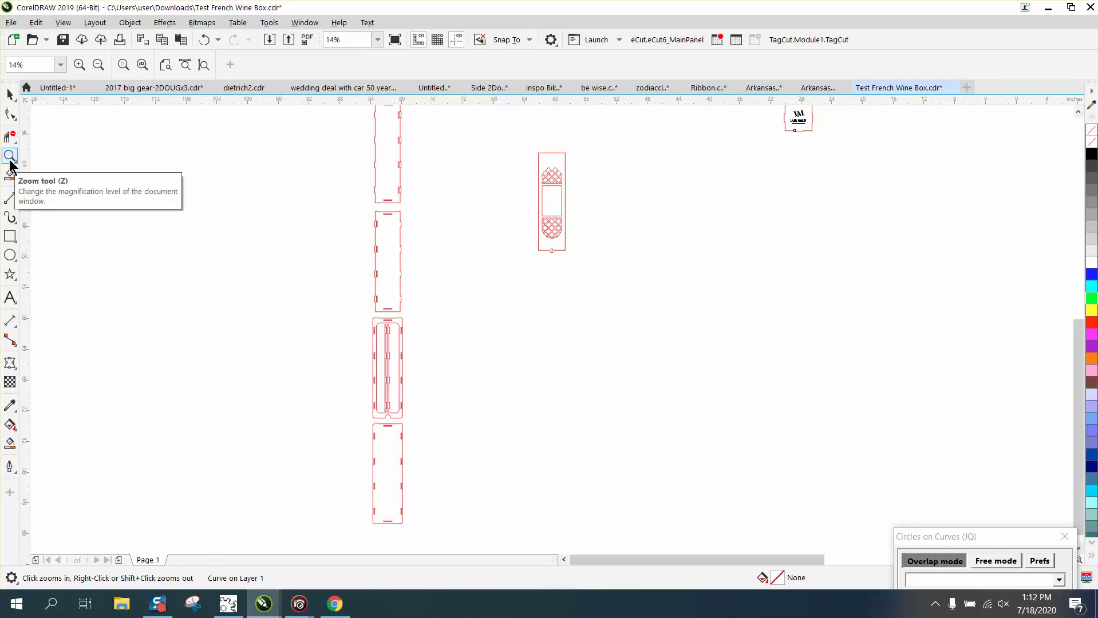
left_click_drag(373, 212, 480, 346)
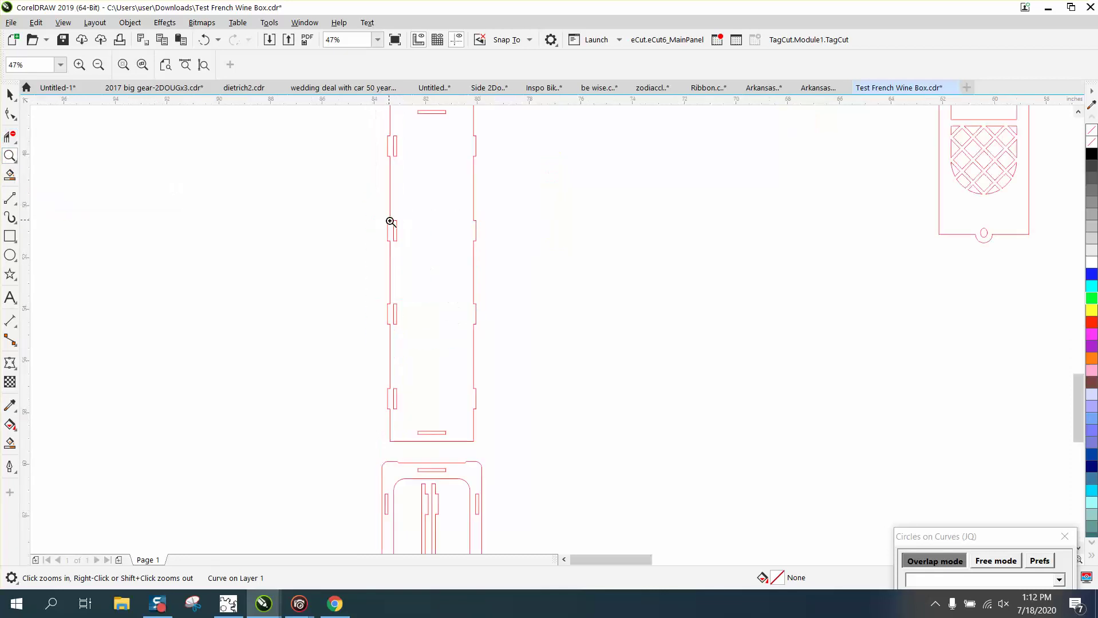
right_click(399, 179)
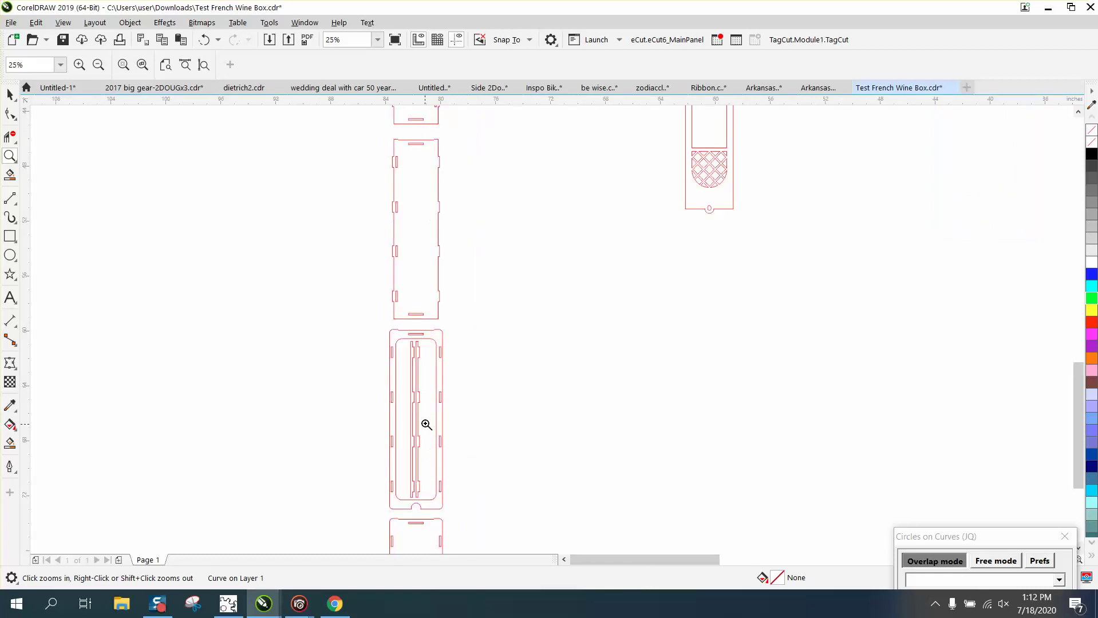
right_click(466, 377)
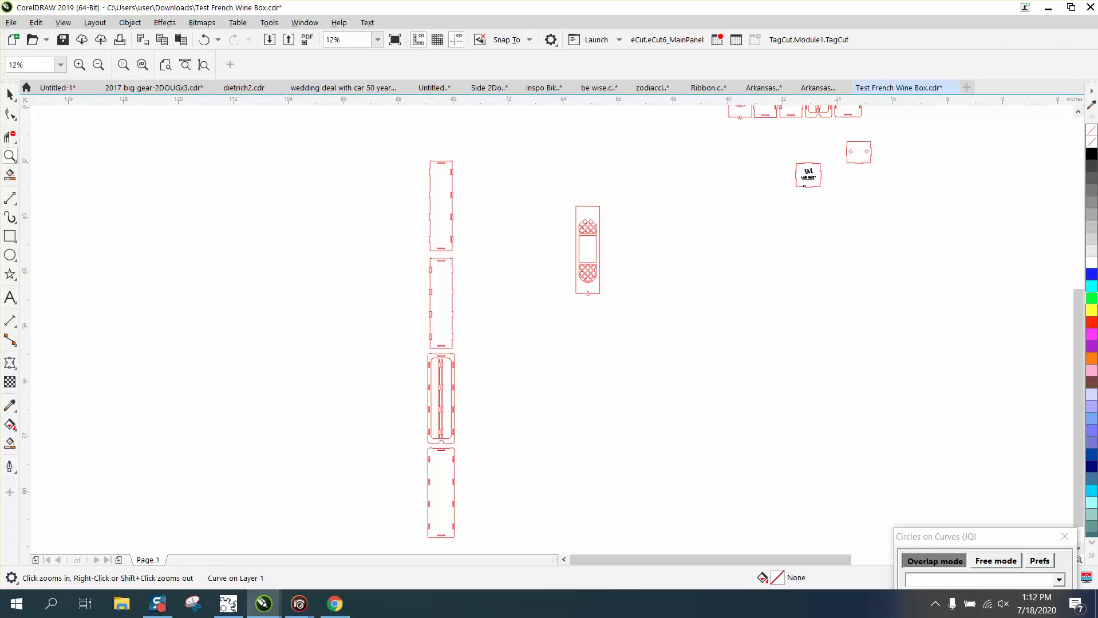
left_click_drag(395, 347, 526, 452)
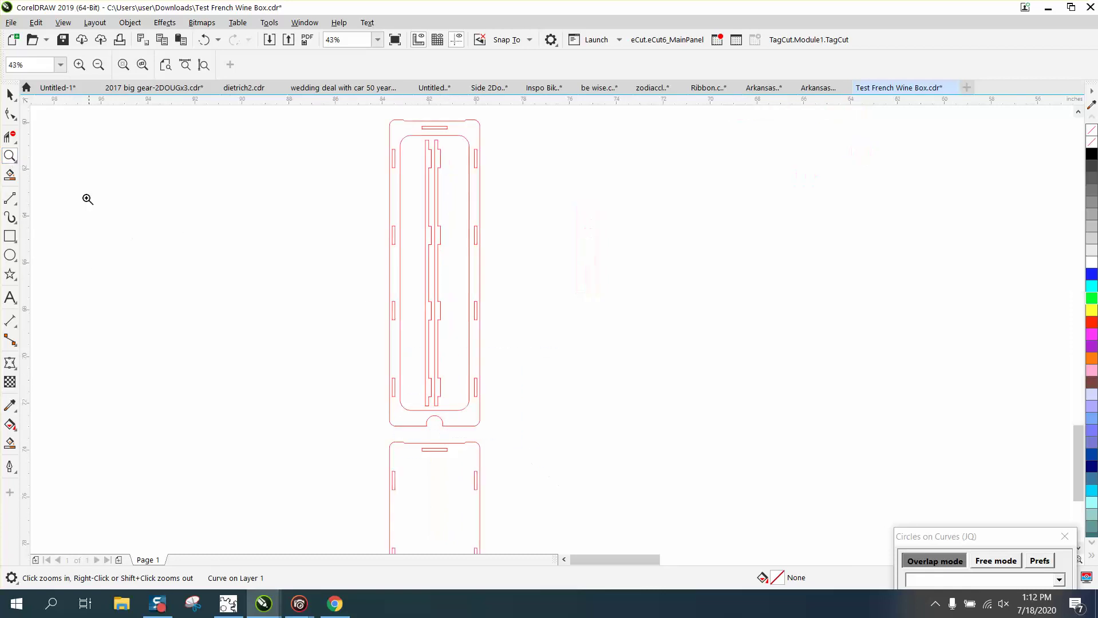
left_click(10, 94)
Step: Ungroup the ribbed divider panel into its 13 separate objects
left_click(9, 94)
left_click(389, 229)
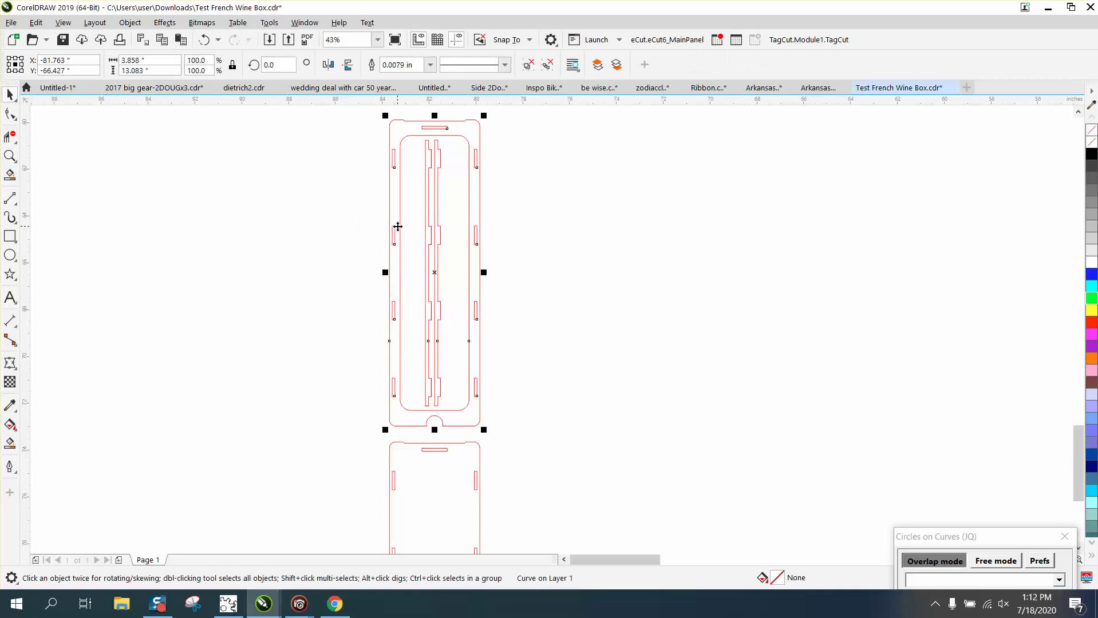
left_click(133, 24)
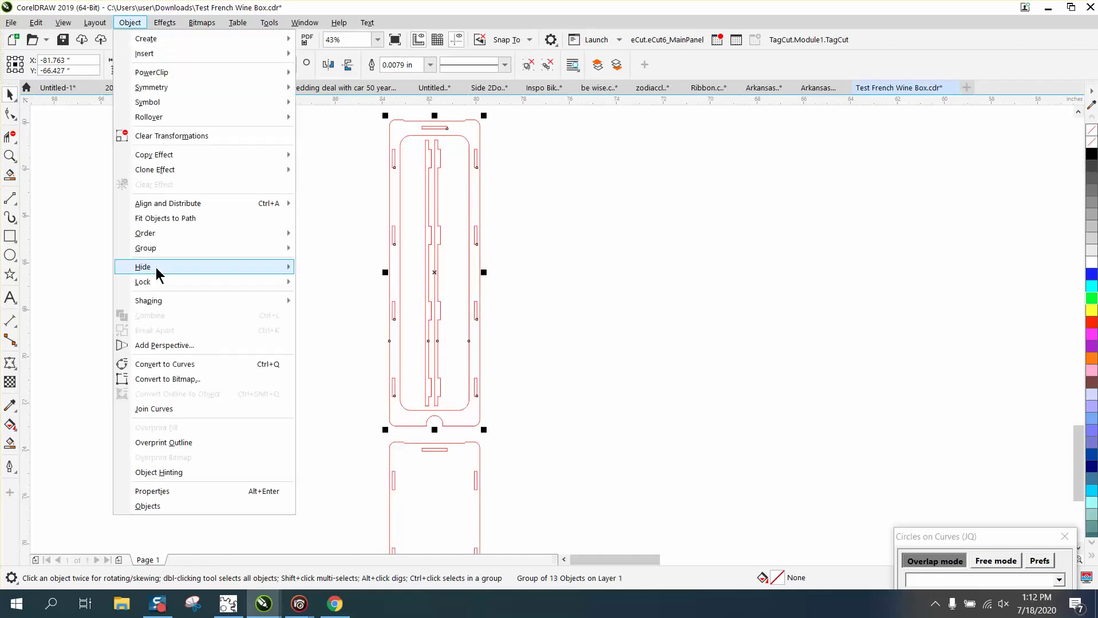
mouse_move(157, 248)
left_click(323, 265)
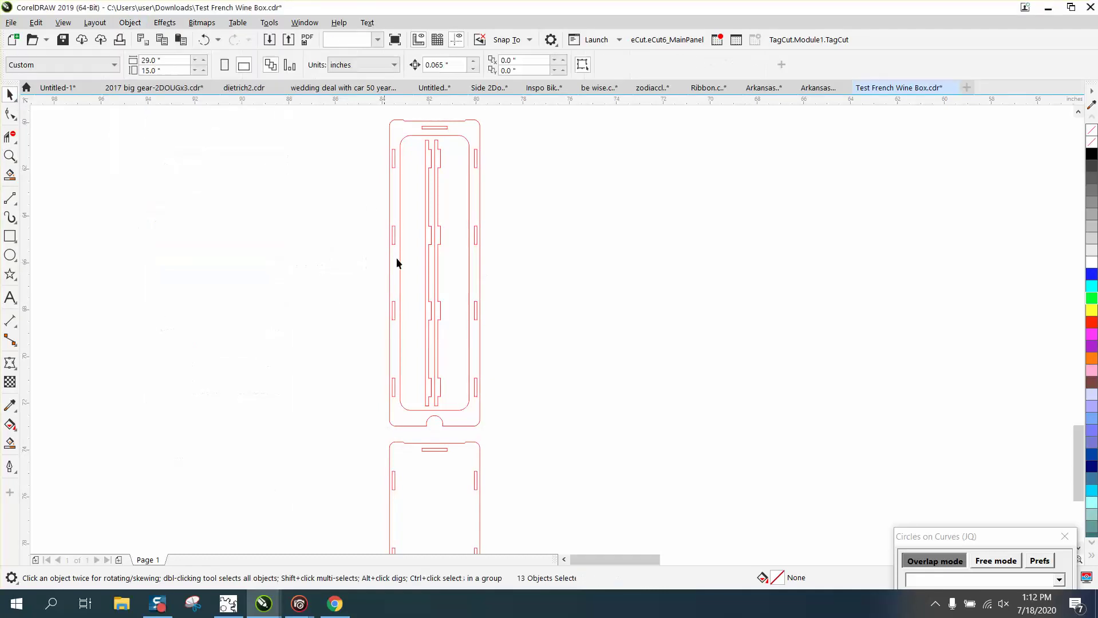
Step: Drag both inner rail curves off to the right of the divider panel
left_click(432, 244)
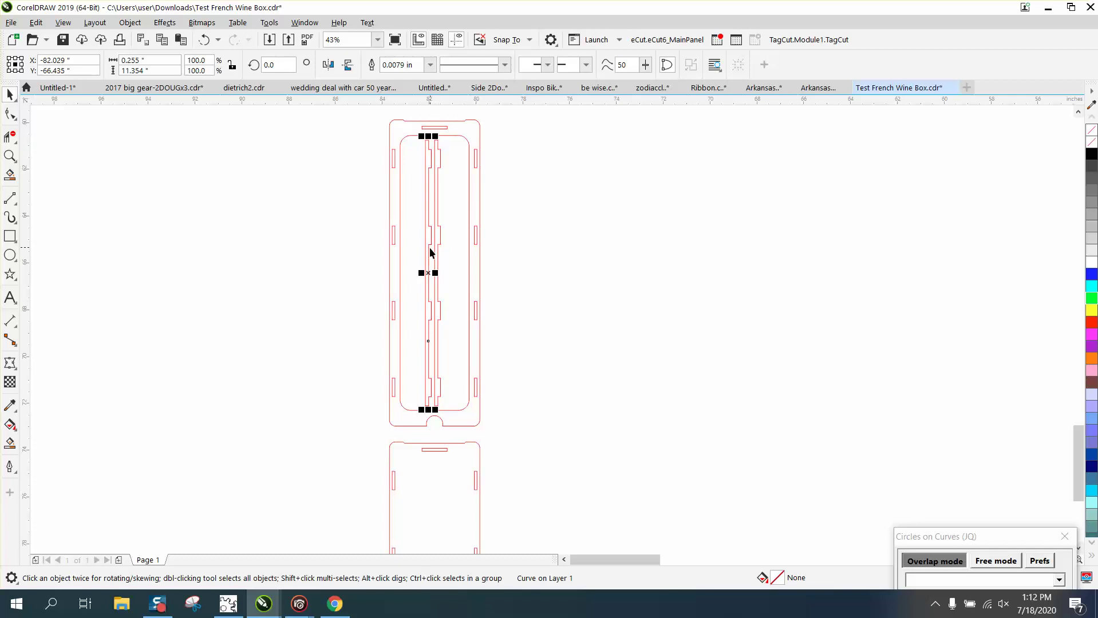
left_click_drag(429, 273, 762, 277)
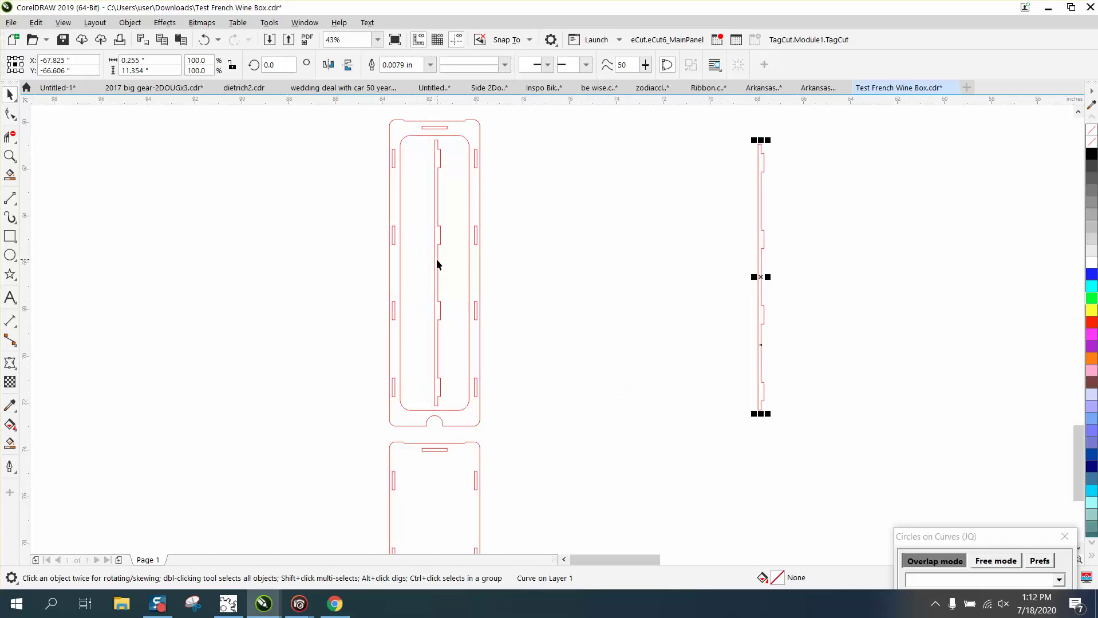
left_click_drag(437, 263, 786, 261)
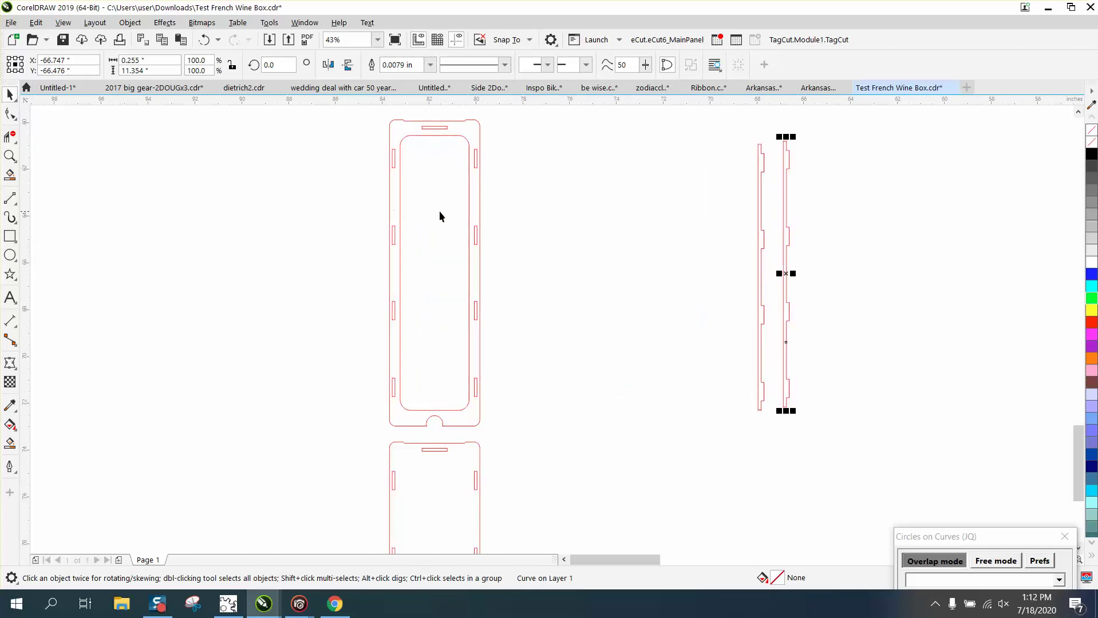
scroll(608, 230, "down", 3)
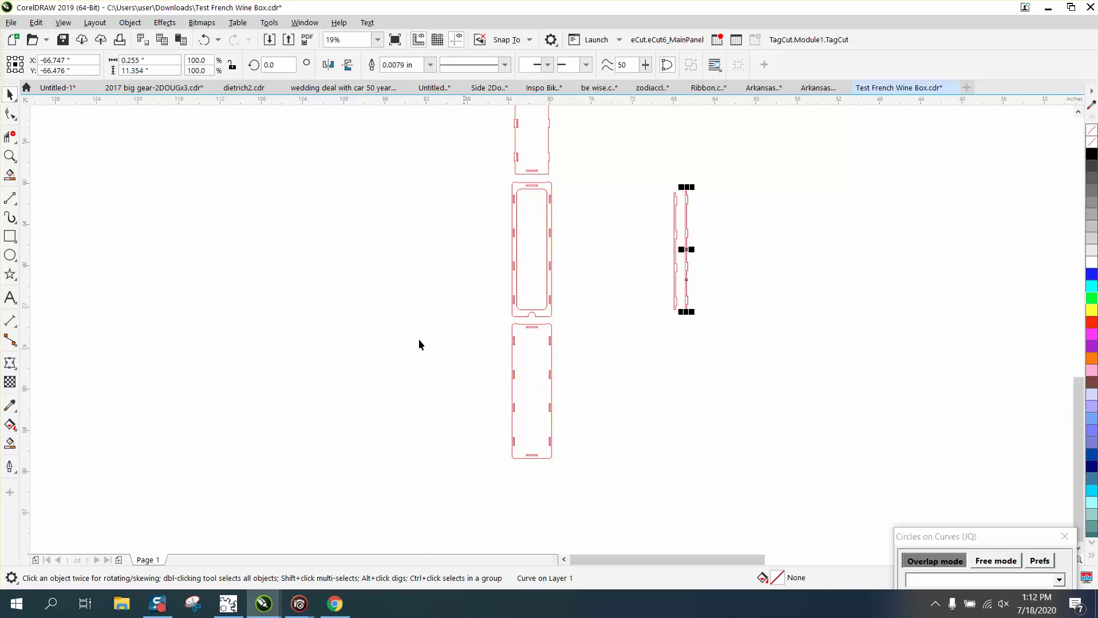
left_click(10, 156)
left_click_drag(500, 298, 562, 347)
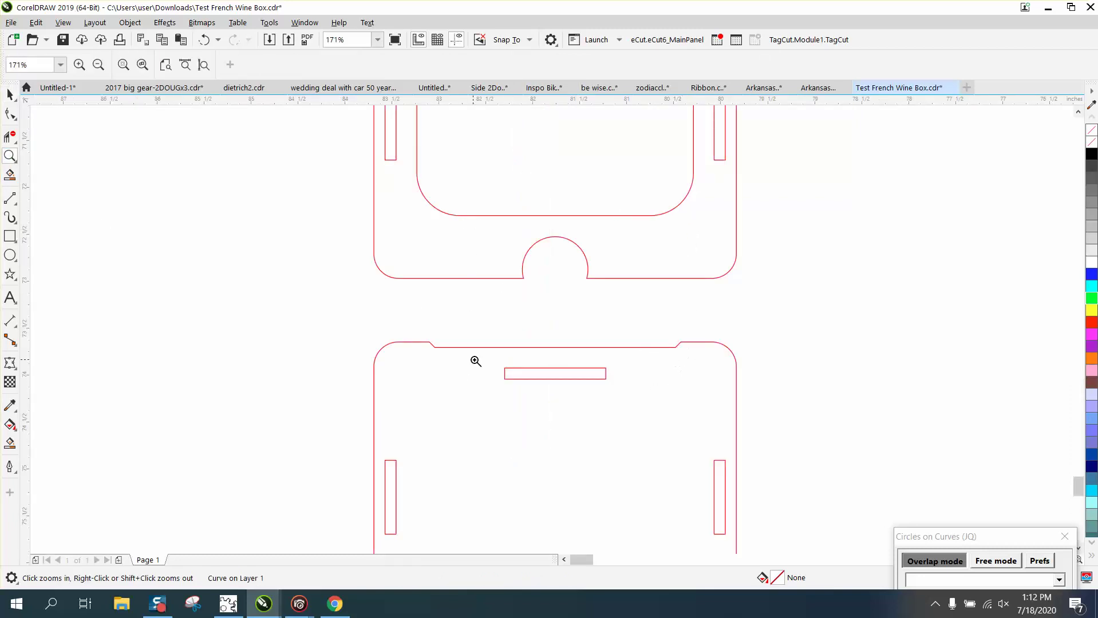
right_click(182, 306)
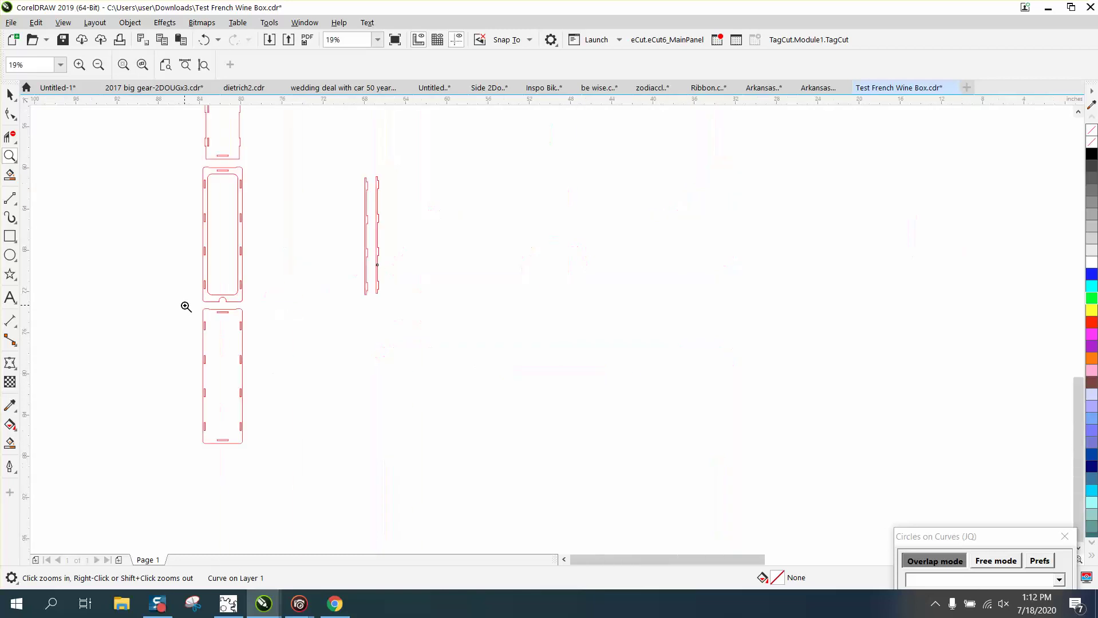